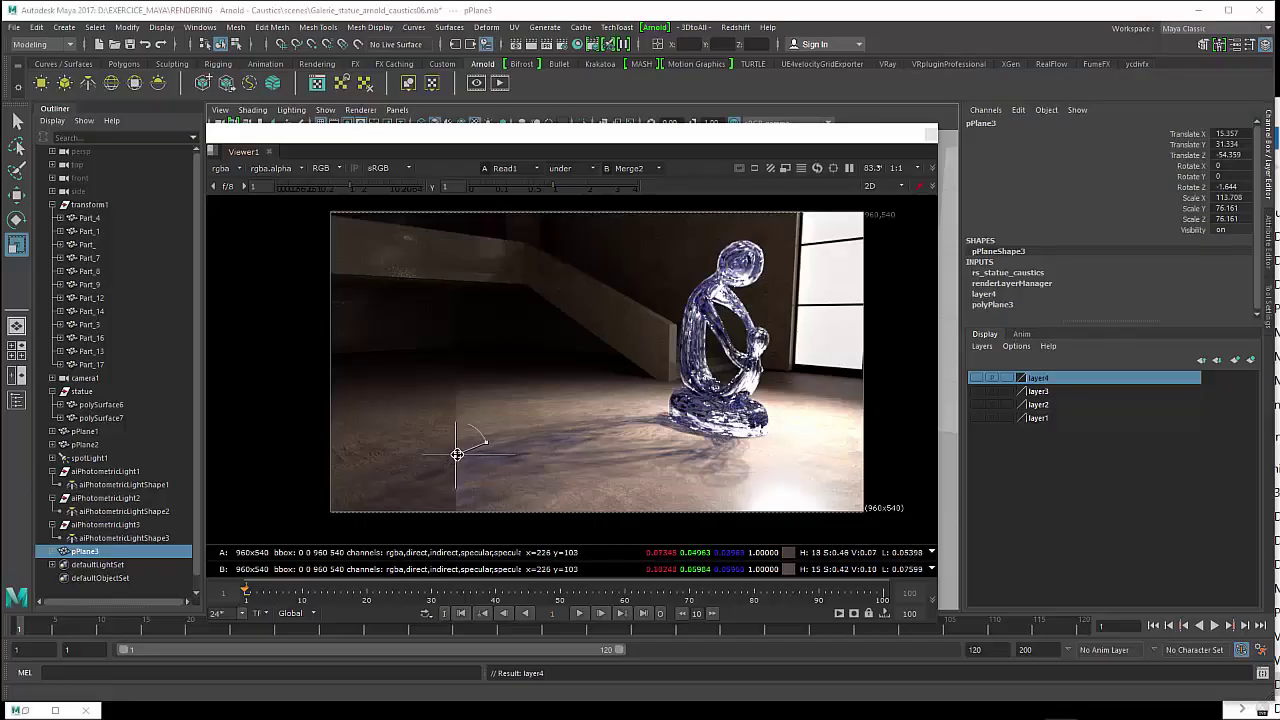
- Compare the two renders across the floor and the statue's reflection, then close the render viewer
{"action": "mouse_move", "coordinate": [468, 453]}
{"action": "left_mouse_down"}
{"action": "mouse_move", "coordinate": [632, 452]}
{"action": "mouse_move", "coordinate": [541, 456]}
{"action": "left_mouse_up"}
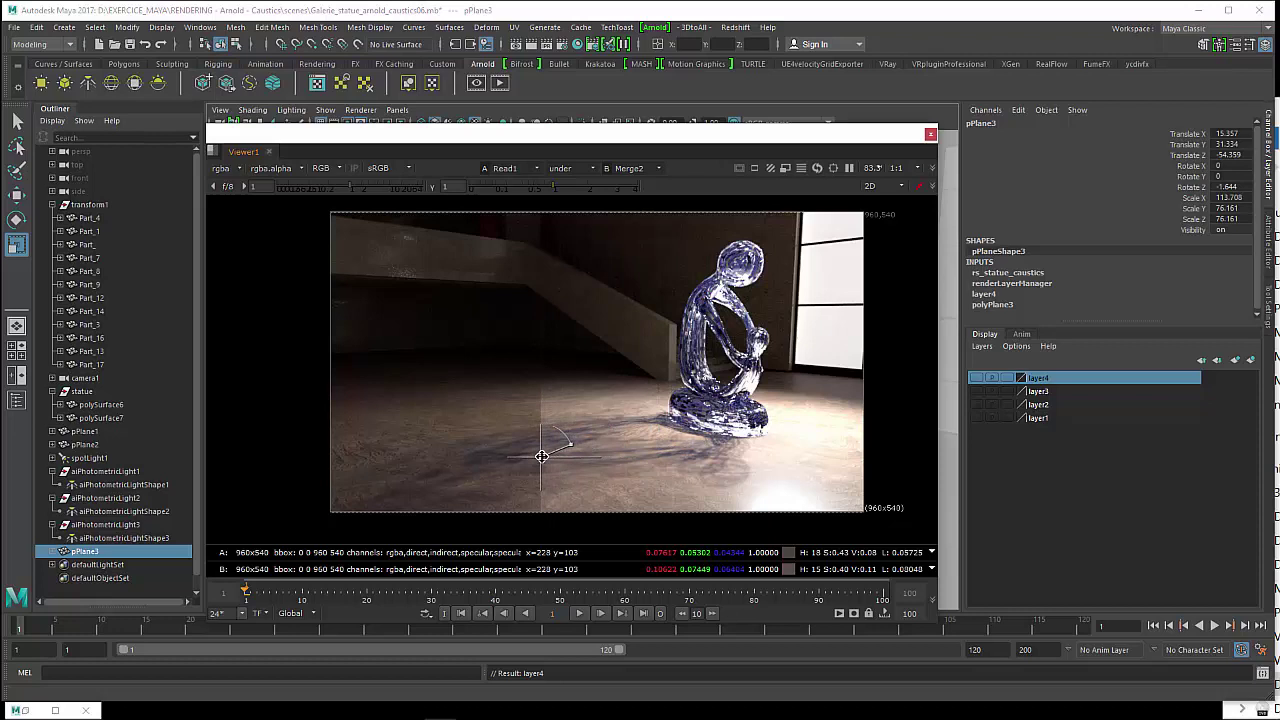
{"action": "mouse_move", "coordinate": [541, 456]}
{"action": "left_mouse_down"}
{"action": "mouse_move", "coordinate": [496, 456]}
{"action": "mouse_move", "coordinate": [810, 458]}
{"action": "mouse_move", "coordinate": [477, 454]}
{"action": "mouse_move", "coordinate": [804, 440]}
{"action": "mouse_move", "coordinate": [784, 446]}
{"action": "mouse_move", "coordinate": [728, 442]}
{"action": "mouse_move", "coordinate": [817, 429]}
{"action": "mouse_move", "coordinate": [386, 453]}
{"action": "left_mouse_up"}
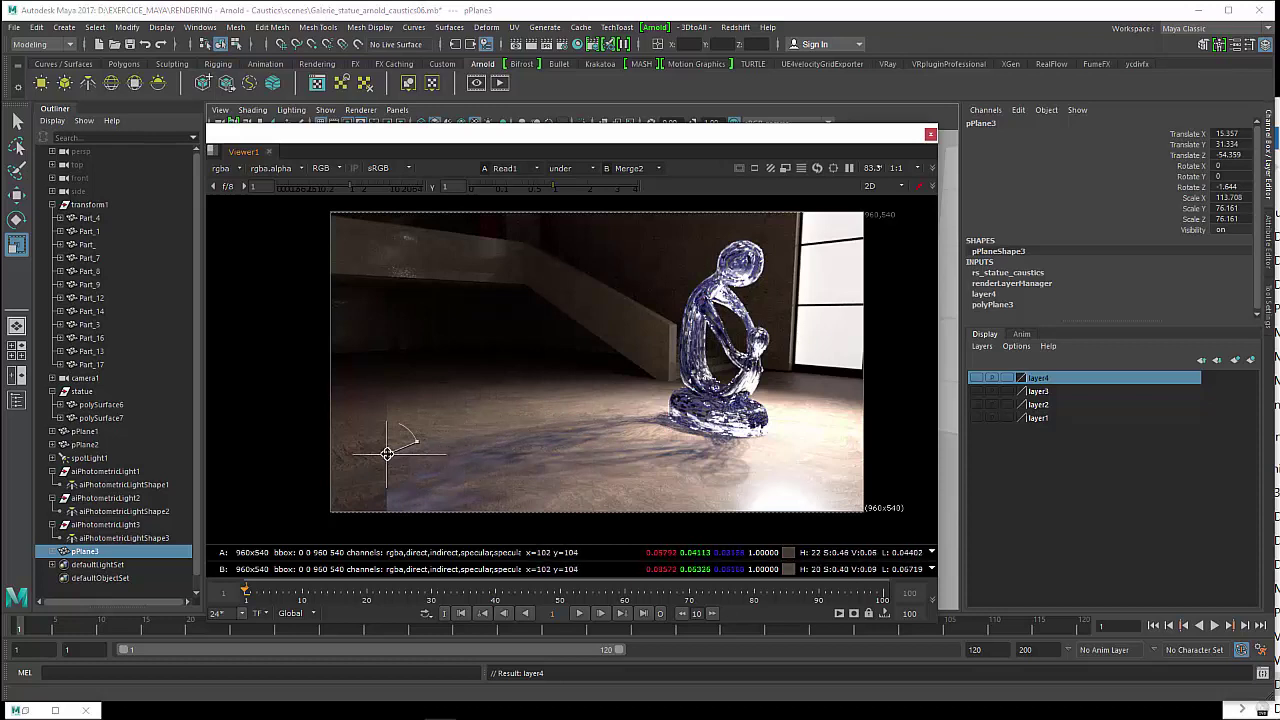
{"action": "mouse_move", "coordinate": [387, 453]}
{"action": "left_mouse_down"}
{"action": "mouse_move", "coordinate": [443, 449]}
{"action": "mouse_move", "coordinate": [350, 462]}
{"action": "mouse_move", "coordinate": [438, 473]}
{"action": "mouse_move", "coordinate": [748, 457]}
{"action": "mouse_move", "coordinate": [564, 471]}
{"action": "left_mouse_up"}
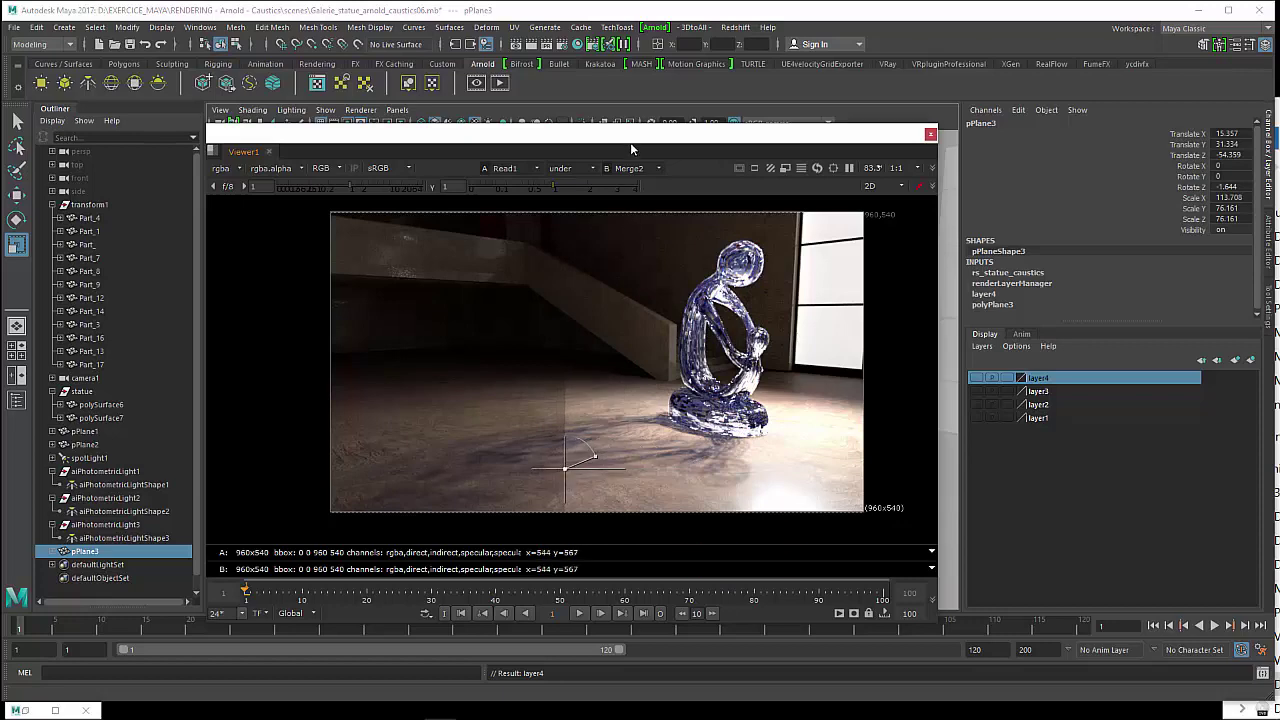
{"action": "left_click_drag", "start_coordinate": [632, 141], "coordinate": [642, 137]}
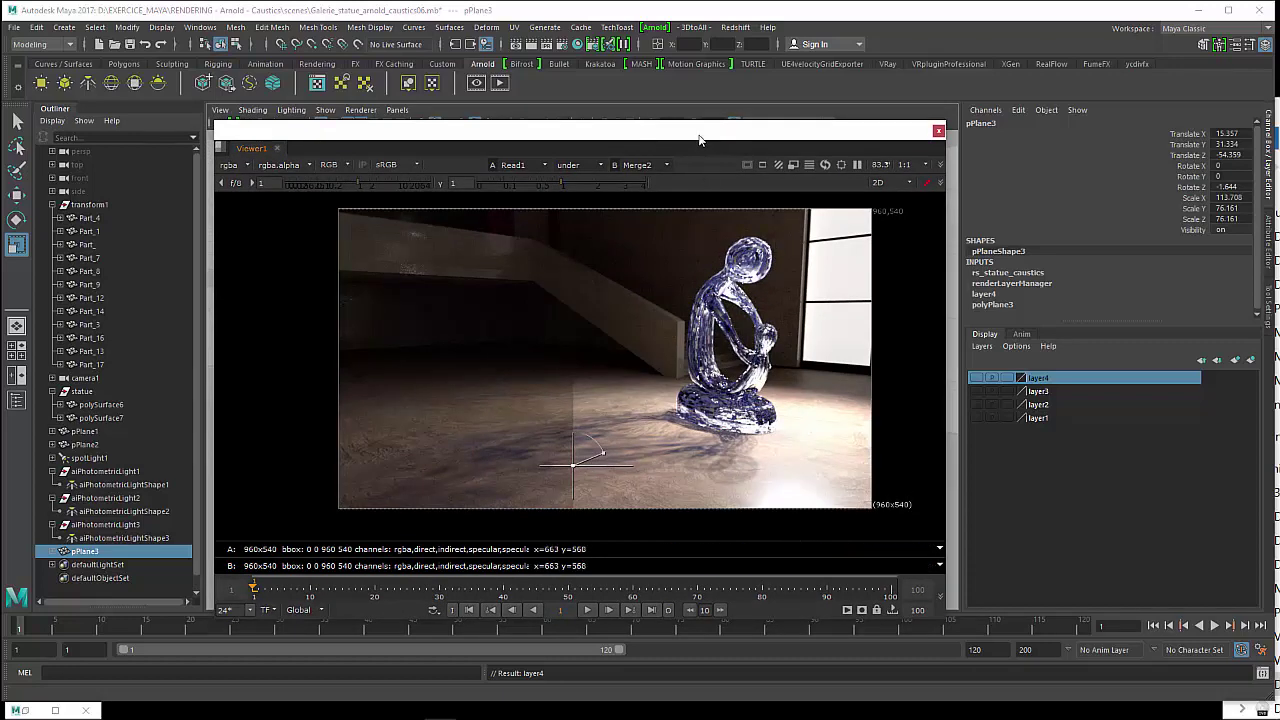
{"action": "left_click_drag", "start_coordinate": [699, 137], "coordinate": [704, 141]}
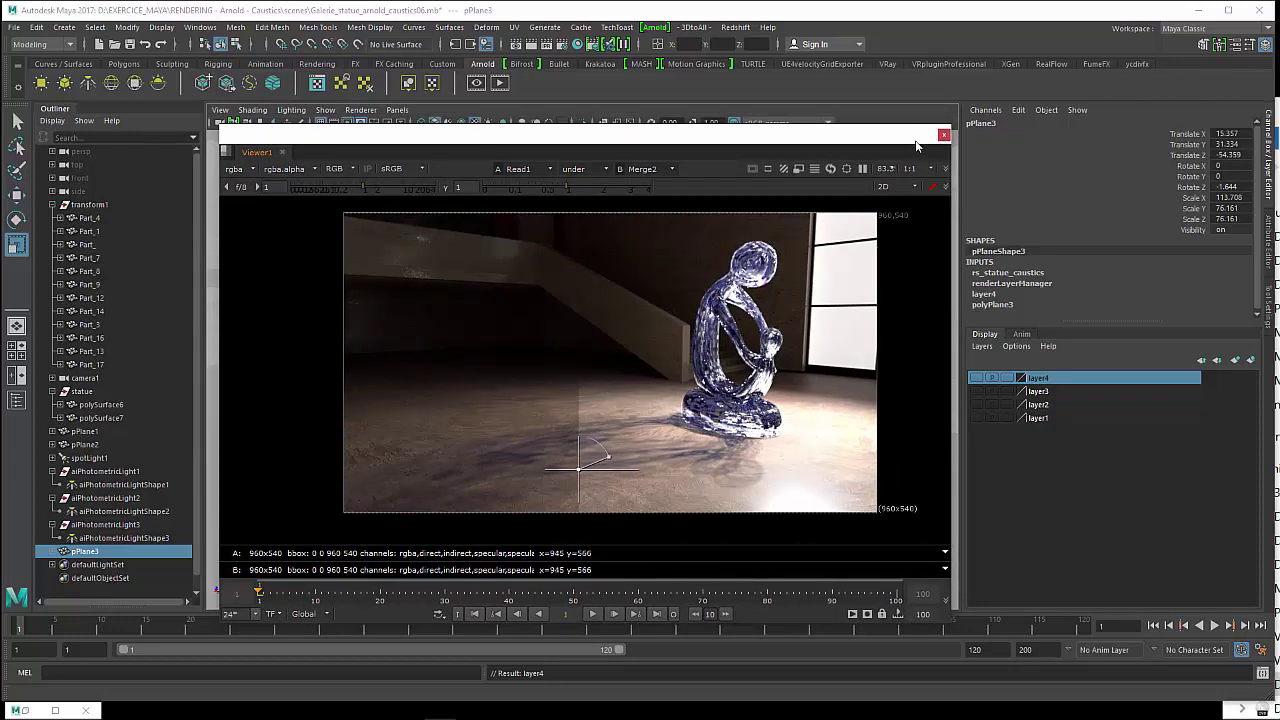
{"action": "left_click", "coordinate": [943, 134]}
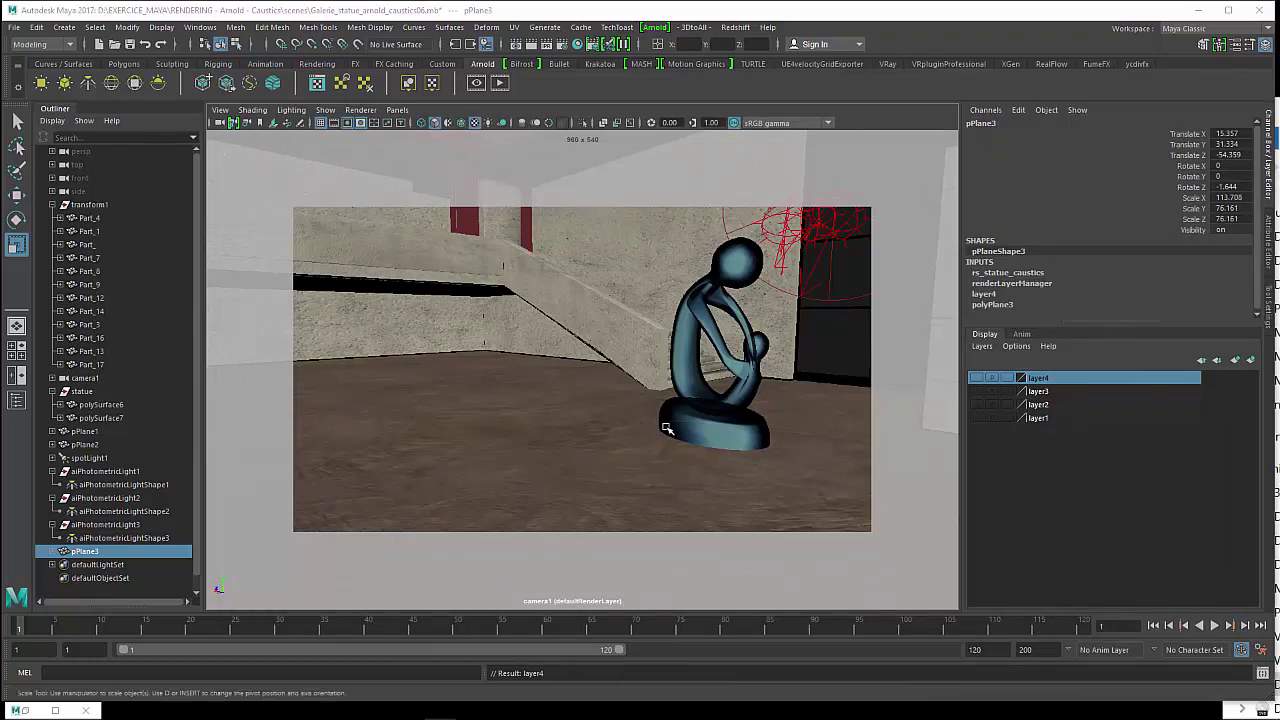
- Look through the persp camera, orbit toward the statue and staircase, and select the spotlight
{"action": "left_click", "coordinate": [397, 110]}
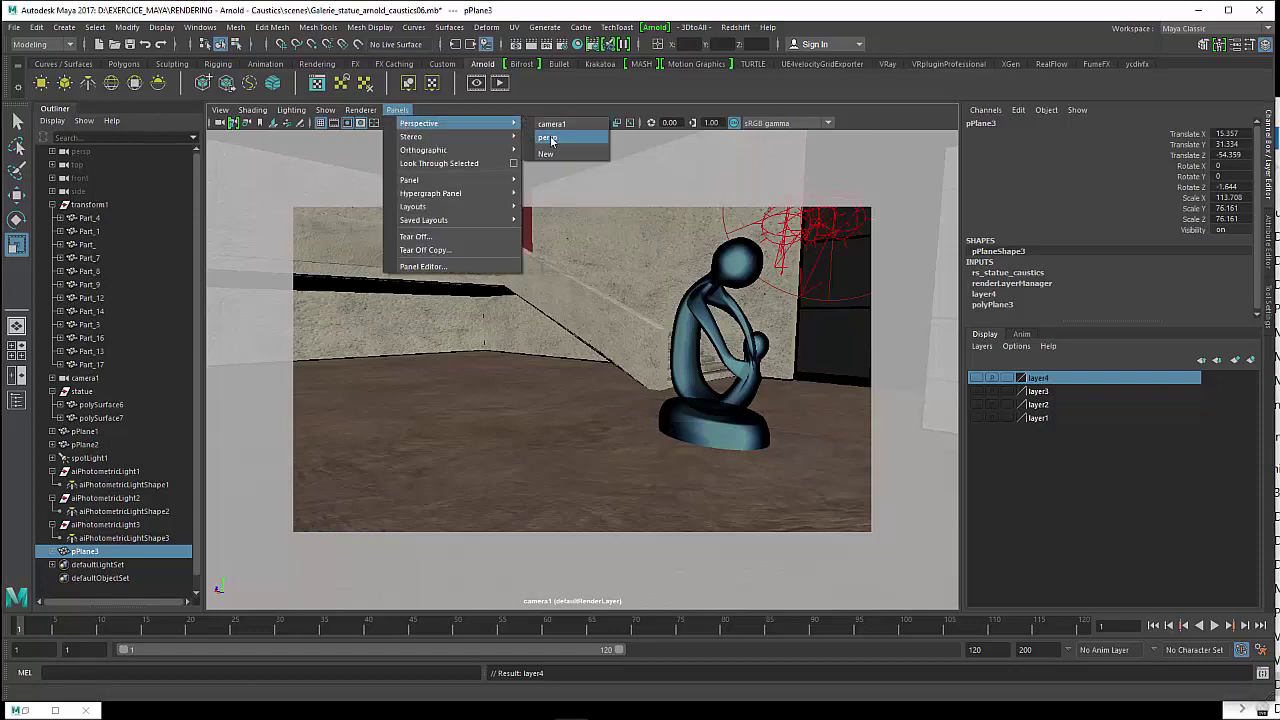
{"action": "left_click", "coordinate": [548, 137]}
{"action": "left_click_drag", "start_coordinate": [556, 268], "coordinate": [499, 293], "text": "alt"}
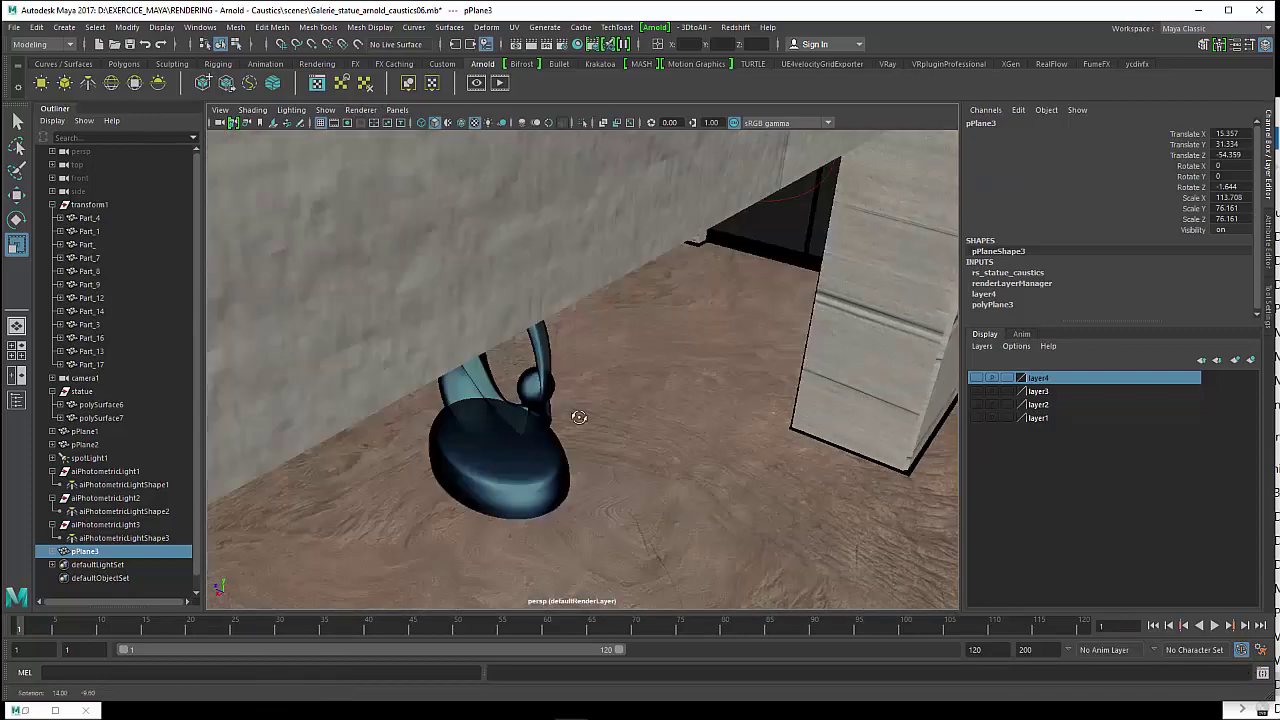
{"action": "left_click_drag", "start_coordinate": [499, 293], "coordinate": [557, 400], "text": "alt"}
{"action": "scroll", "coordinate": [560, 468], "scroll_direction": "up", "scroll_amount": 3}
{"action": "left_click_drag", "start_coordinate": [560, 468], "coordinate": [726, 390], "text": "alt"}
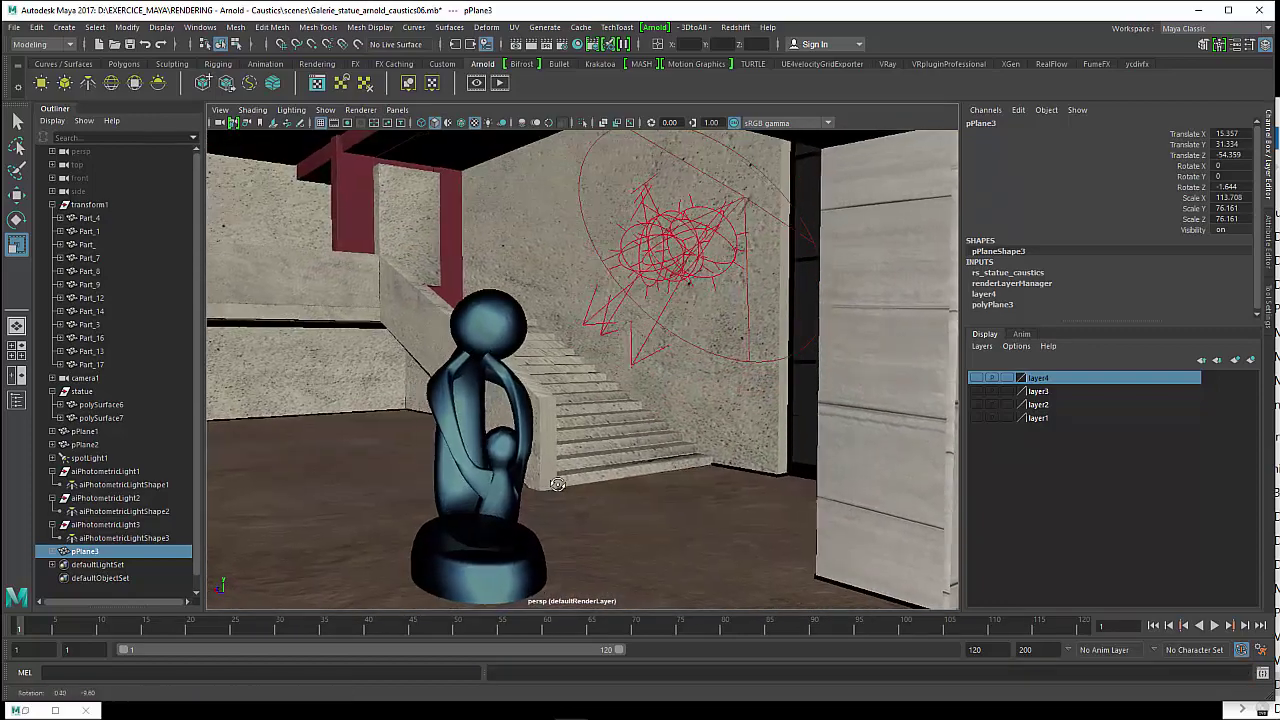
{"action": "left_click", "coordinate": [747, 363]}
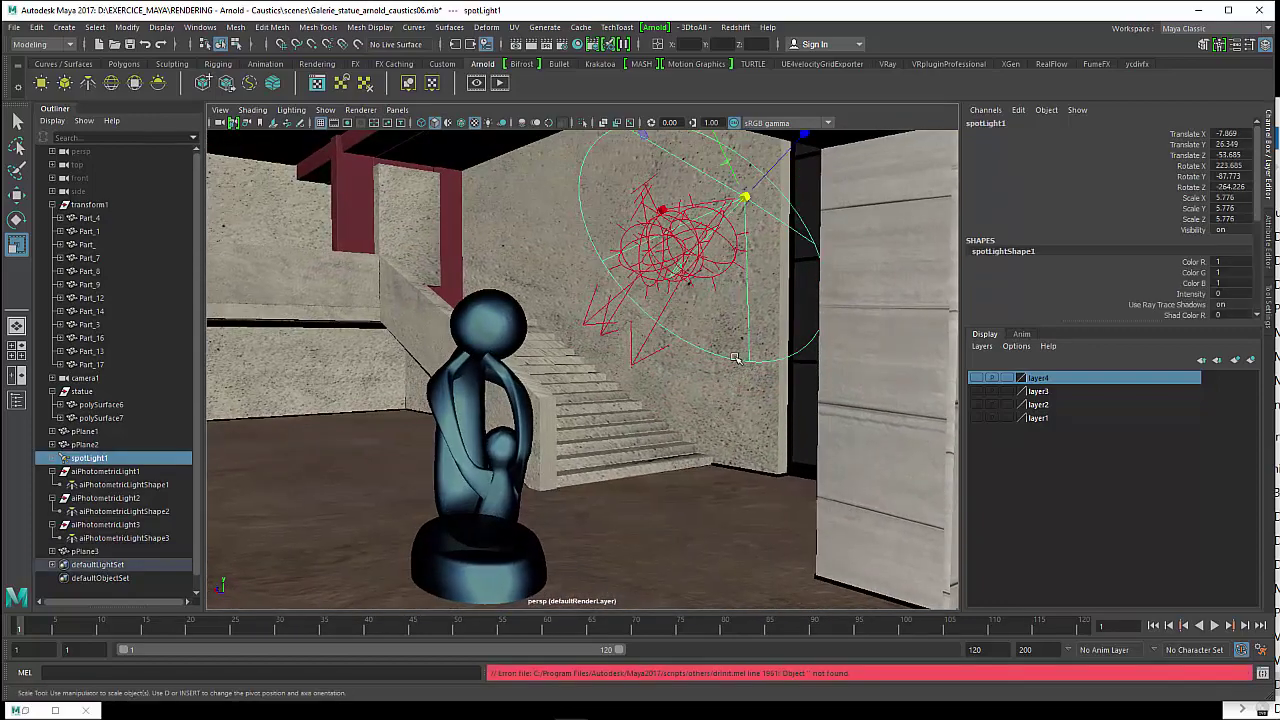
- Delete the spotlight and collapse aiPhotometricLight1, 2 and 3 in the Outliner
{"action": "key", "text": "Delete"}
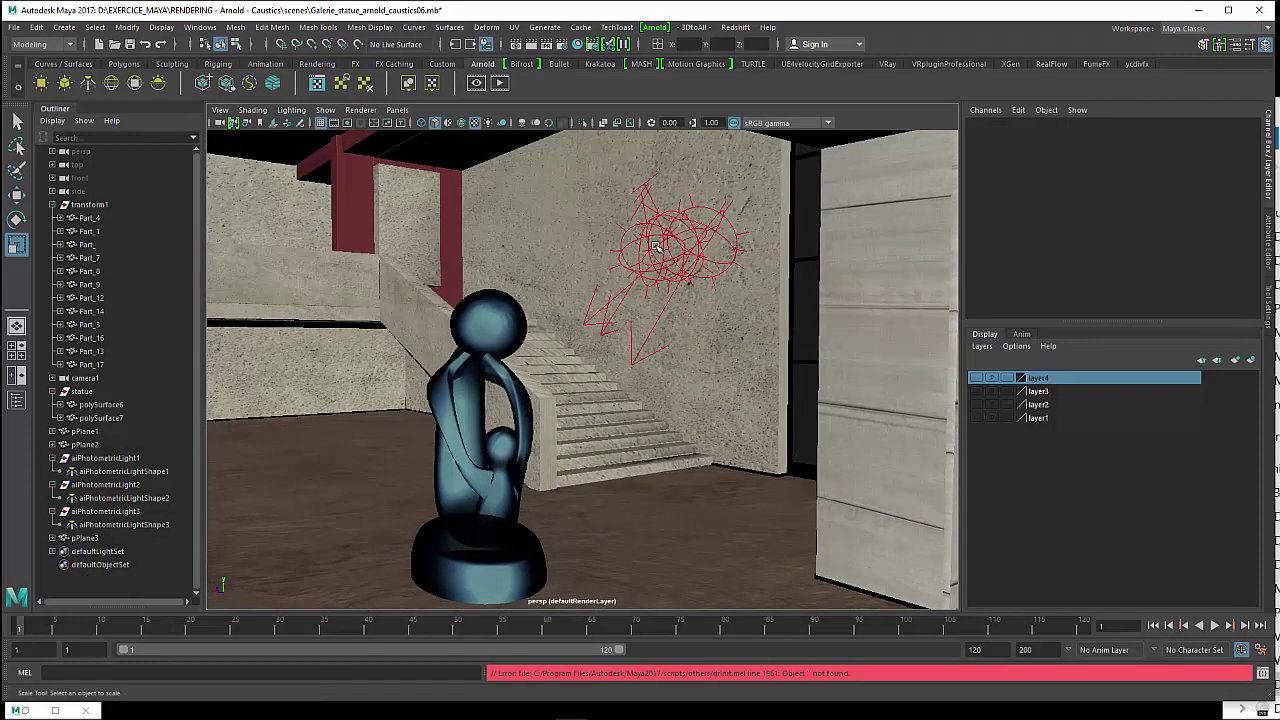
{"action": "left_click", "coordinate": [648, 238]}
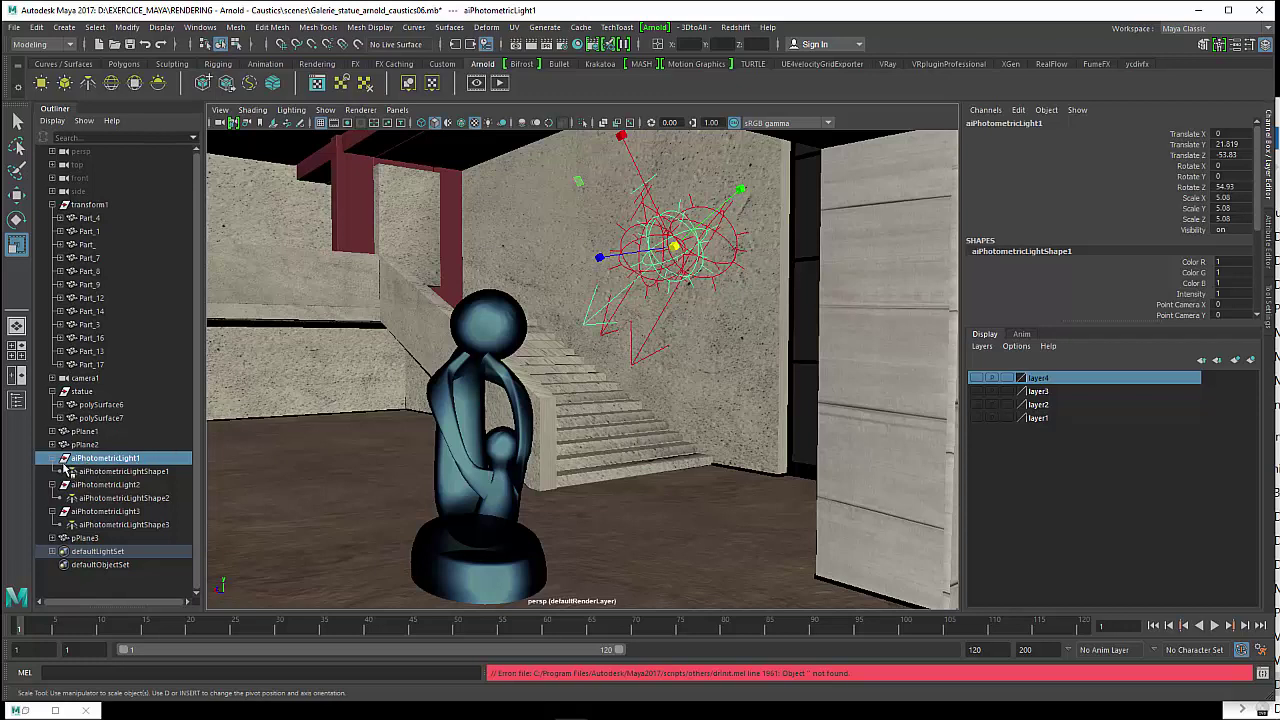
{"action": "left_click", "coordinate": [53, 458]}
{"action": "left_click", "coordinate": [52, 471]}
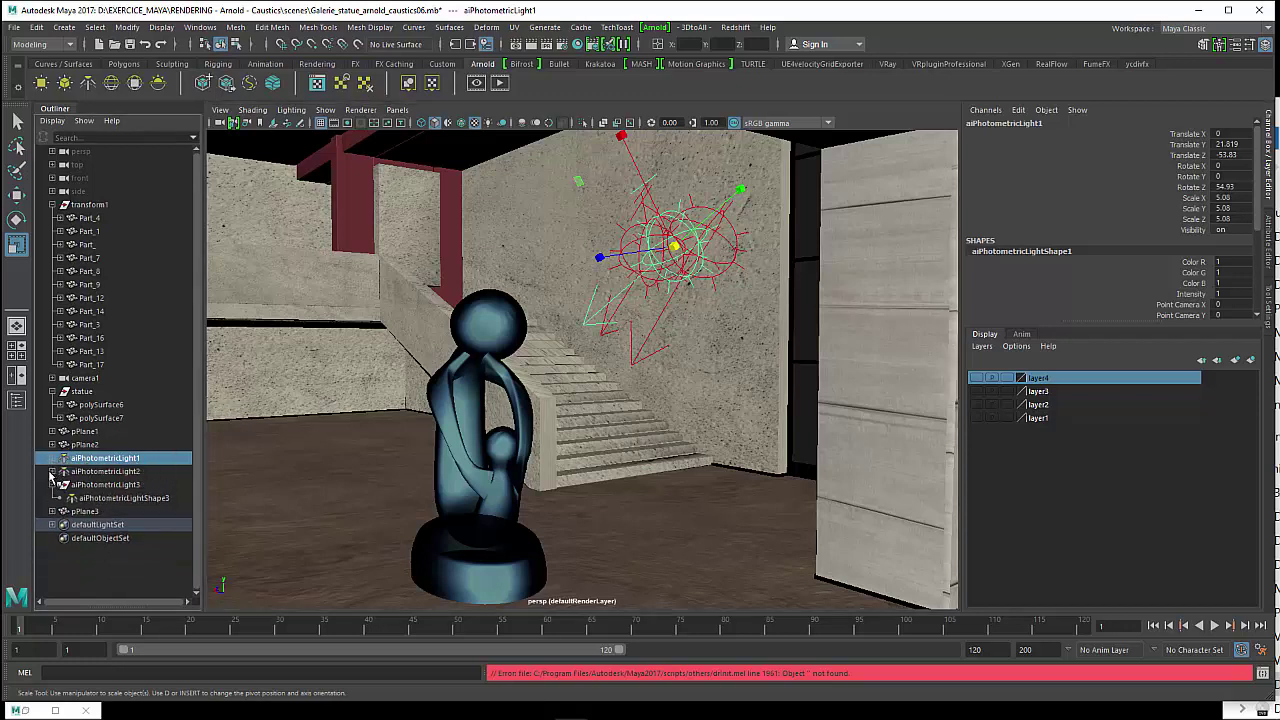
{"action": "left_click", "coordinate": [53, 485]}
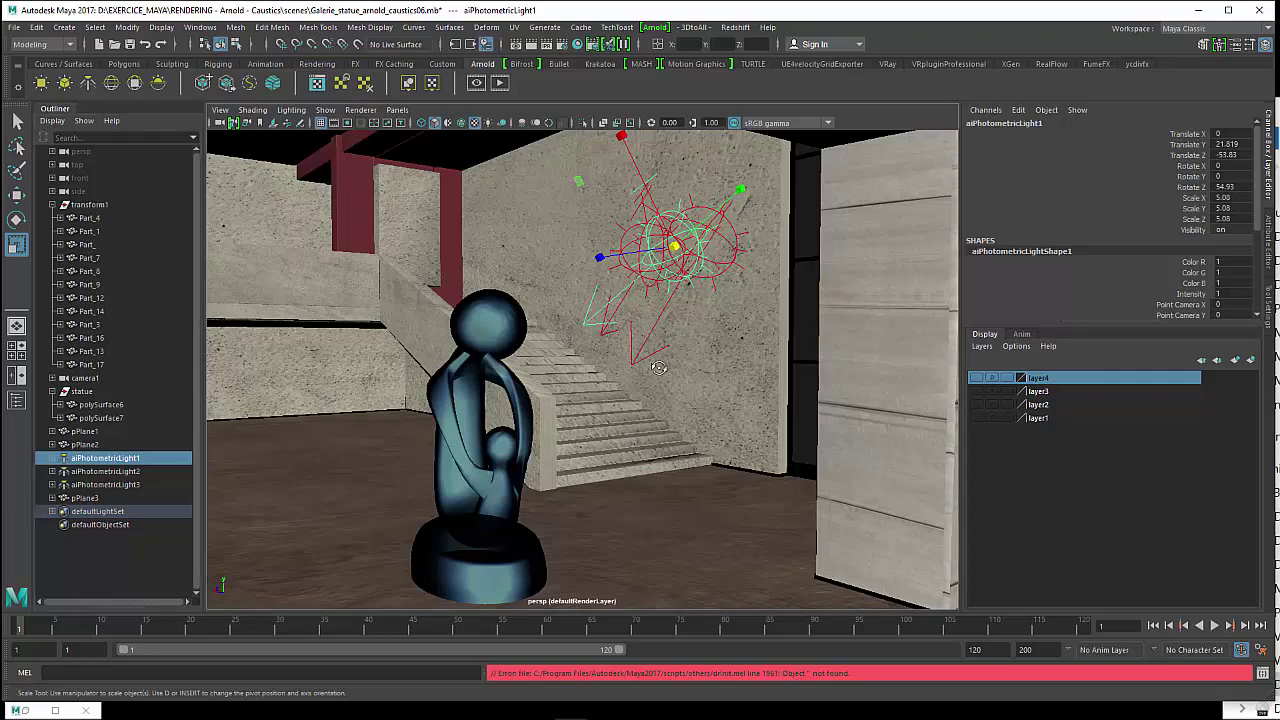
{"action": "mouse_move", "coordinate": [658, 367]}
{"action": "left_mouse_down", "text": "alt"}
{"action": "mouse_move", "coordinate": [623, 371]}
{"action": "mouse_move", "coordinate": [720, 373]}
{"action": "mouse_move", "coordinate": [650, 322]}
{"action": "mouse_move", "coordinate": [614, 331]}
{"action": "left_mouse_up", "text": "alt"}
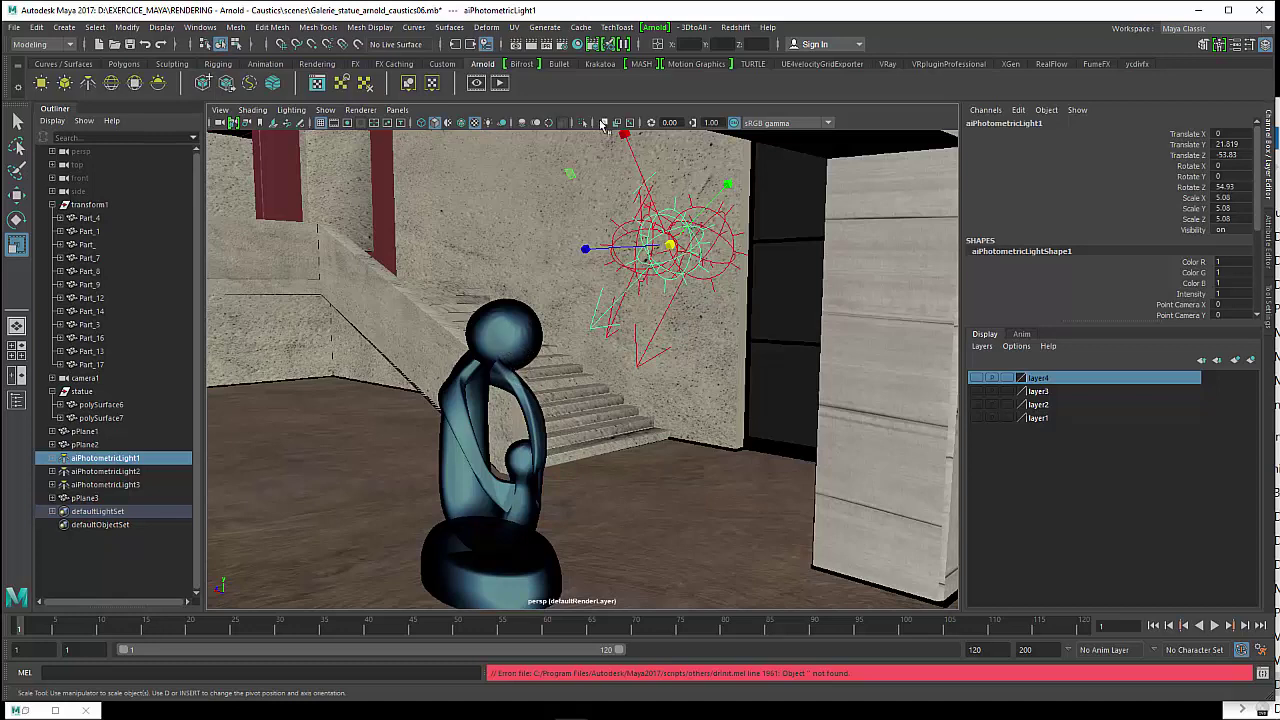
{"action": "left_click", "coordinate": [655, 27]}
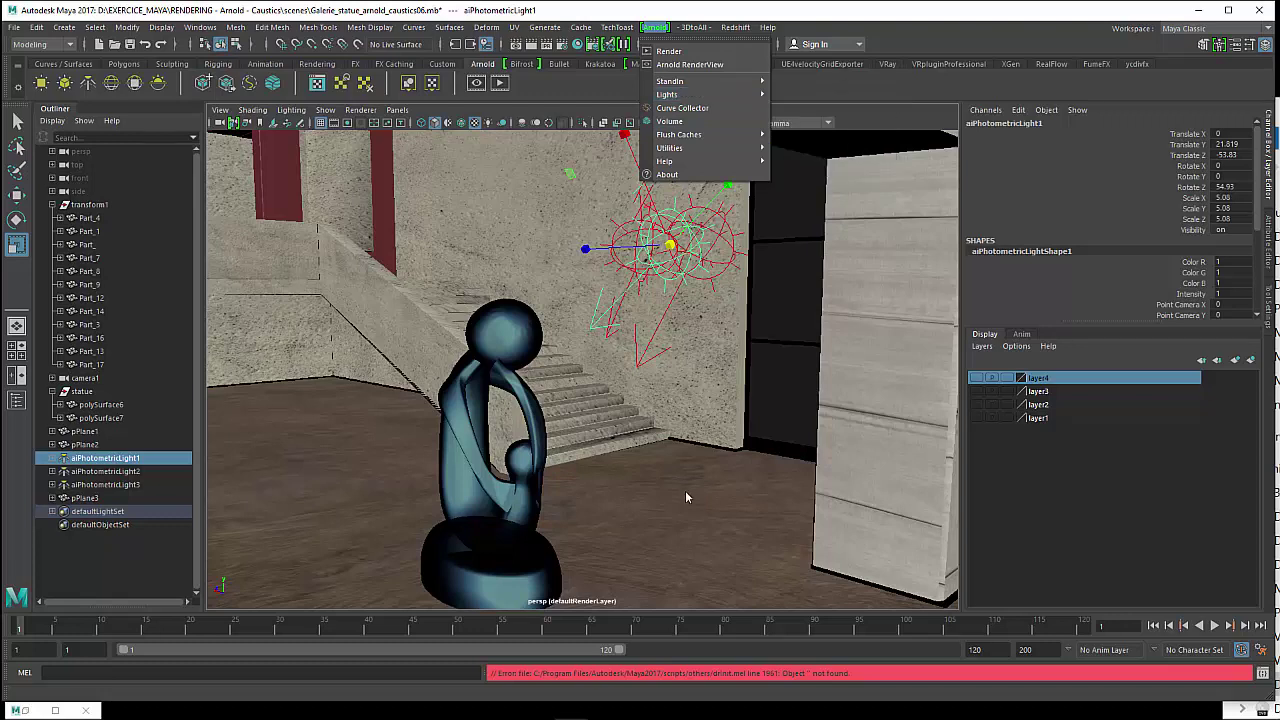
{"action": "left_click", "coordinate": [765, 376]}
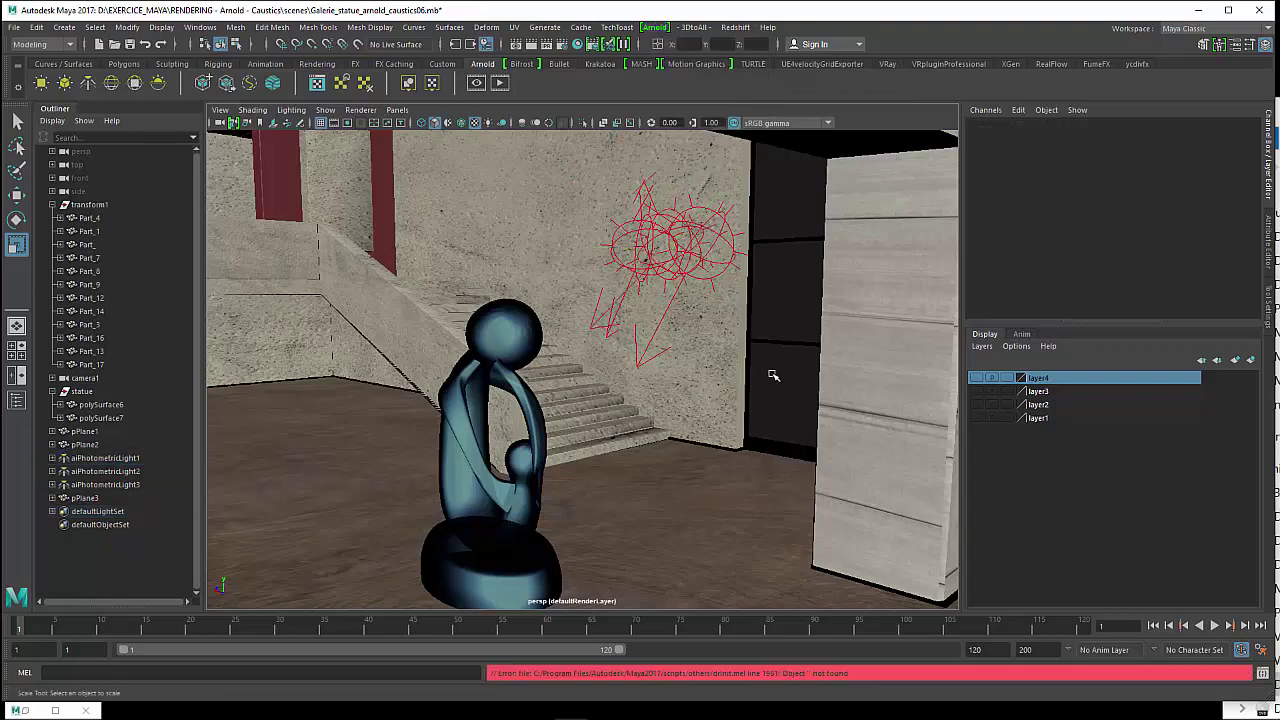
{"action": "mouse_move", "coordinate": [731, 414]}
{"action": "left_mouse_down", "text": "alt"}
{"action": "mouse_move", "coordinate": [771, 400]}
{"action": "mouse_move", "coordinate": [774, 463]}
{"action": "mouse_move", "coordinate": [727, 437]}
{"action": "mouse_move", "coordinate": [791, 343]}
{"action": "mouse_move", "coordinate": [743, 346]}
{"action": "left_mouse_up", "text": "alt"}
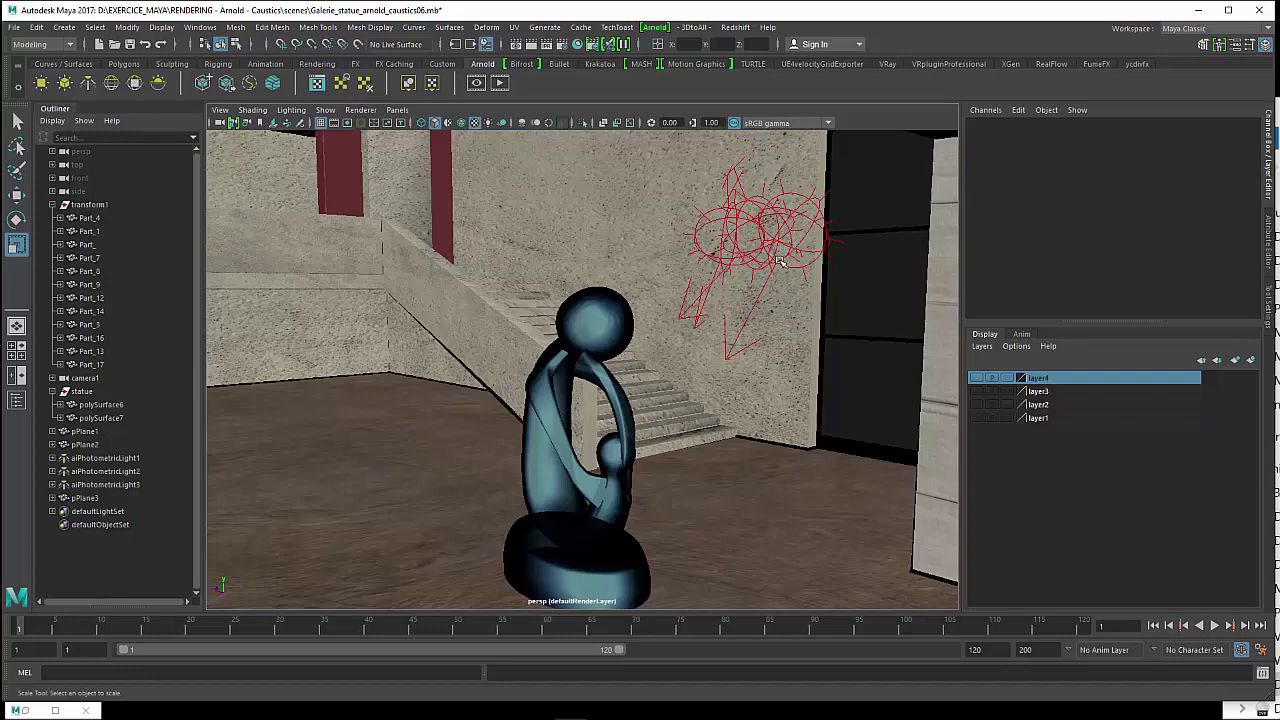
{"action": "left_click_drag", "start_coordinate": [748, 266], "coordinate": [763, 268], "text": "alt"}
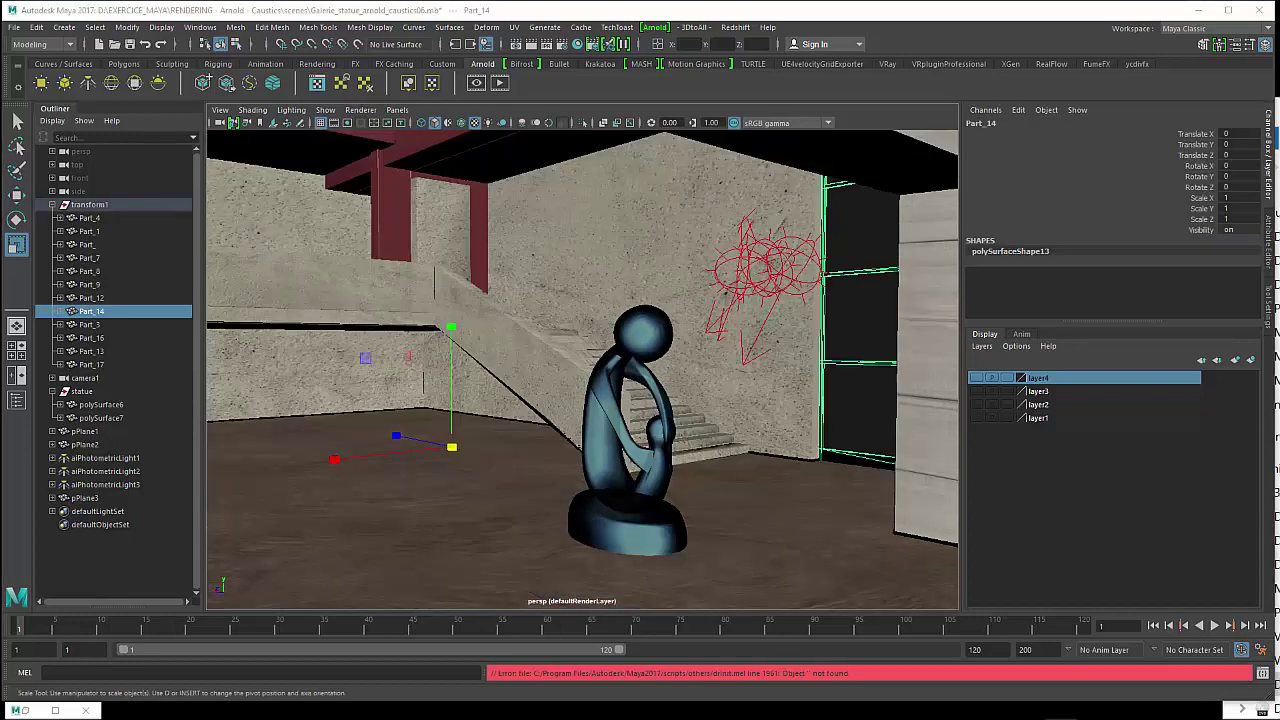
- Add an Arnold Skydome Light and start mapping a texture onto its Color attribute
{"action": "left_click", "coordinate": [656, 30]}
{"action": "mouse_move", "coordinate": [668, 94]}
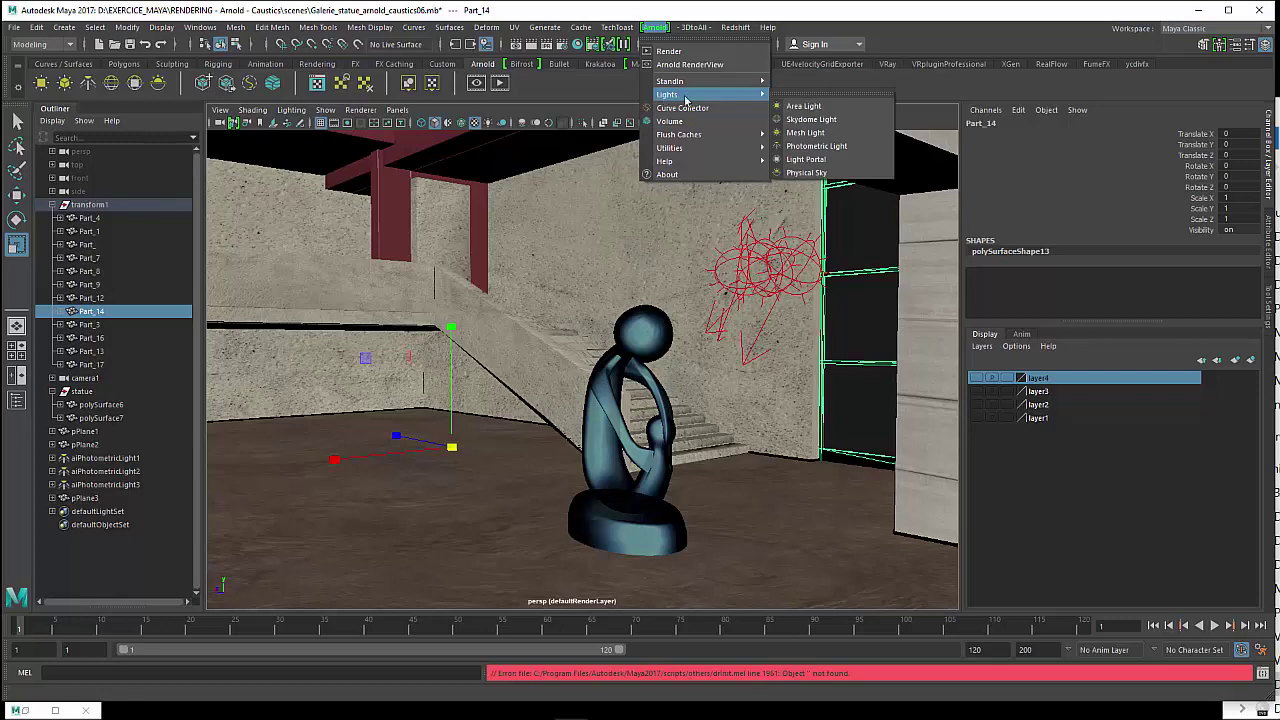
{"action": "left_click", "coordinate": [832, 120]}
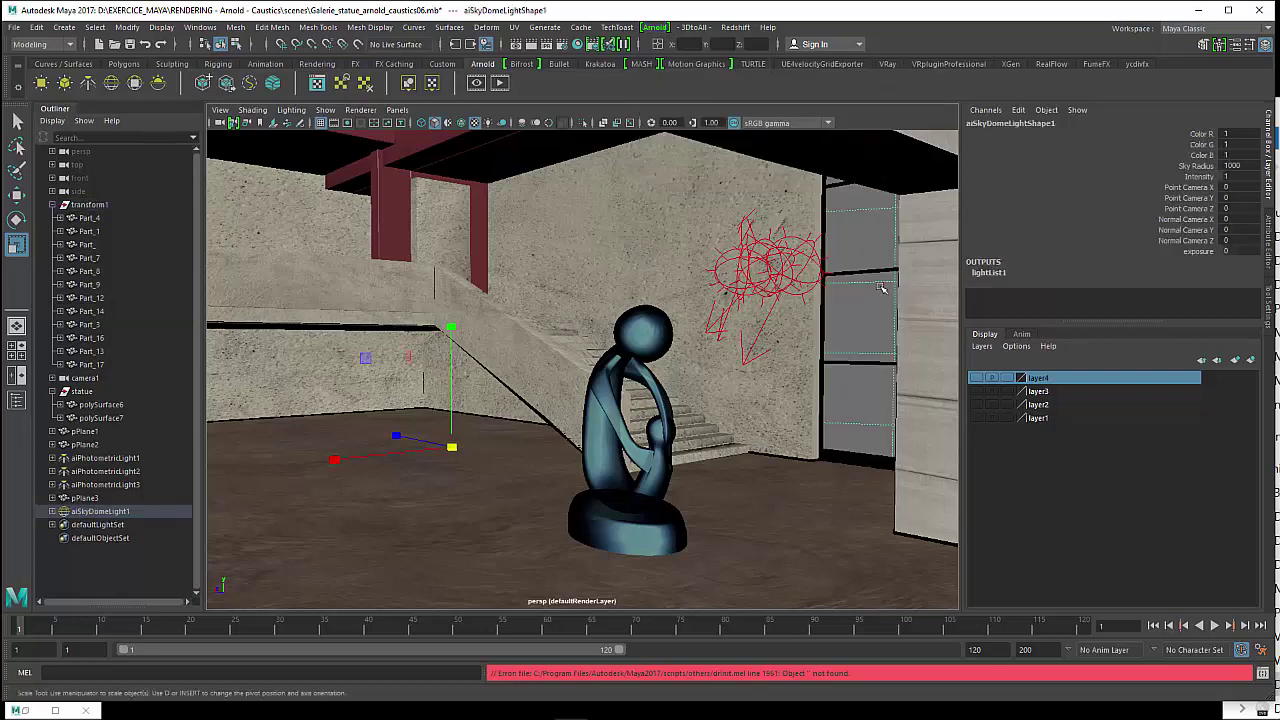
{"action": "key", "text": "ctrl+a"}
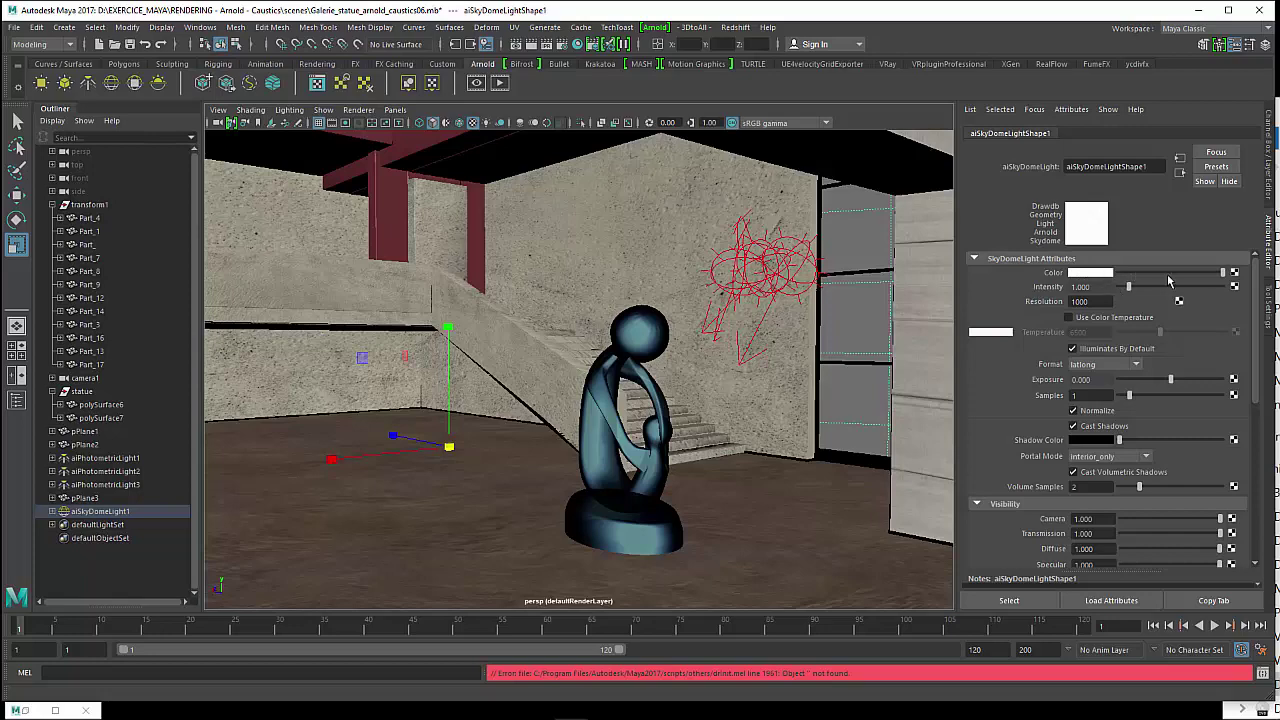
{"action": "left_click", "coordinate": [1234, 273]}
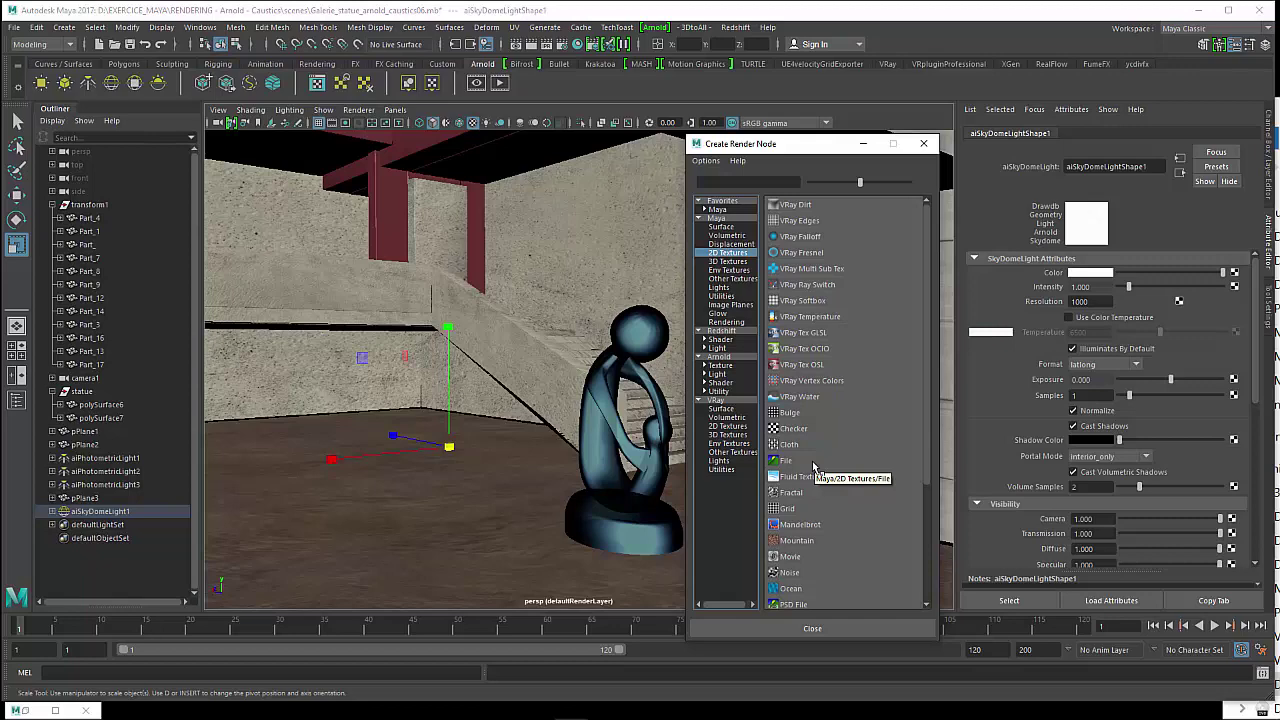
- Create a File texture for the skydome colour and load the DH-304LL.hdr image into it
{"action": "left_click", "coordinate": [813, 464]}
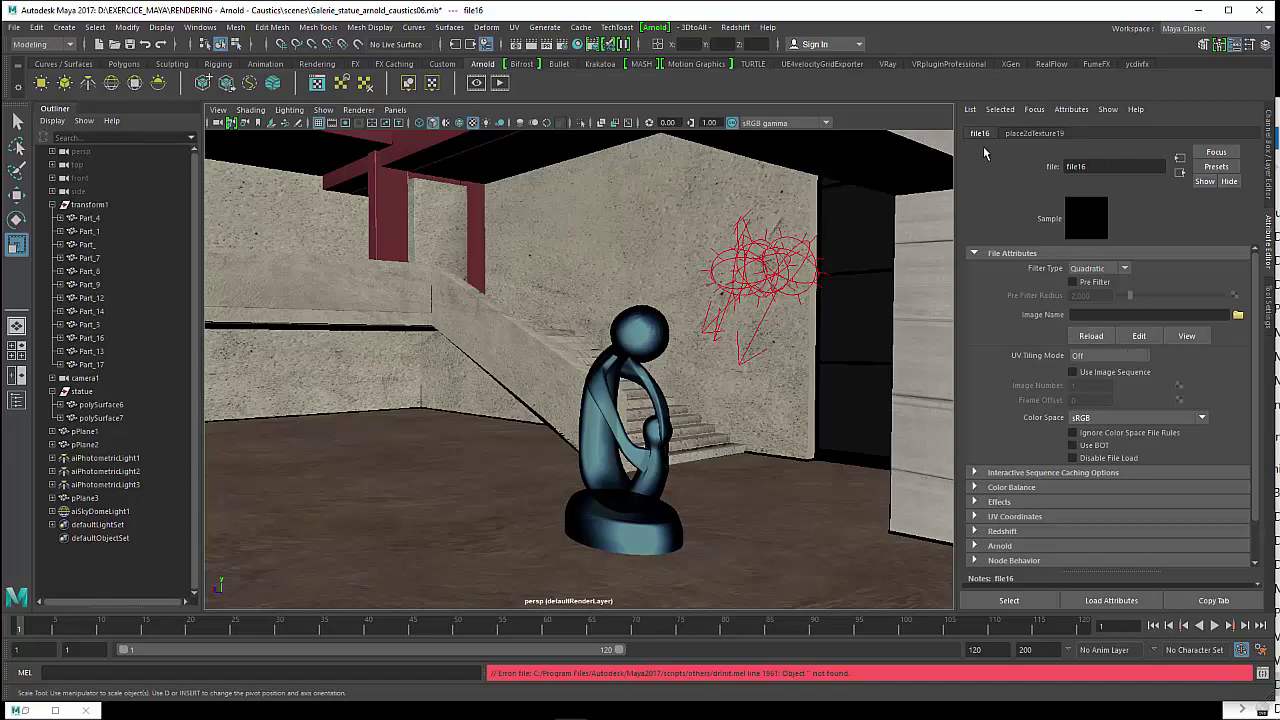
{"action": "left_click", "coordinate": [1238, 315]}
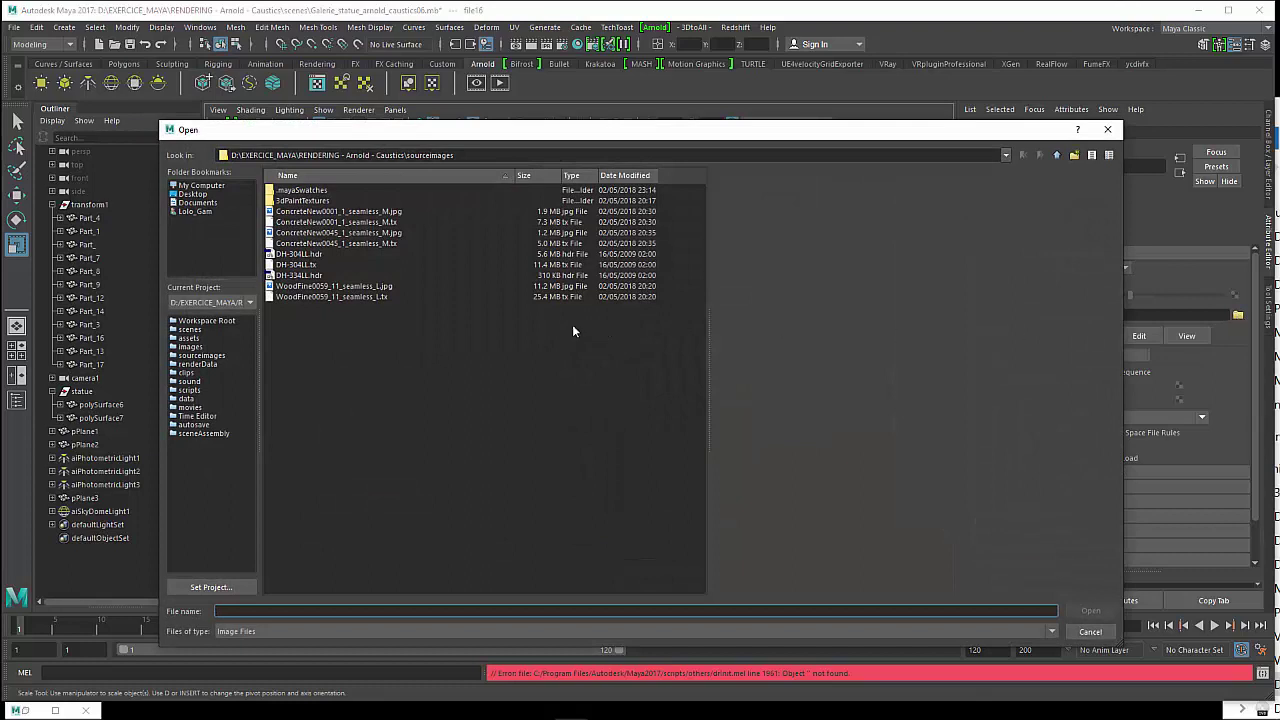
{"action": "left_click", "coordinate": [313, 265]}
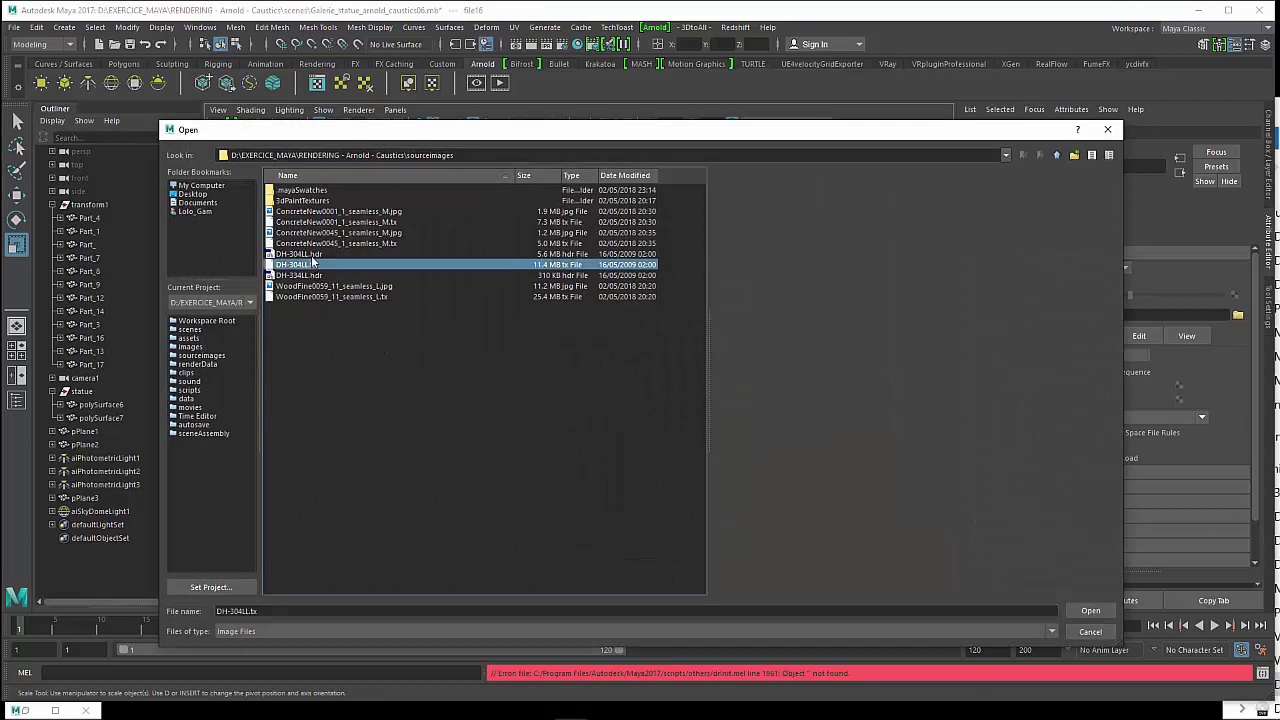
{"action": "left_click", "coordinate": [313, 255]}
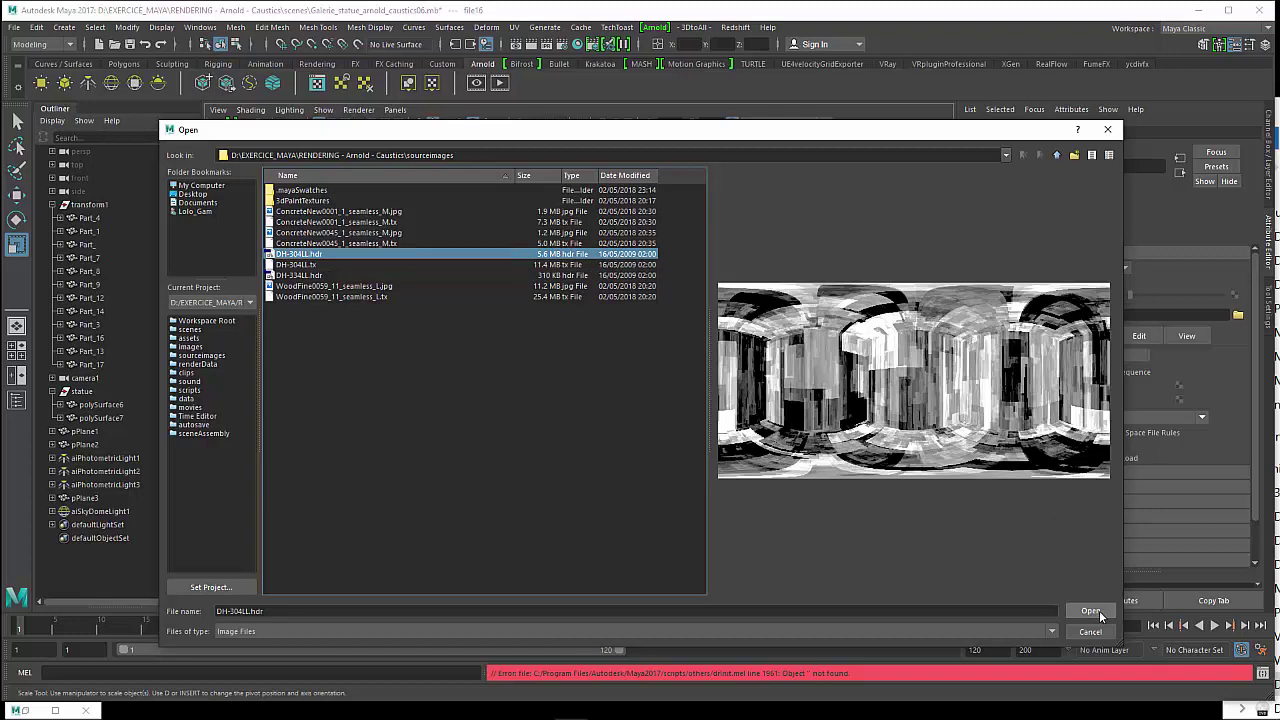
{"action": "left_click", "coordinate": [1091, 611]}
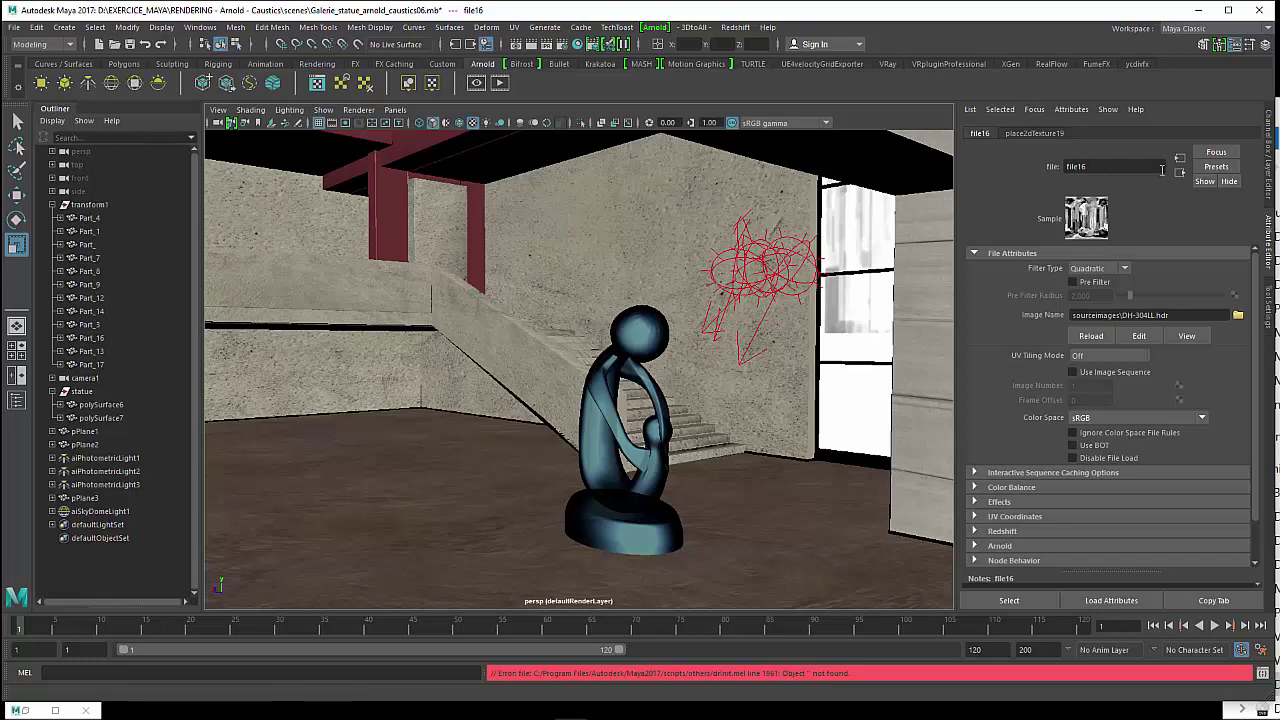
- Return to the aiSkyDomeLightShape1 attributes through its output connection
{"action": "left_click", "coordinate": [1181, 174]}
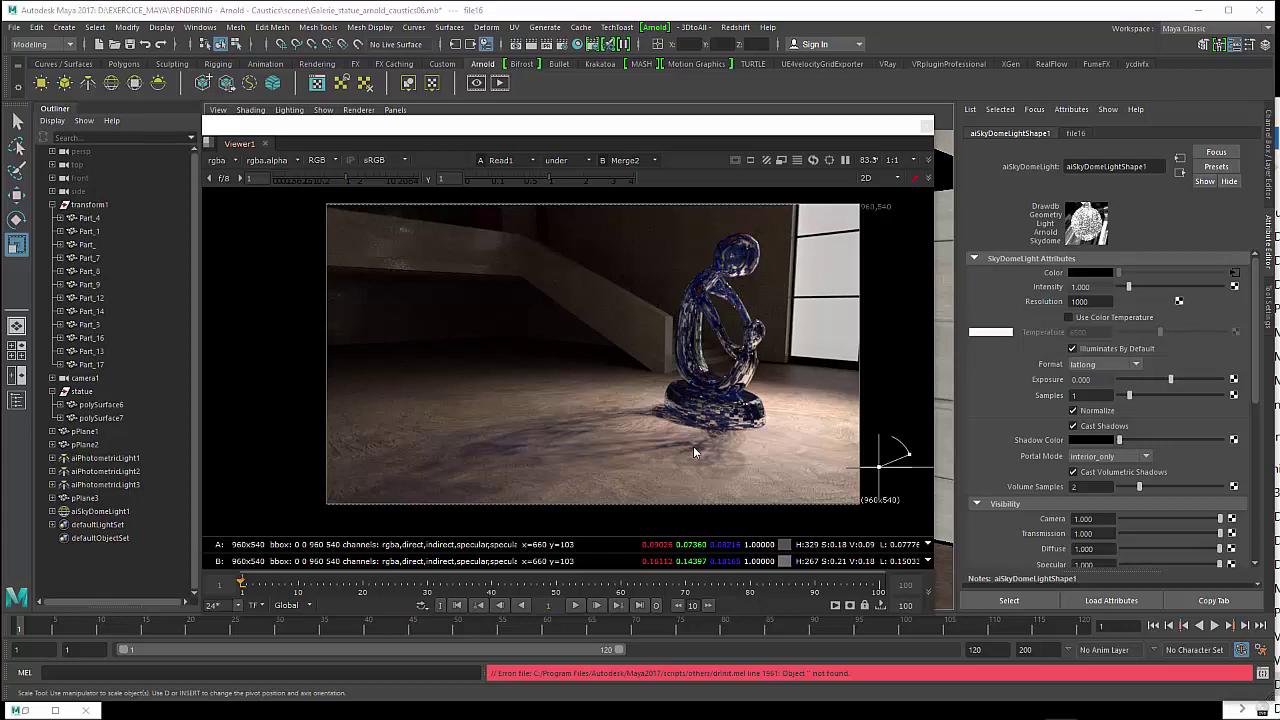
- Adjust the interactive render region and move the render viewer aside after checking the statue render
{"action": "left_click_drag", "start_coordinate": [642, 133], "coordinate": [652, 130]}
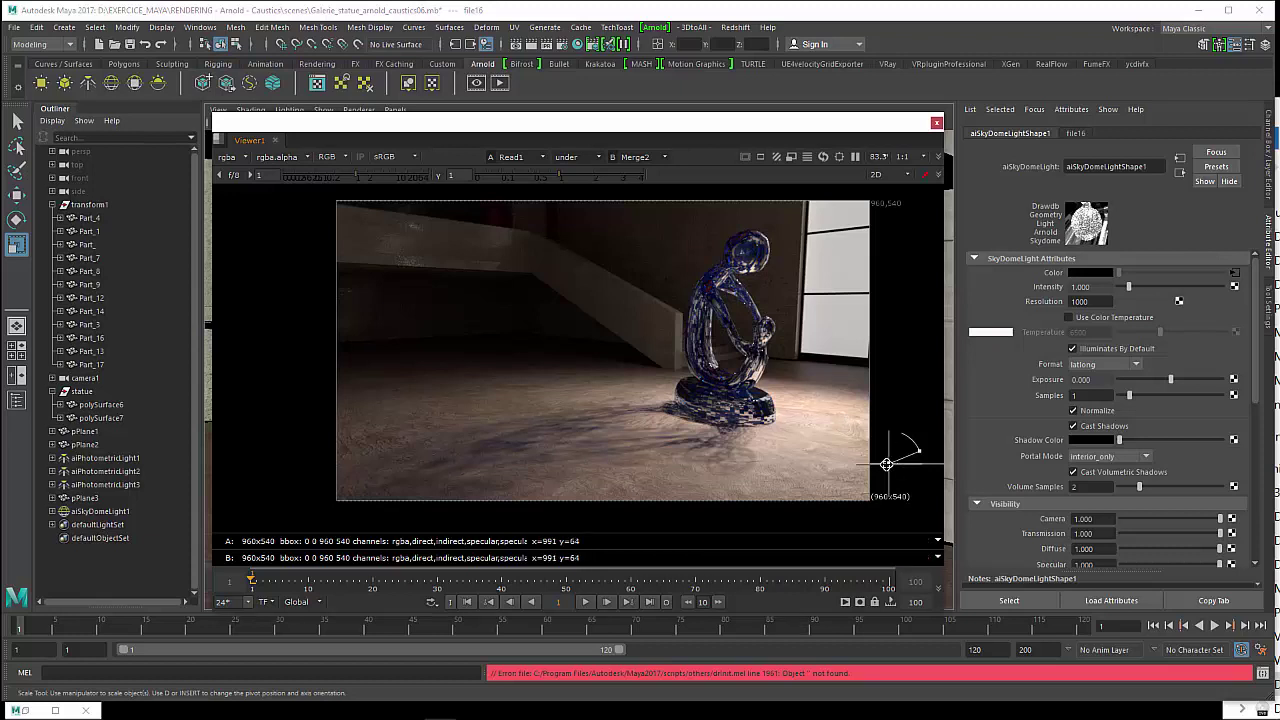
{"action": "left_click_drag", "start_coordinate": [886, 464], "coordinate": [879, 461]}
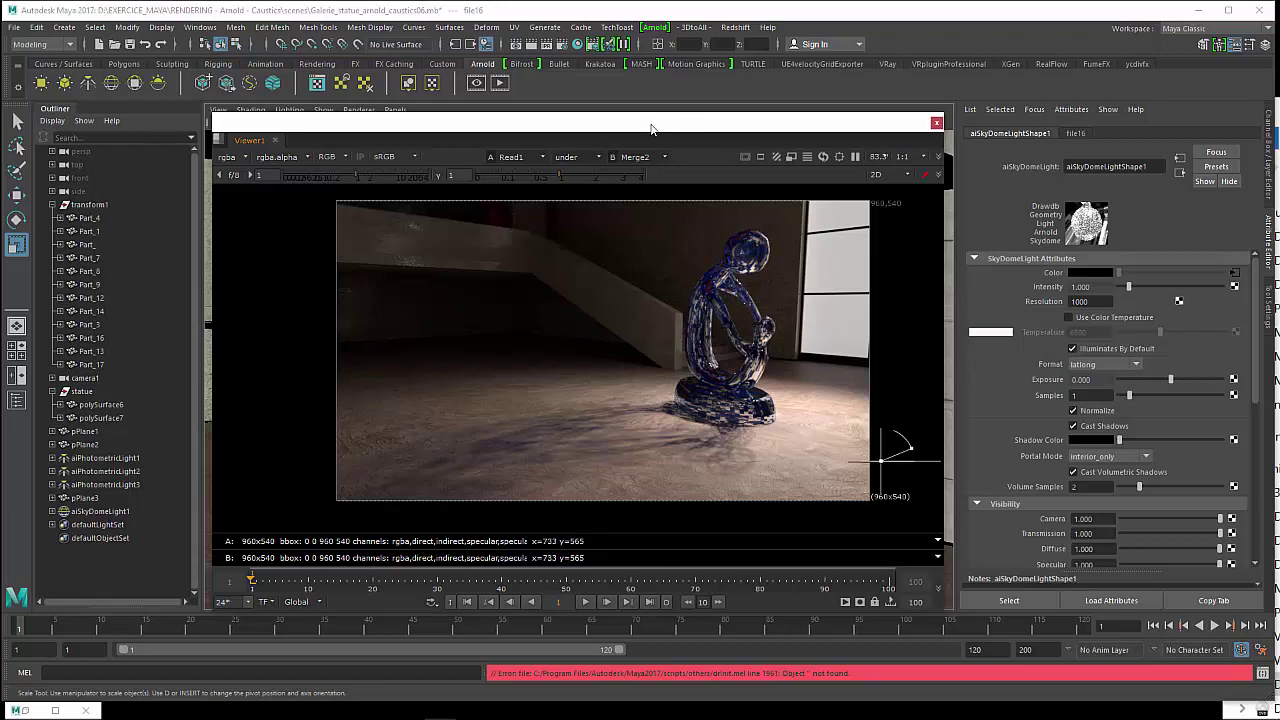
{"action": "left_click_drag", "start_coordinate": [650, 128], "coordinate": [663, 130]}
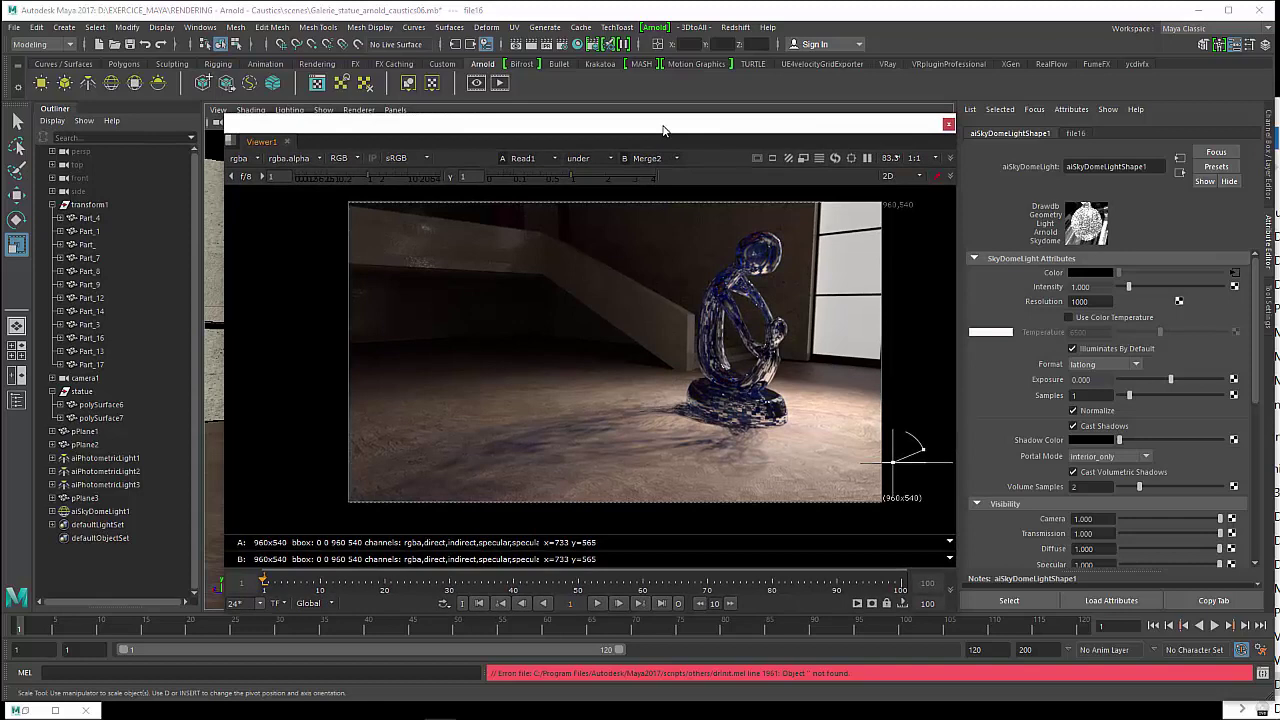
{"action": "left_click_drag", "start_coordinate": [663, 130], "coordinate": [1279, 226]}
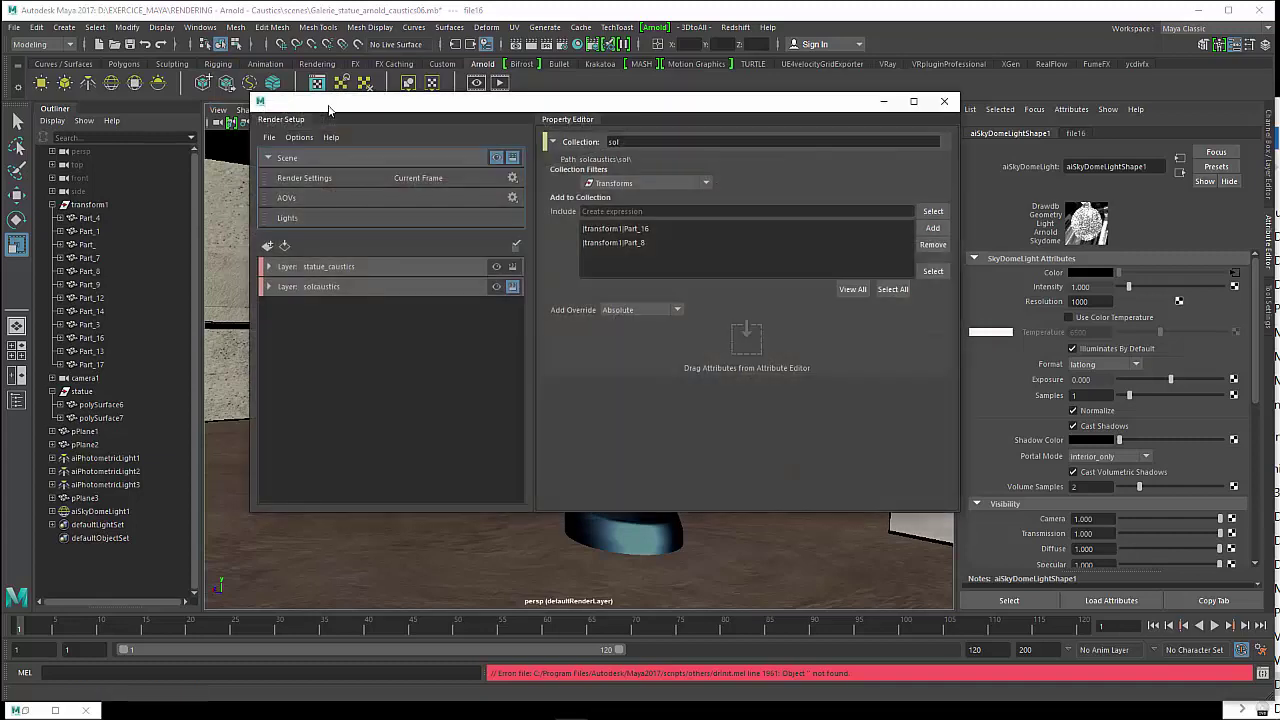
- Delete the statue_caustics and solcaustics layers from Render Setup
{"action": "left_click_drag", "start_coordinate": [330, 114], "coordinate": [372, 120]}
{"action": "left_click", "coordinate": [368, 280]}
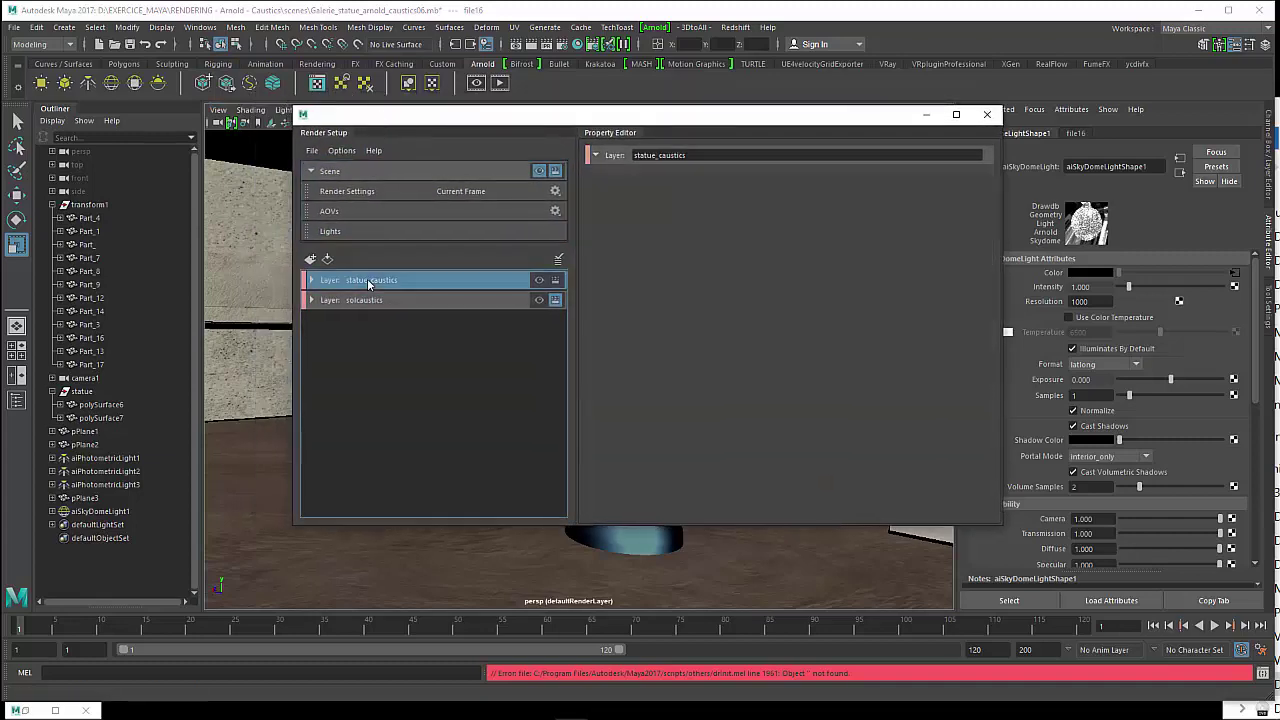
{"action": "right_click", "coordinate": [383, 285]}
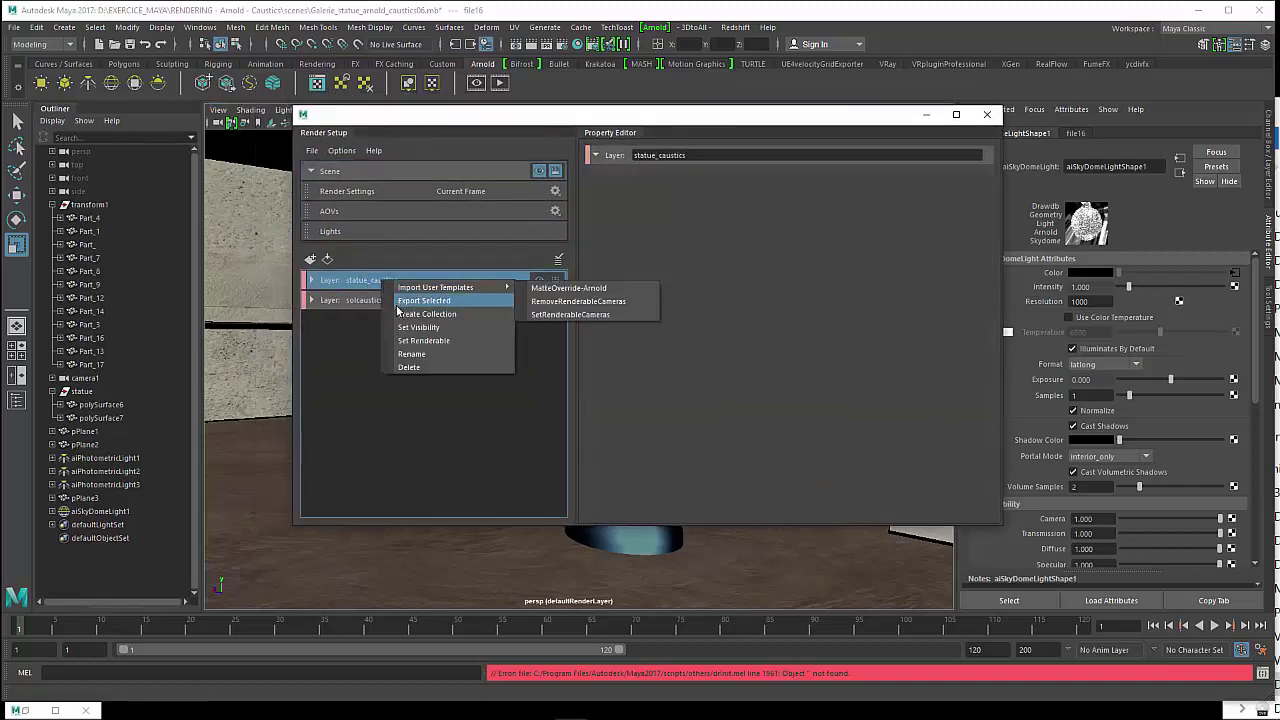
{"action": "left_click", "coordinate": [412, 370]}
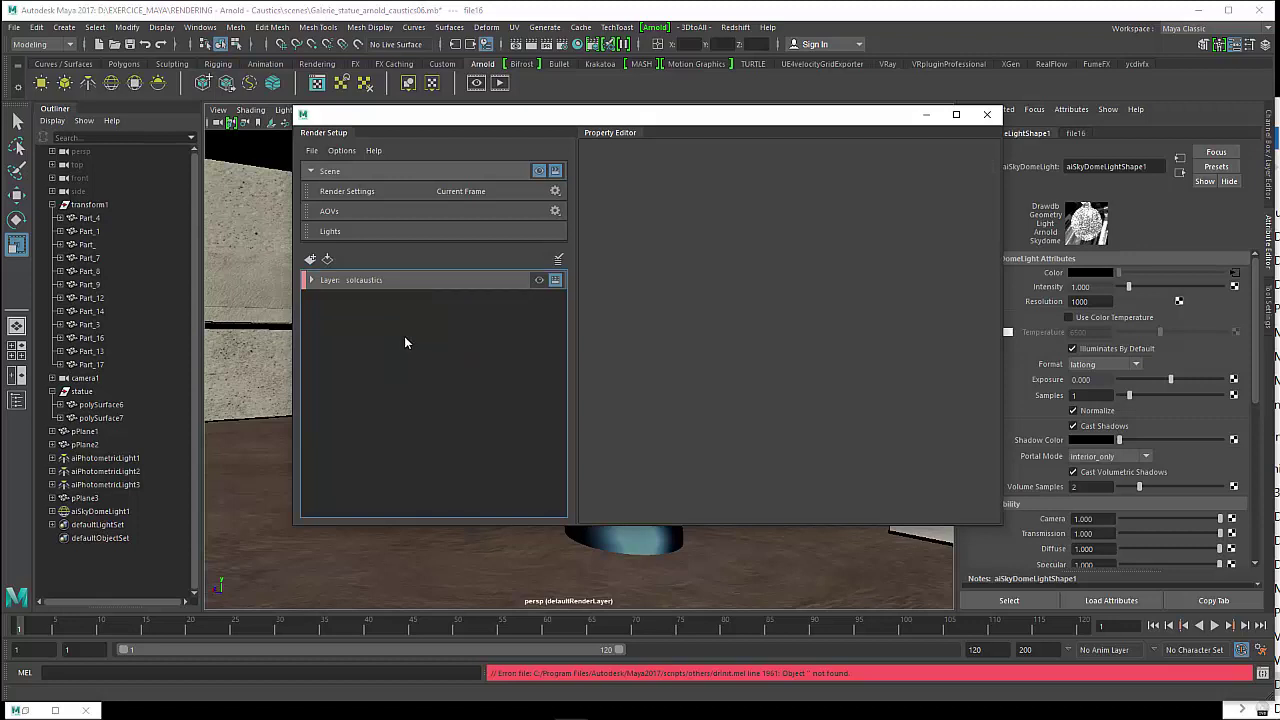
{"action": "right_click", "coordinate": [392, 280]}
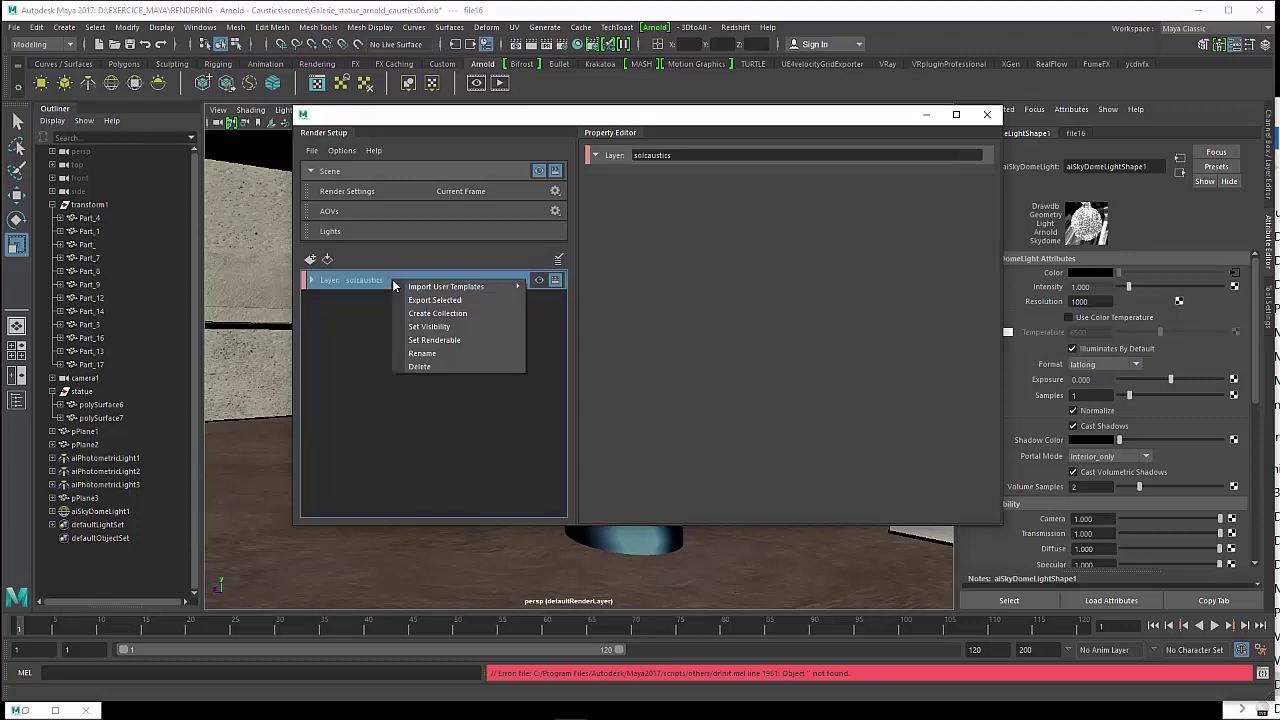
{"action": "left_click", "coordinate": [419, 367]}
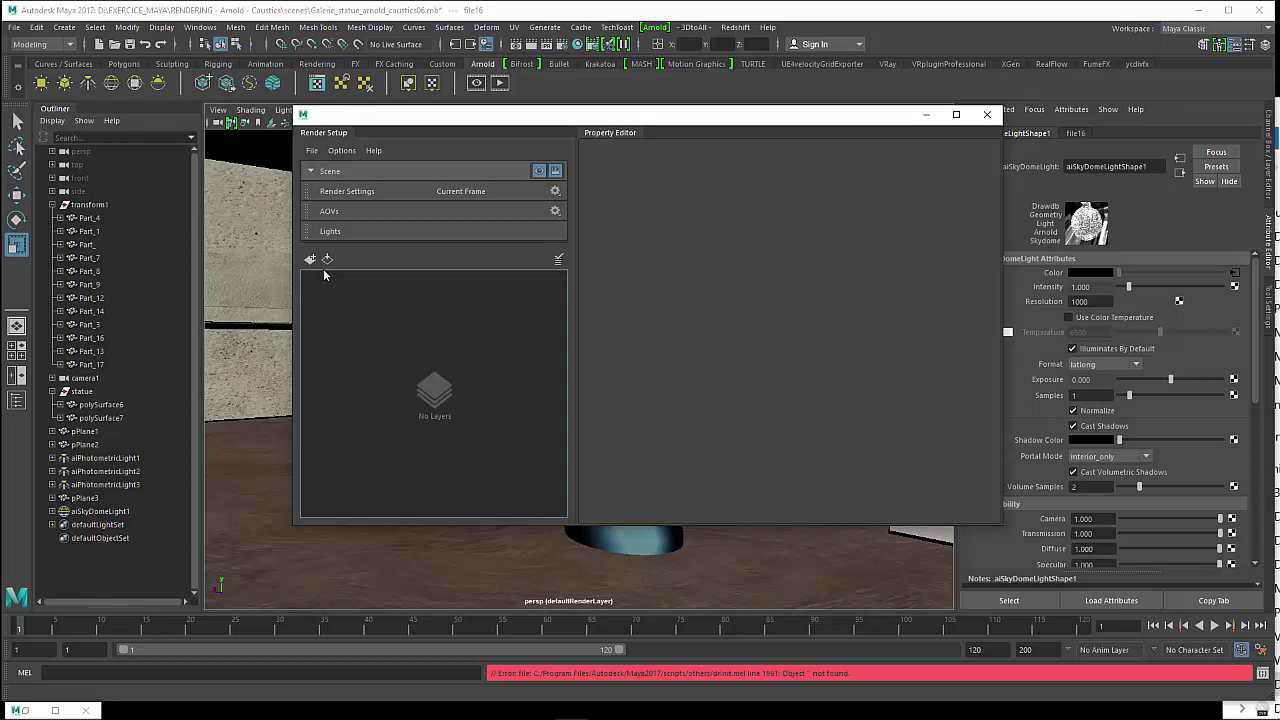
- Create a render layer named 'verre', make it the visible layer, and select aiSkyDomeLight1
{"action": "left_click", "coordinate": [311, 260]}
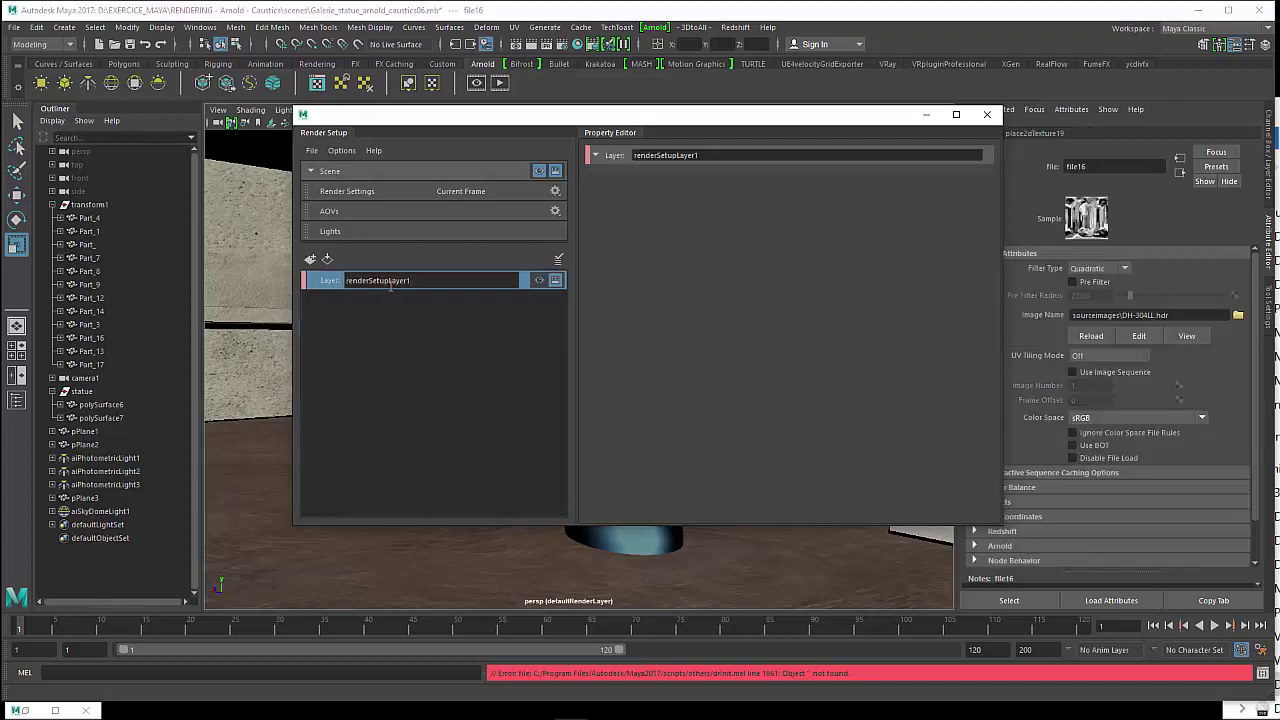
{"action": "double_click", "coordinate": [311, 284]}
{"action": "type", "text": "verre"}
{"action": "key", "text": "Return"}
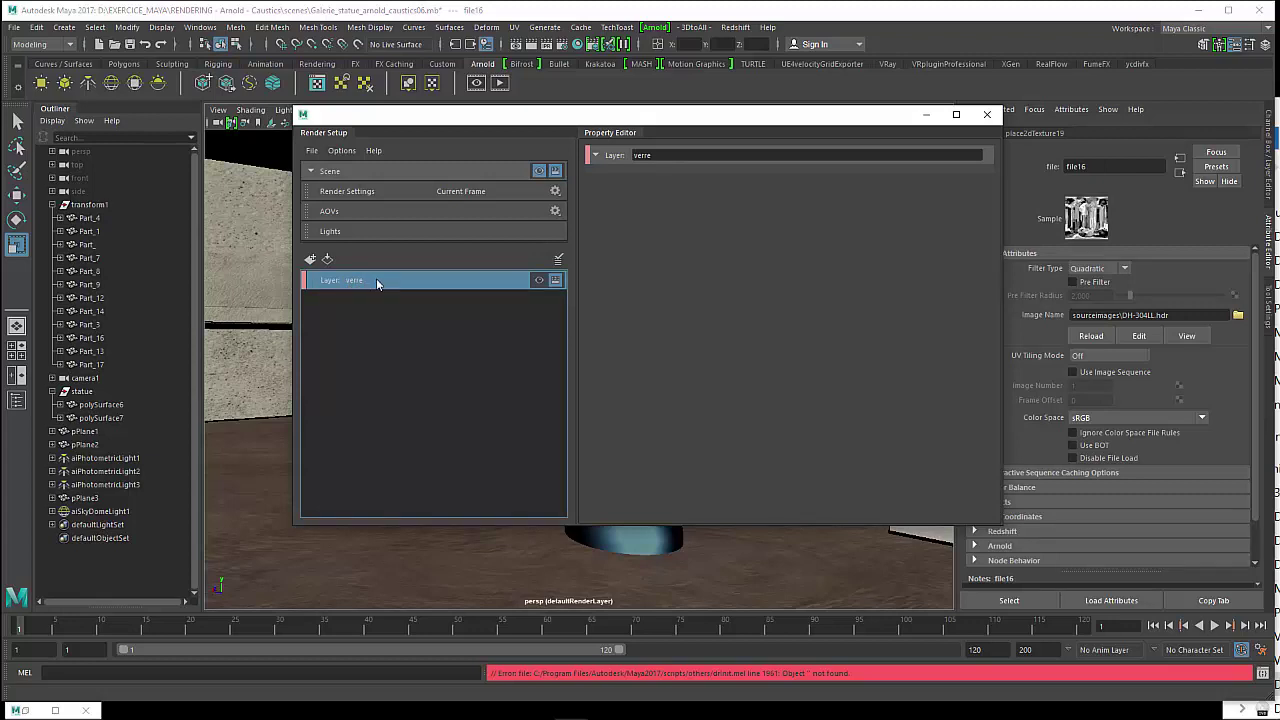
{"action": "left_click", "coordinate": [539, 281]}
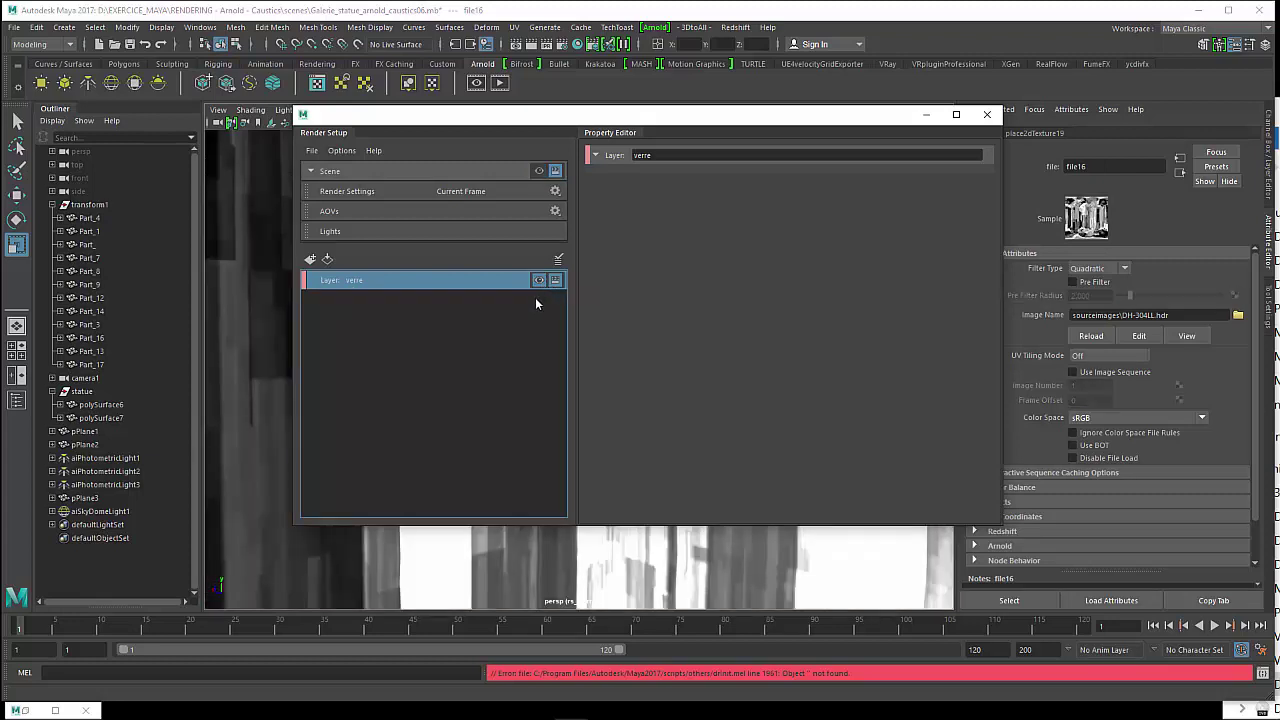
{"action": "left_click_drag", "start_coordinate": [507, 116], "coordinate": [872, 151]}
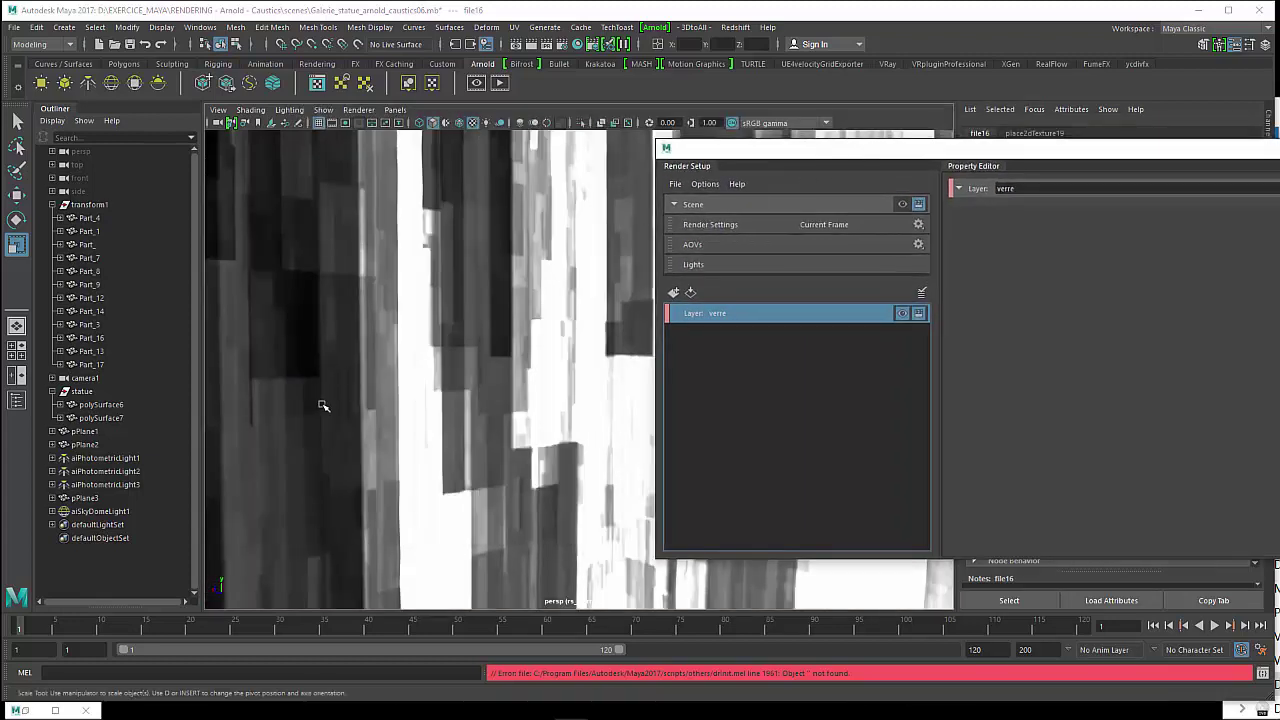
{"action": "left_click", "coordinate": [461, 400]}
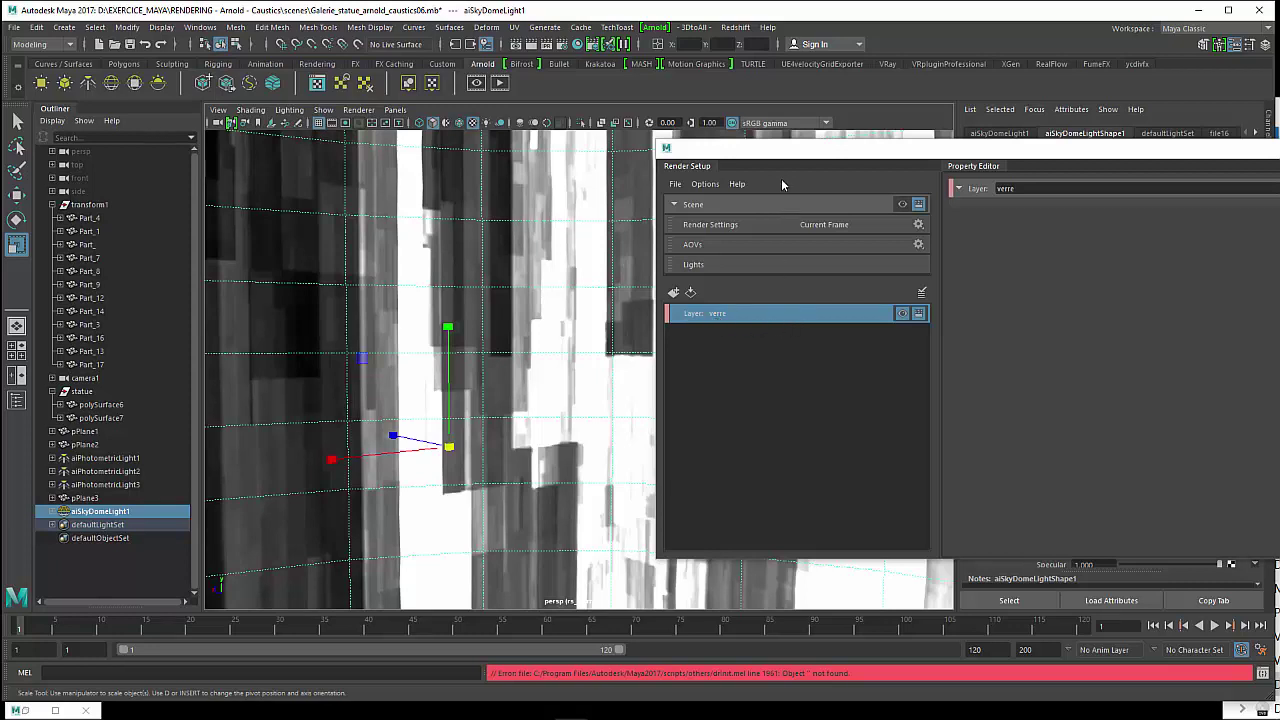
{"action": "left_click_drag", "start_coordinate": [782, 157], "coordinate": [570, 163]}
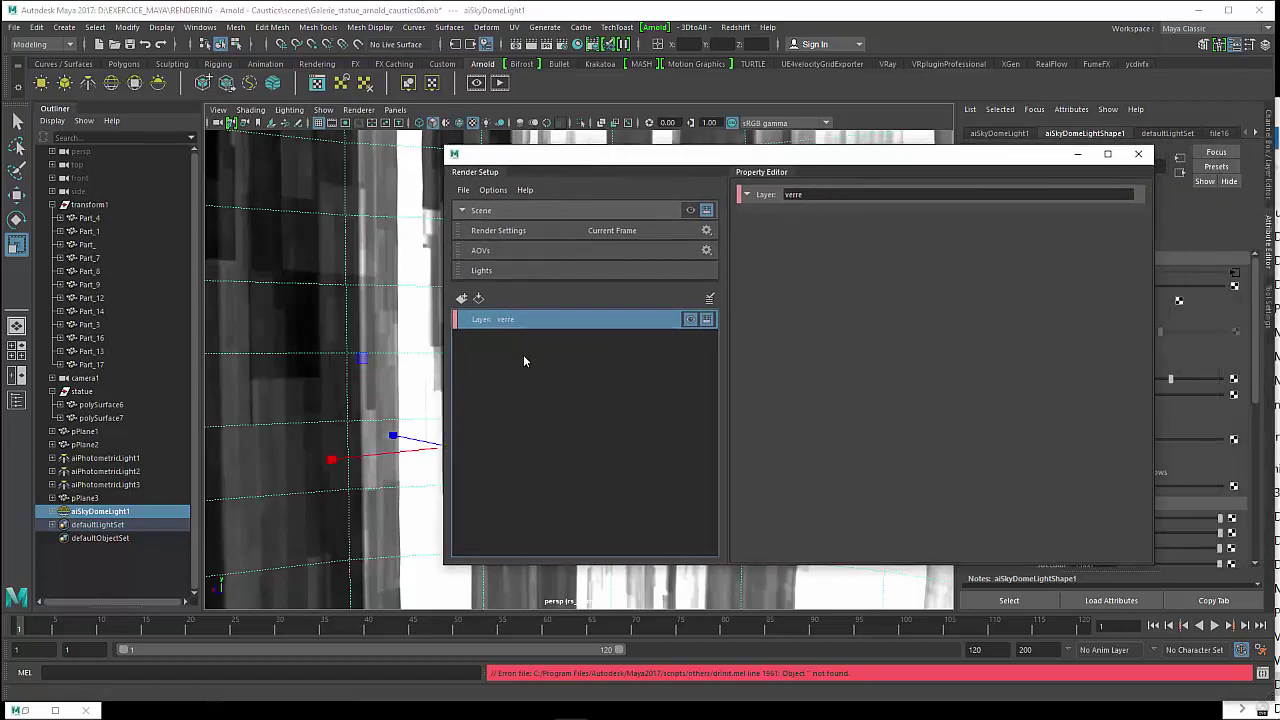
- Add a new collection named 'statue1' to the verre layer
{"action": "right_click", "coordinate": [529, 319]}
{"action": "mouse_move", "coordinate": [590, 326]}
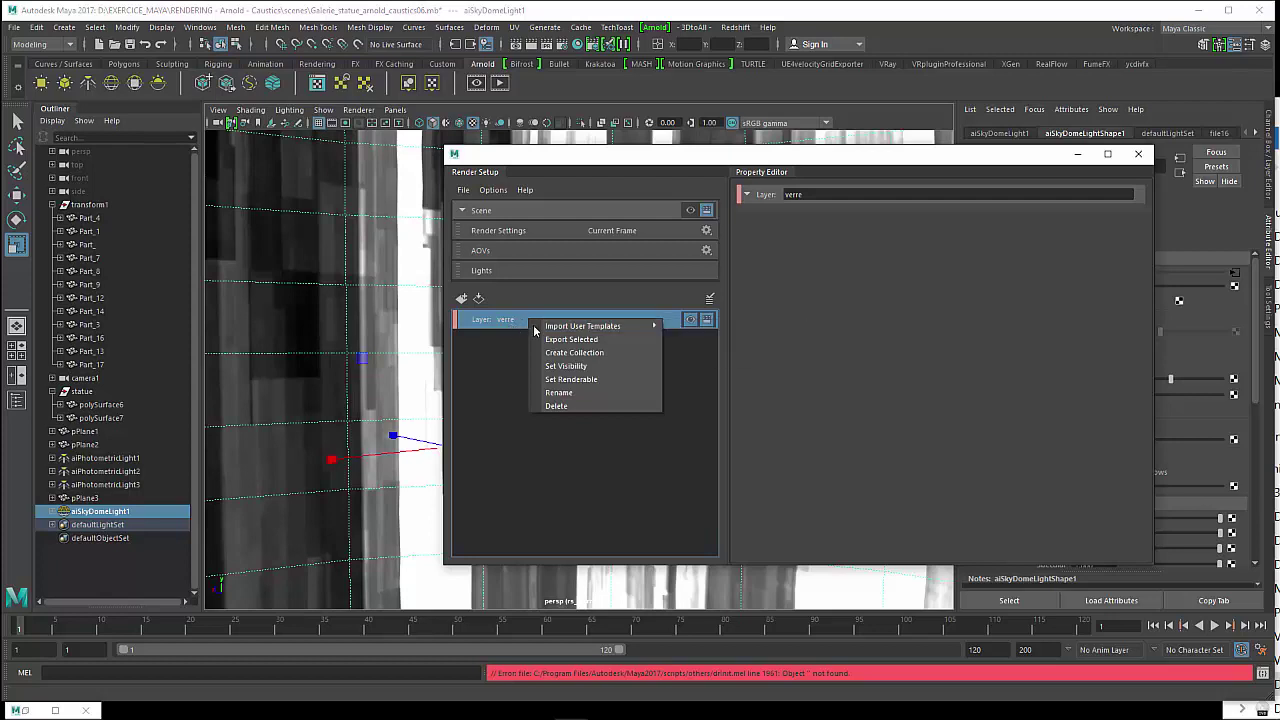
{"action": "left_click", "coordinate": [549, 353]}
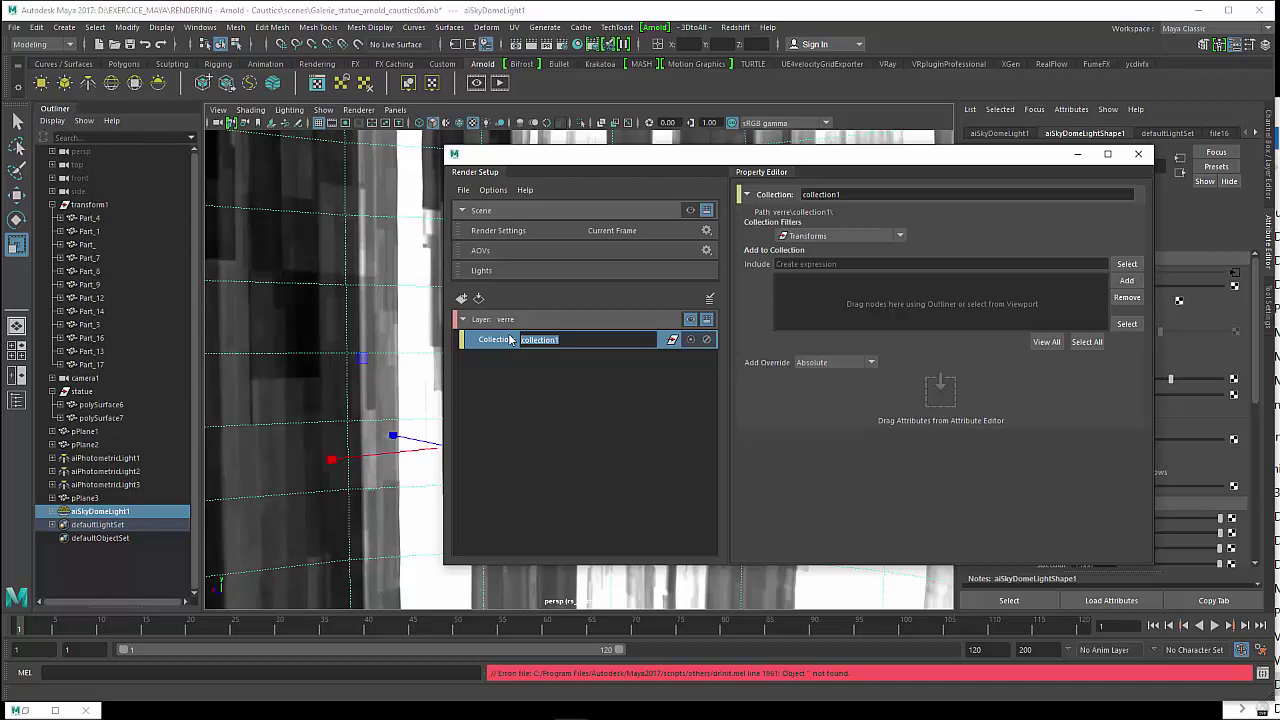
{"action": "type", "text": "me"}
{"action": "key", "text": "BackSpace"}
{"action": "key", "text": "BackSpace"}
{"action": "key", "text": "BackSpace"}
{"action": "key", "text": "BackSpace"}
{"action": "type", "text": "g"}
{"action": "type", "text": "ta"}
{"action": "type", "text": "tu"}
{"action": "key", "text": "Return"}
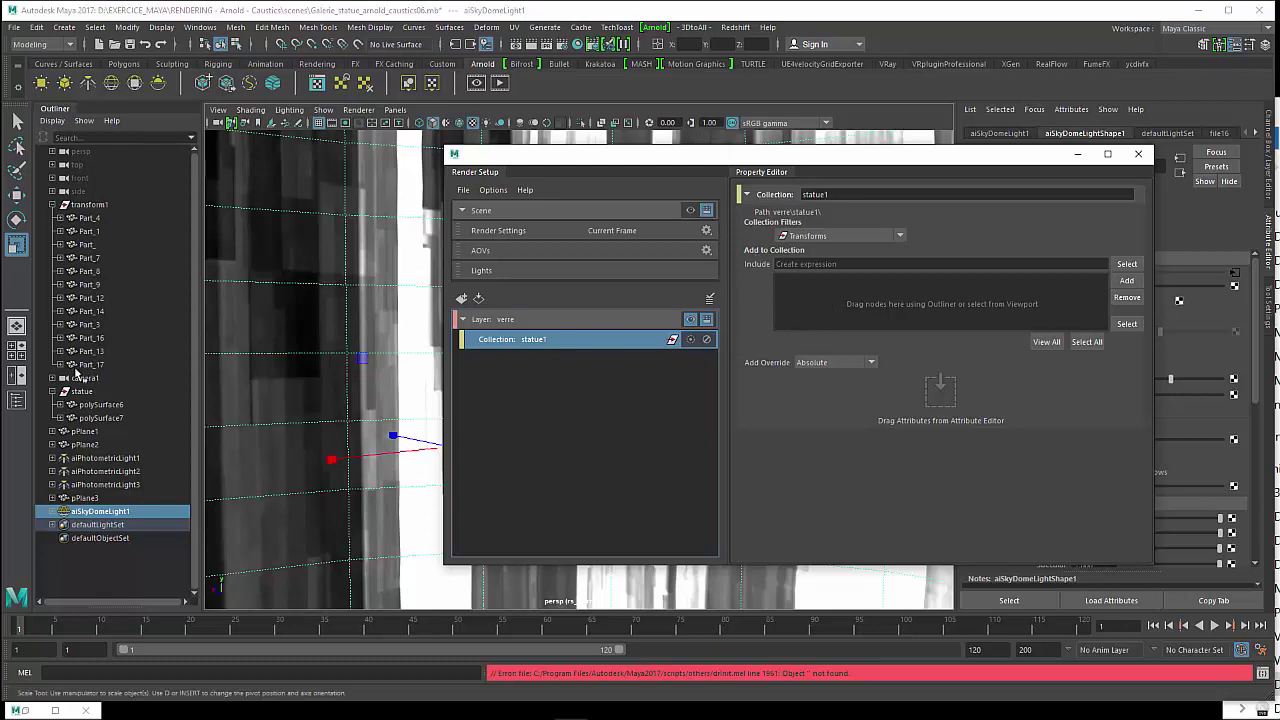
- Include the statue meshes polySurface6 and polySurface7 in the statue1 collection
{"action": "left_click", "coordinate": [94, 405]}
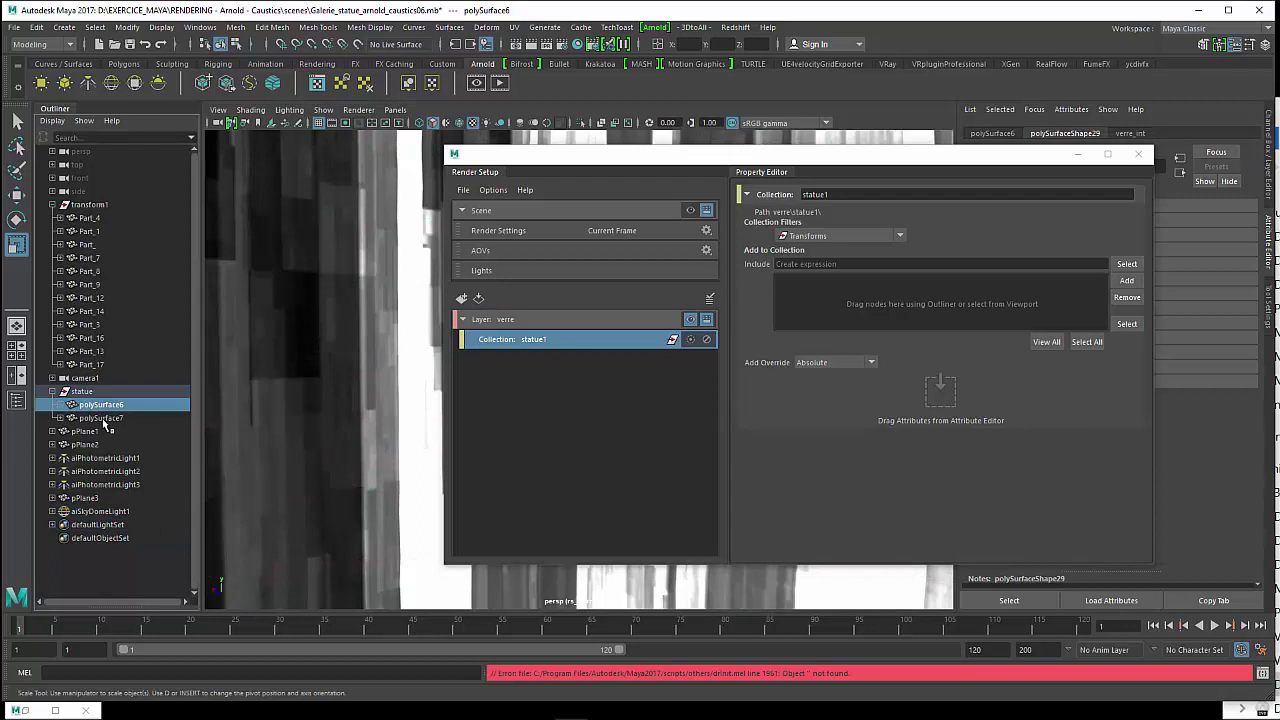
{"action": "left_click", "coordinate": [103, 418], "text": "shift"}
{"action": "left_click_drag", "start_coordinate": [108, 407], "coordinate": [578, 380]}
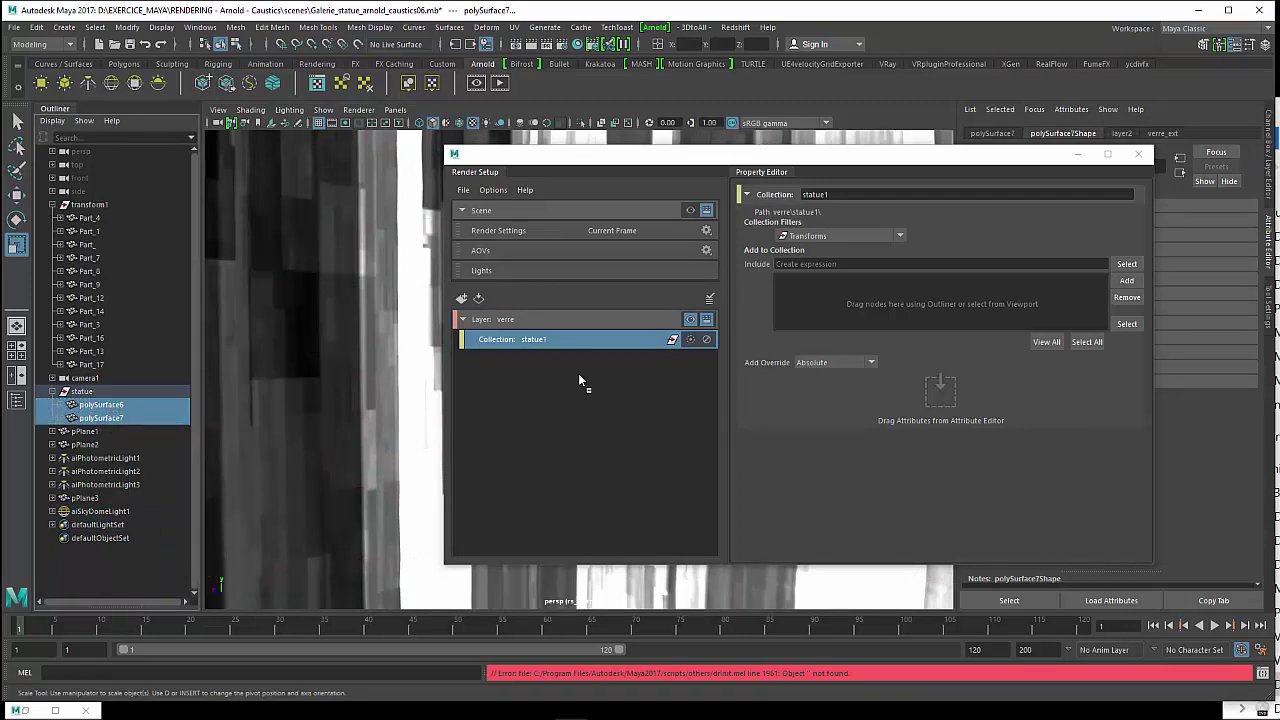
{"action": "left_click_drag", "start_coordinate": [811, 288], "coordinate": [811, 288]}
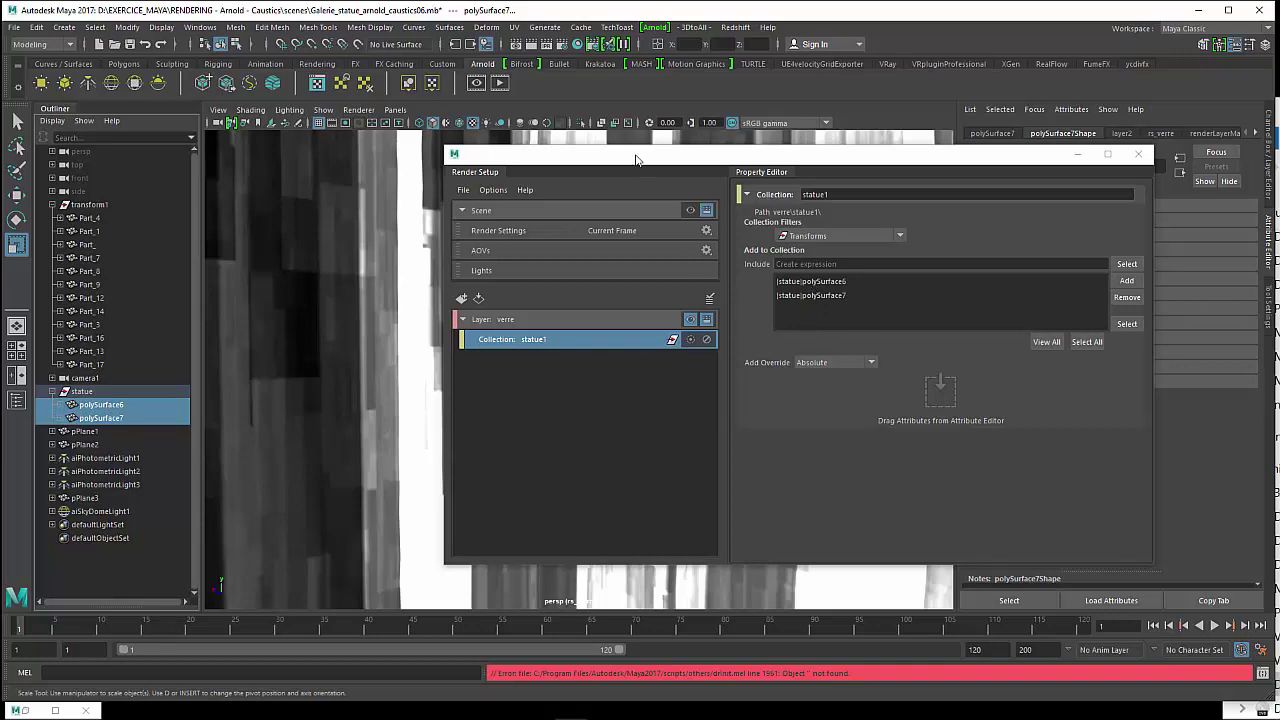
{"action": "left_click_drag", "start_coordinate": [636, 158], "coordinate": [896, 161]}
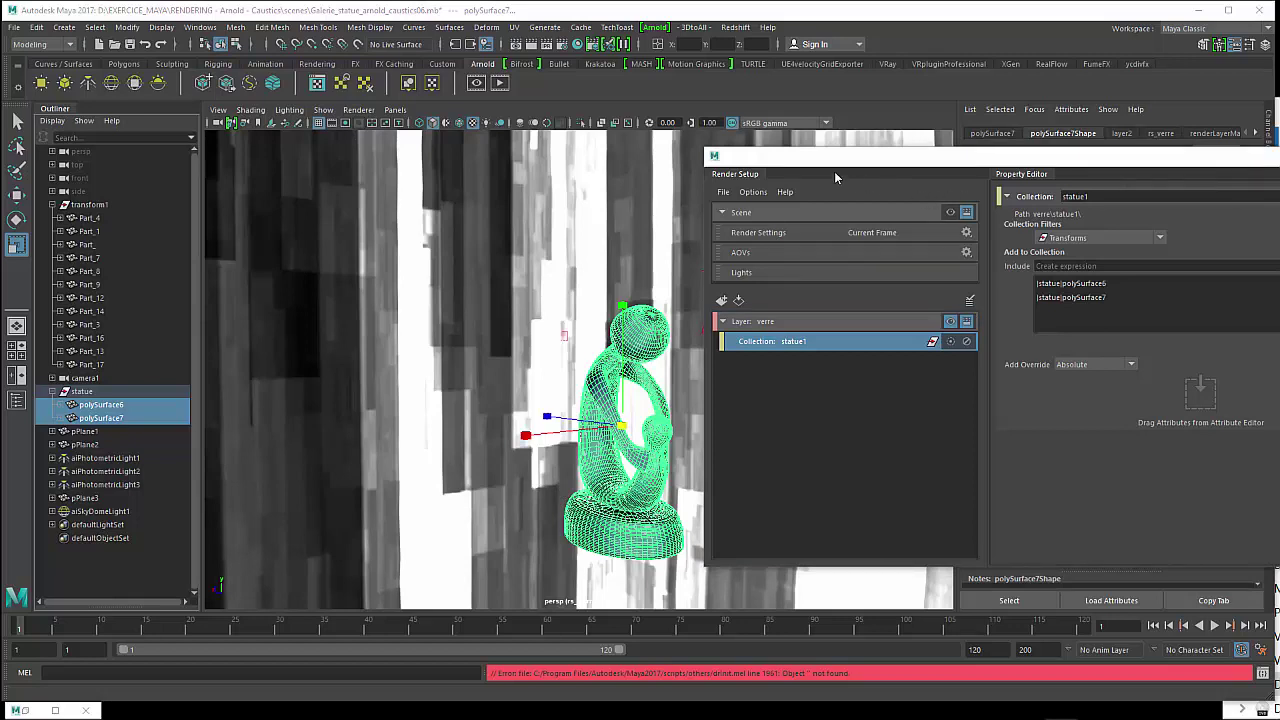
- Open Arnold RenderView and display the transmission_indirect, then specular_indirect AOVs
{"action": "left_click", "coordinate": [658, 30]}
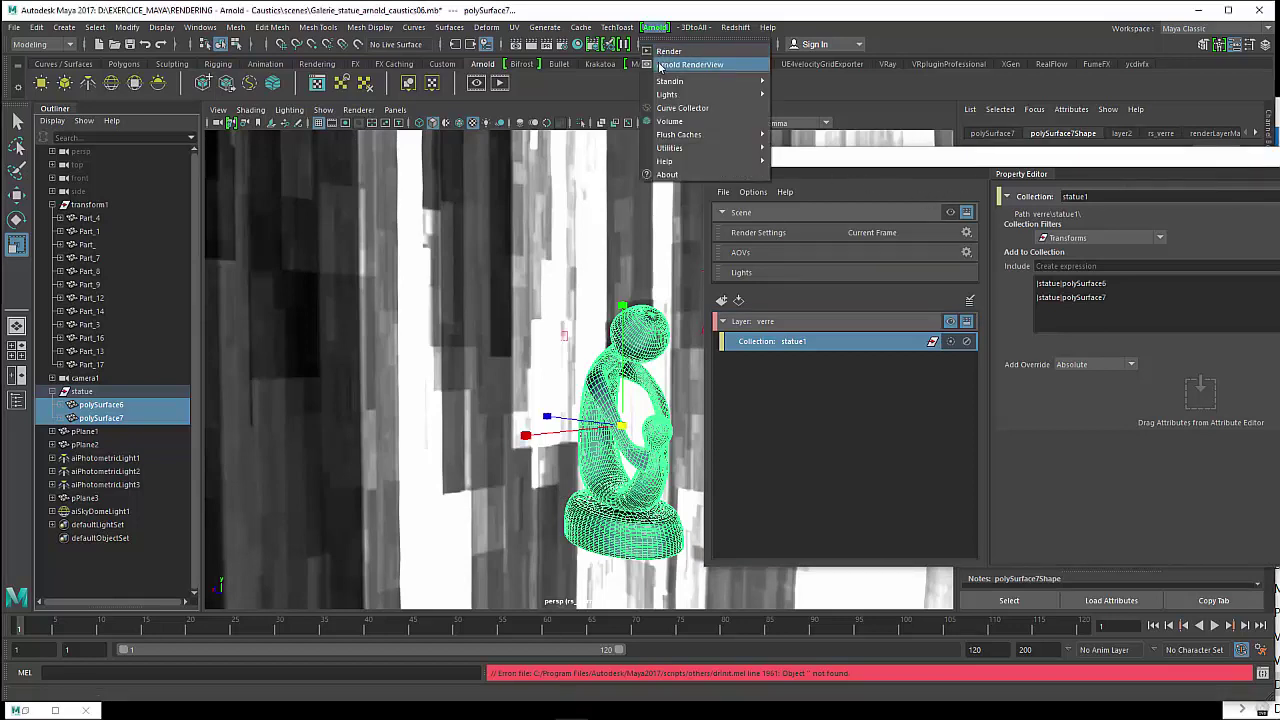
{"action": "left_click", "coordinate": [828, 15]}
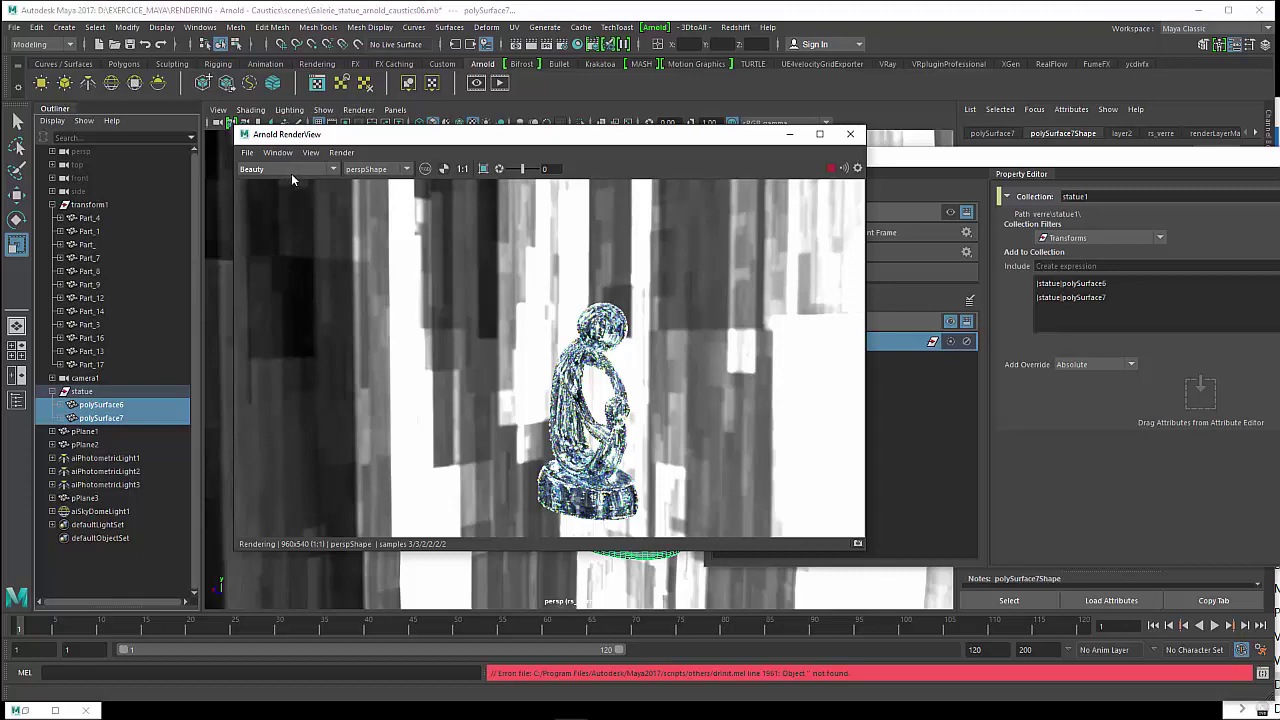
{"action": "left_click", "coordinate": [291, 174]}
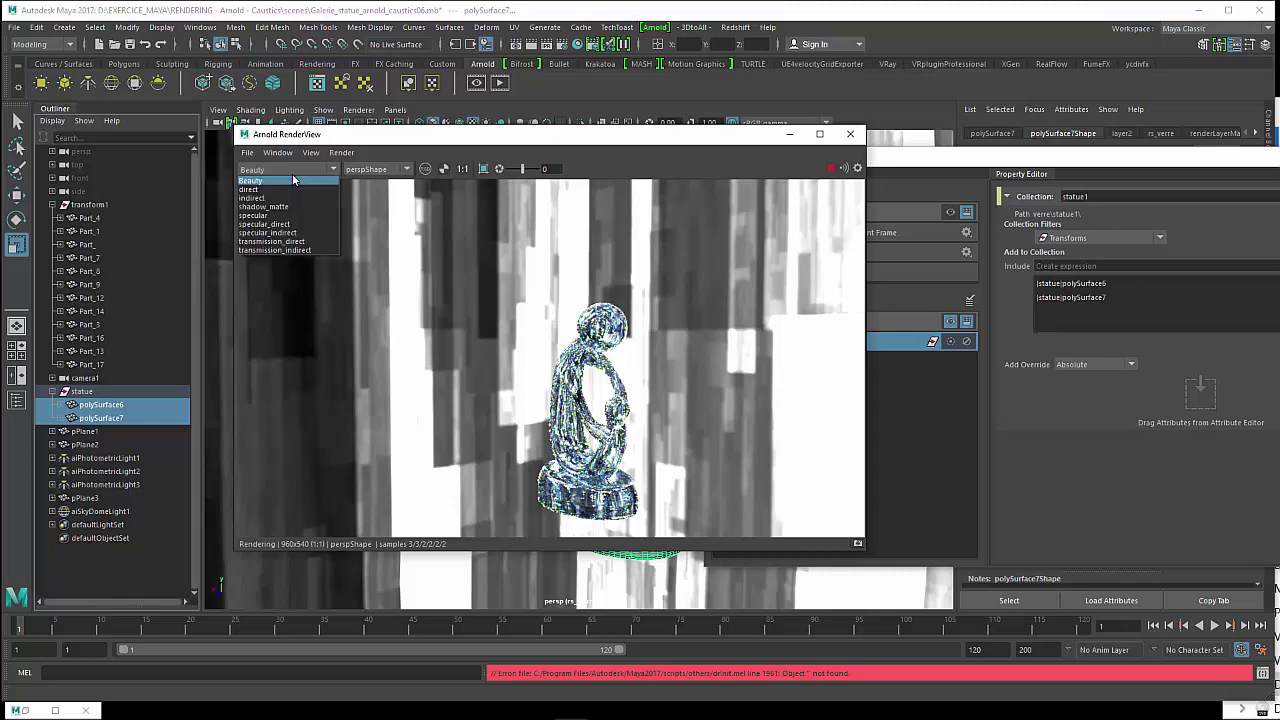
{"action": "left_click", "coordinate": [289, 250]}
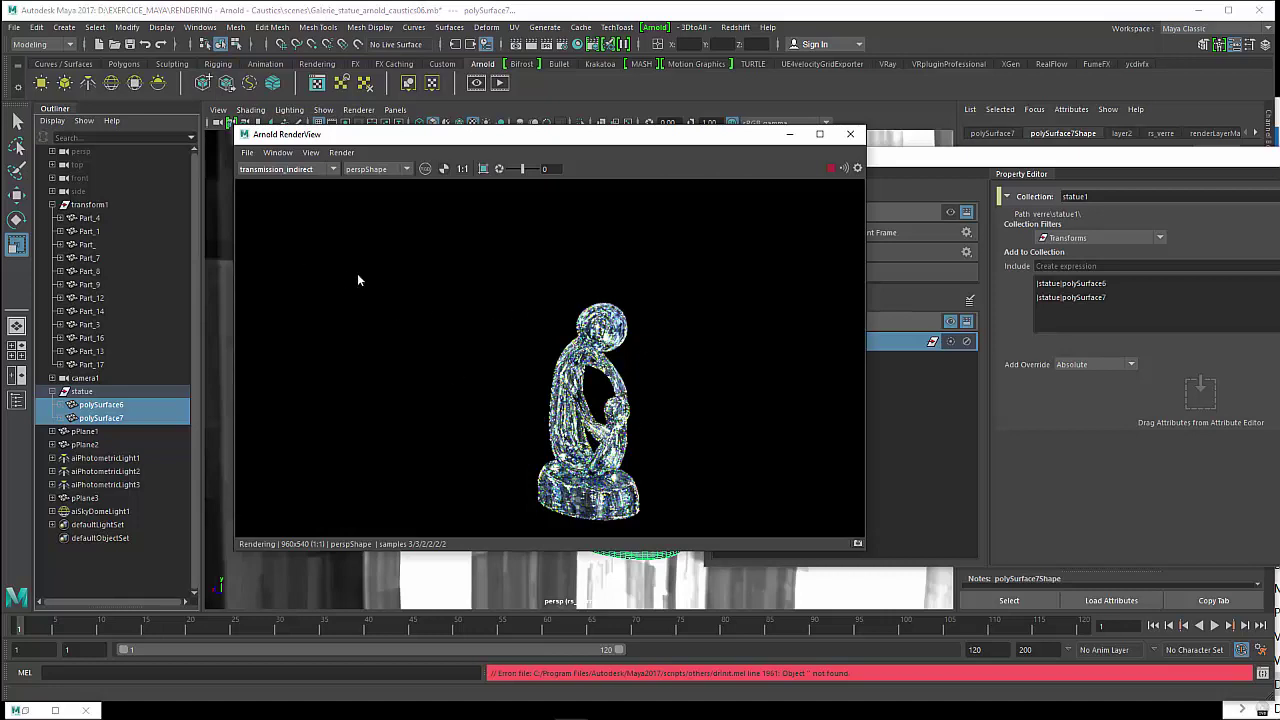
{"action": "left_click", "coordinate": [288, 172]}
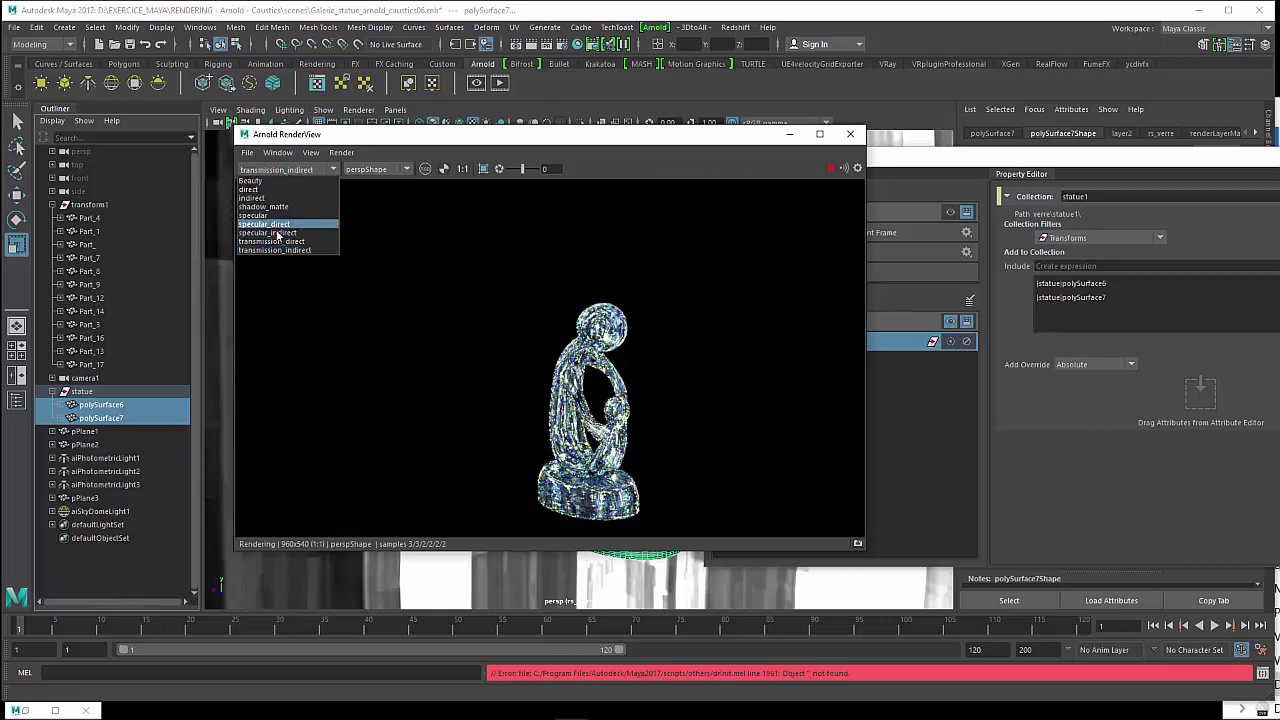
{"action": "left_click", "coordinate": [279, 233]}
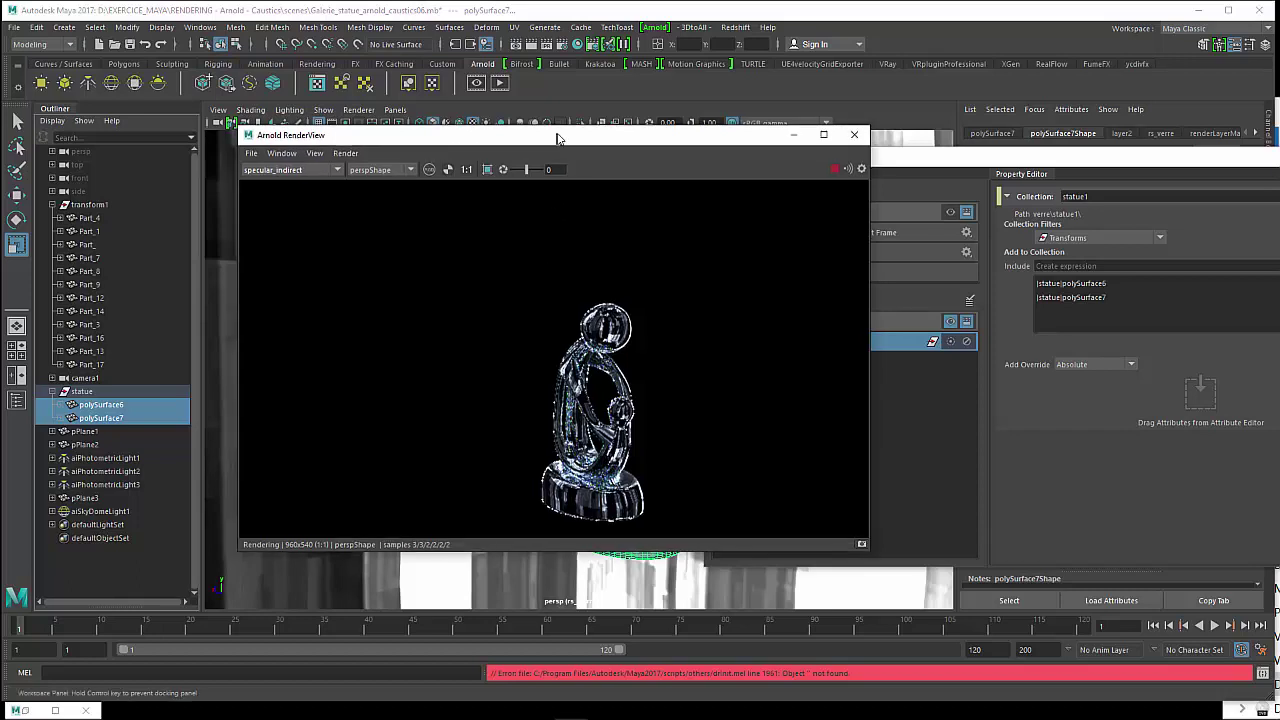
{"action": "left_click_drag", "start_coordinate": [549, 151], "coordinate": [587, 170]}
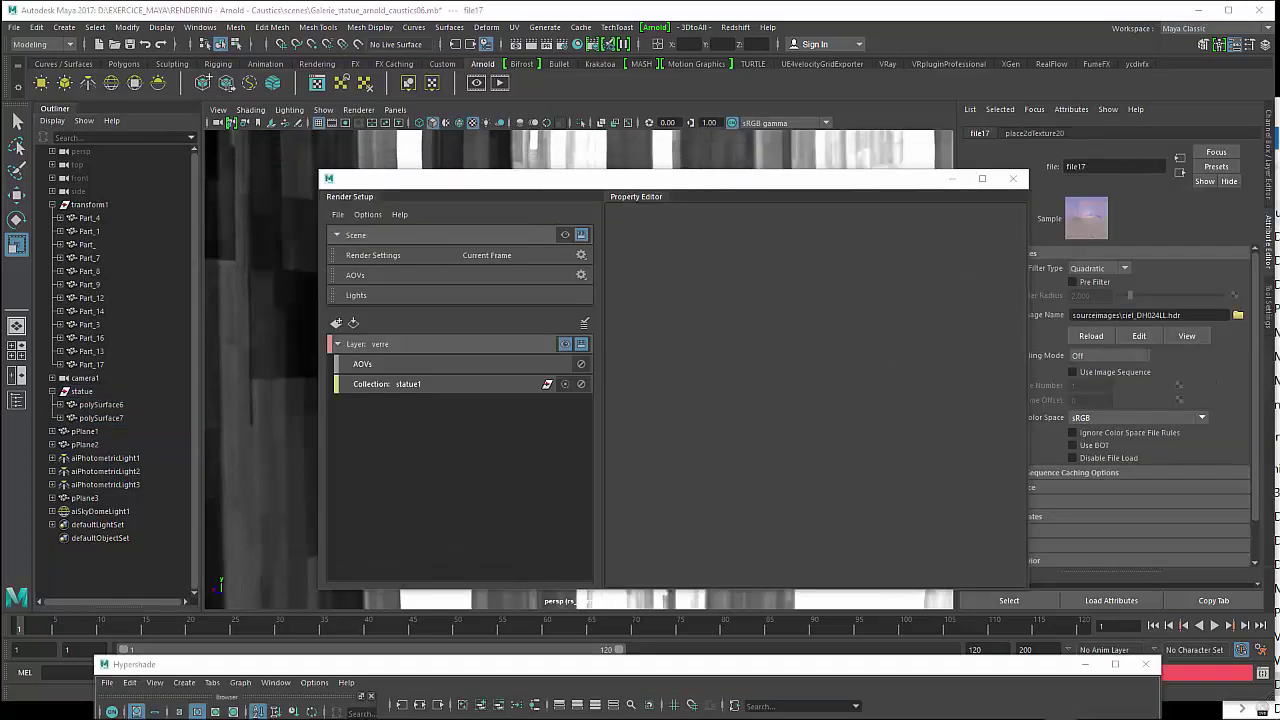
- Select aiSkyDomeLight1 and bring up the override options for its Color attribute
{"action": "mouse_move", "coordinate": [617, 186]}
{"action": "left_mouse_down"}
{"action": "mouse_move", "coordinate": [712, 187]}
{"action": "mouse_move", "coordinate": [603, 194]}
{"action": "left_mouse_up"}
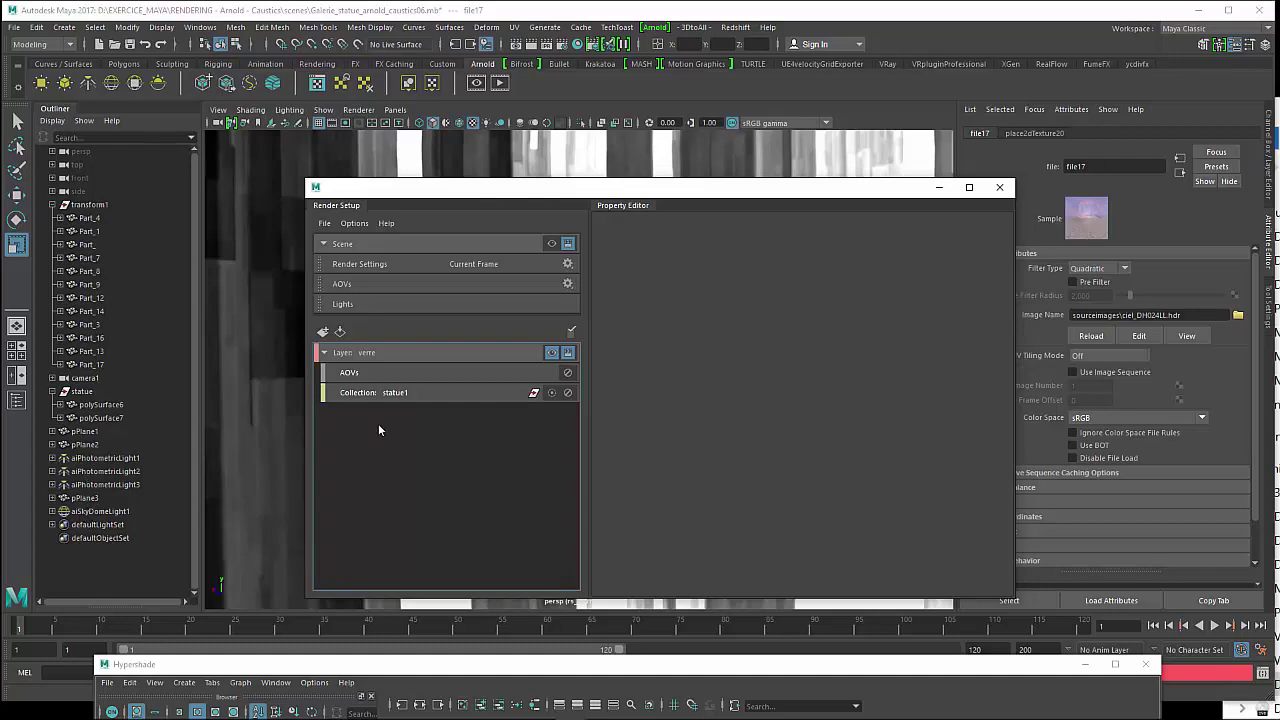
{"action": "left_click", "coordinate": [105, 511]}
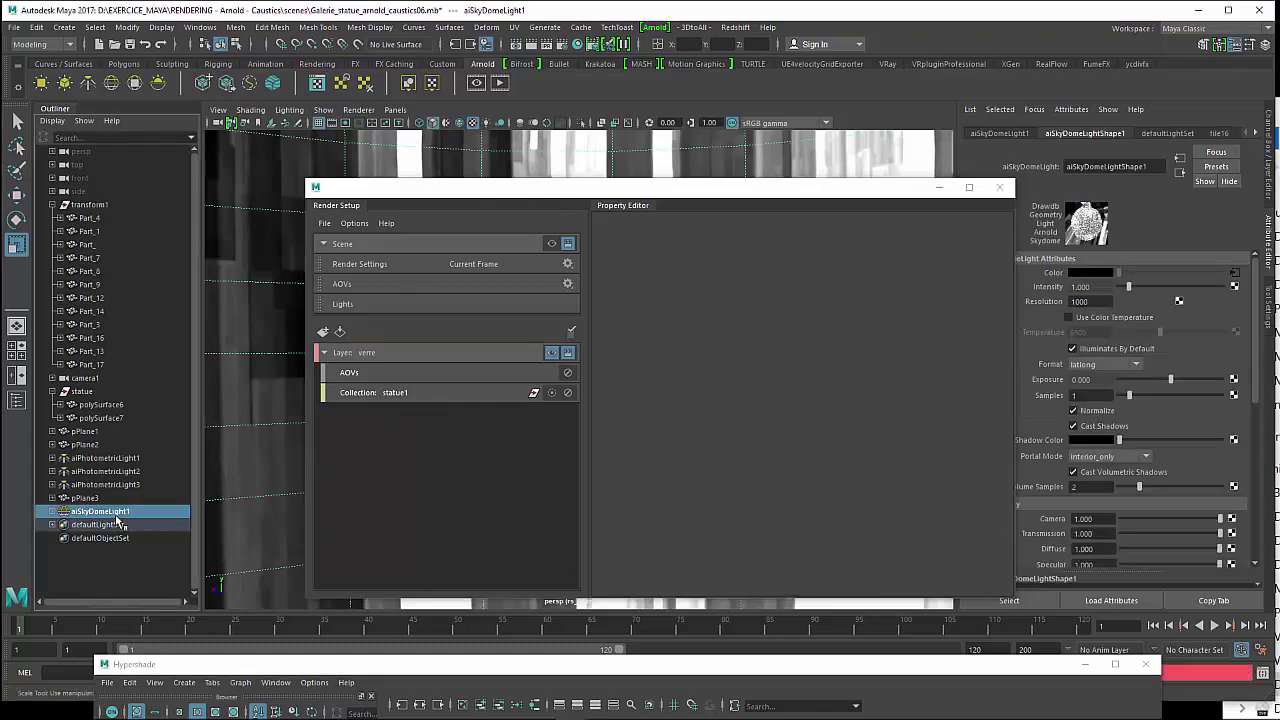
{"action": "left_click_drag", "start_coordinate": [666, 193], "coordinate": [583, 171]}
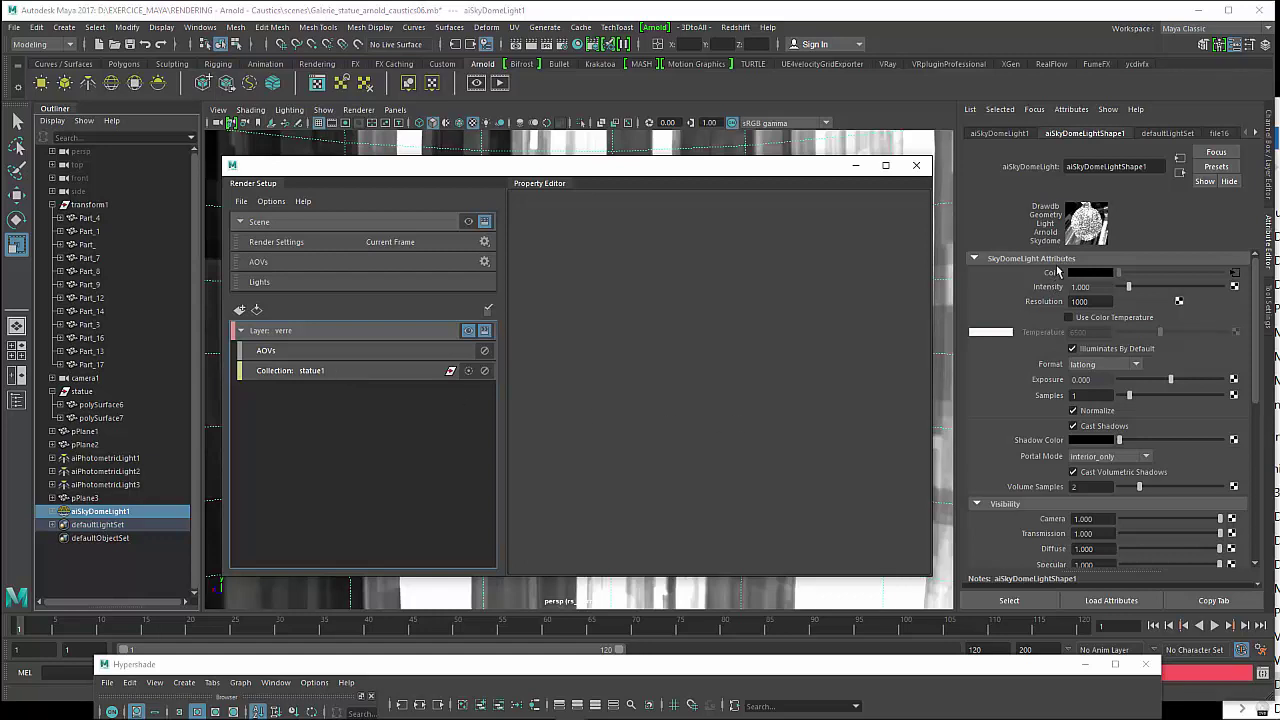
{"action": "left_click", "coordinate": [135, 514]}
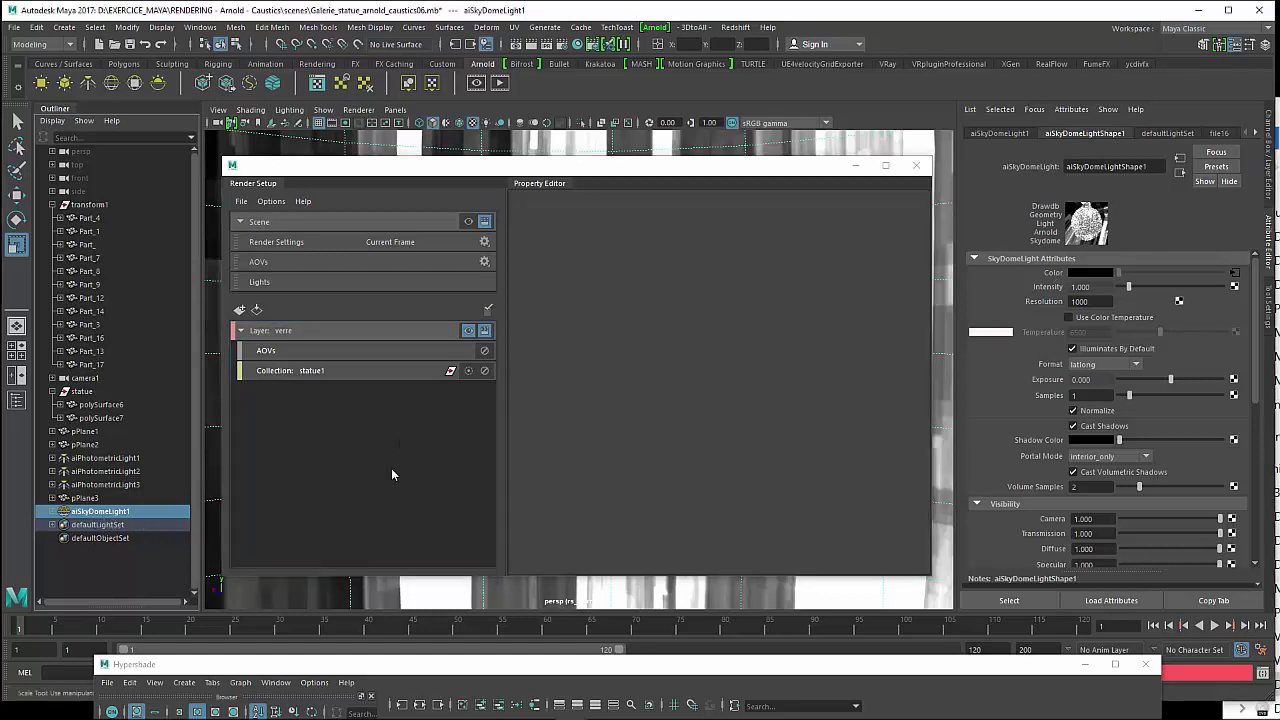
{"action": "right_click", "coordinate": [1058, 277]}
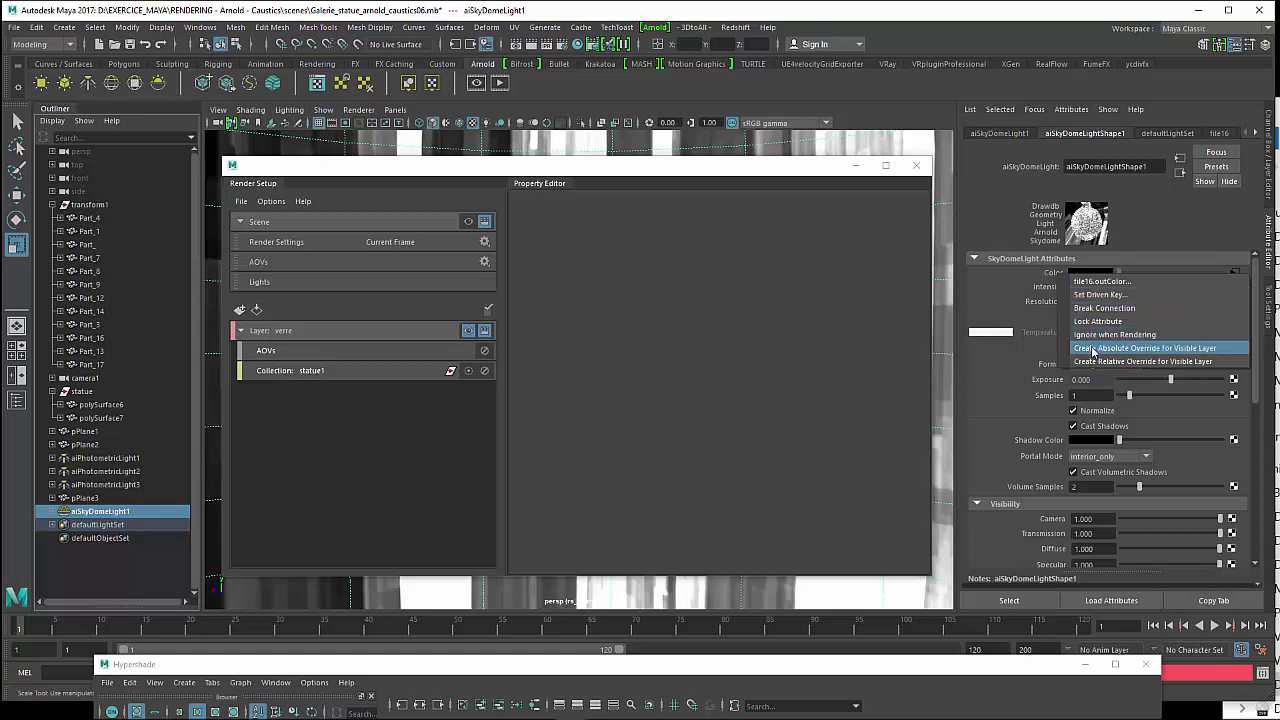
- Create an absolute sky dome Color override in the verre layer, then make verre the visible layer
{"action": "left_click", "coordinate": [294, 337]}
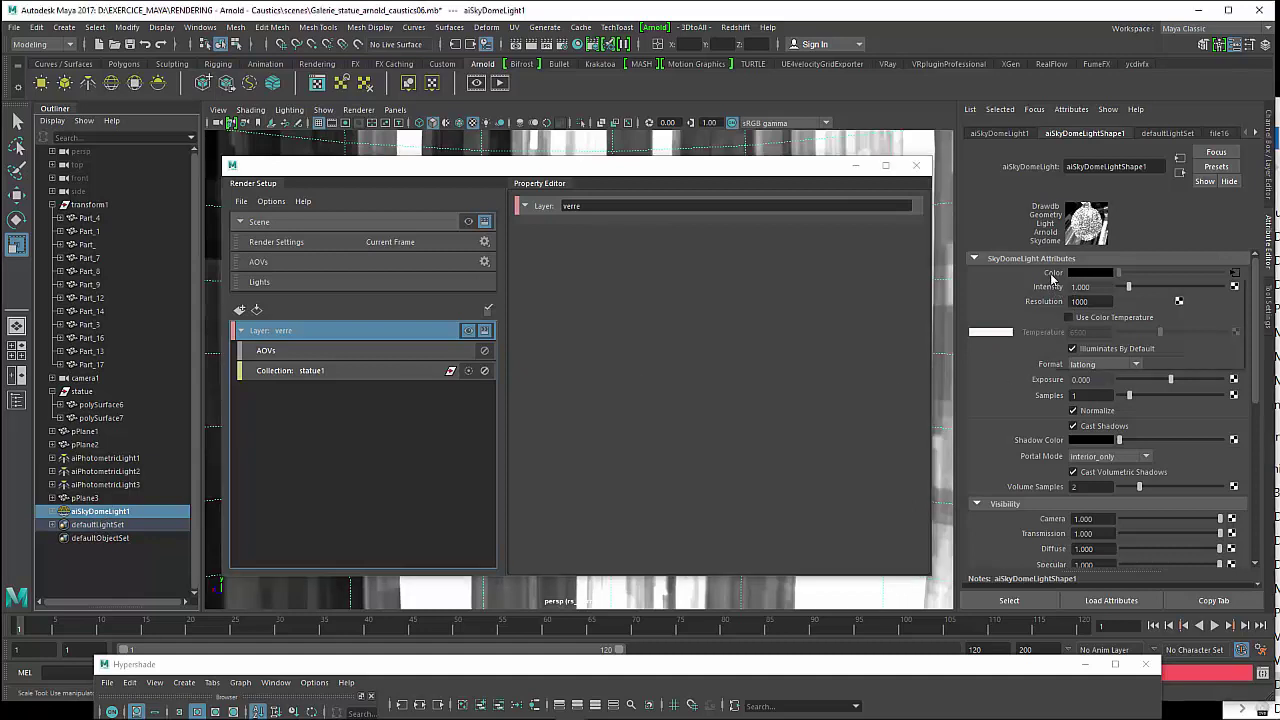
{"action": "right_click", "coordinate": [1058, 279]}
{"action": "left_click", "coordinate": [1089, 350]}
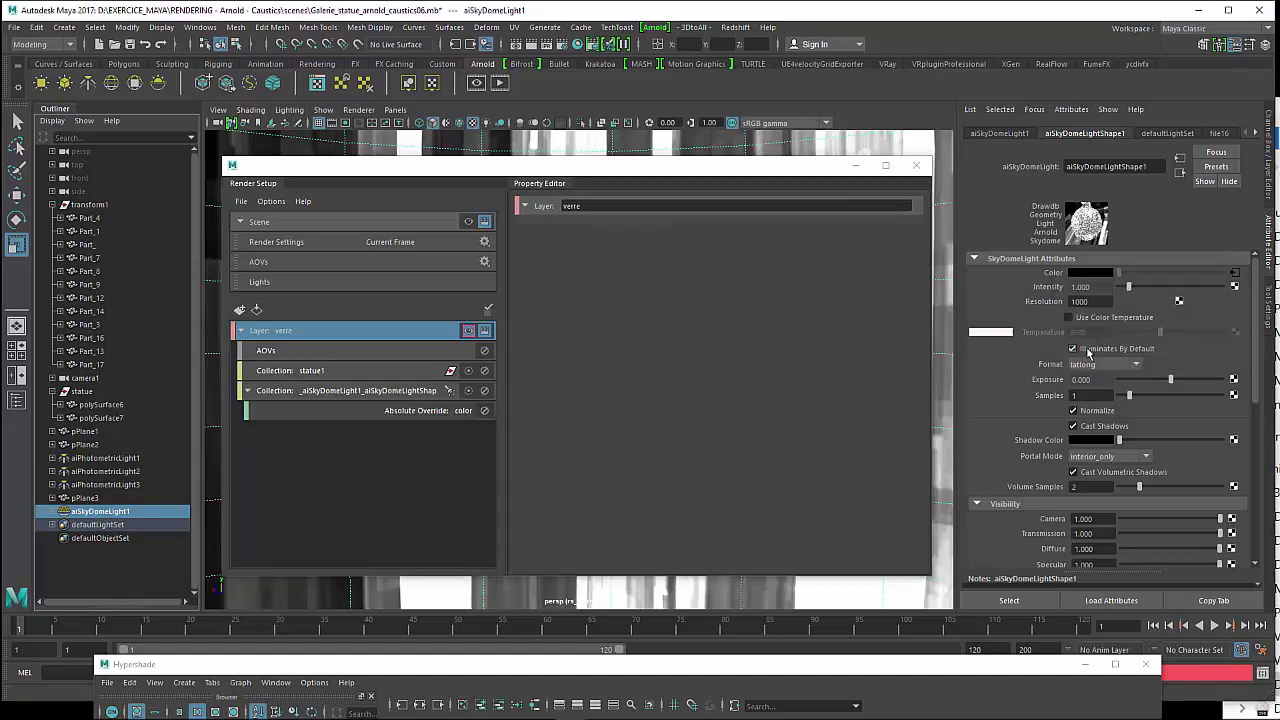
{"action": "left_click", "coordinate": [298, 395]}
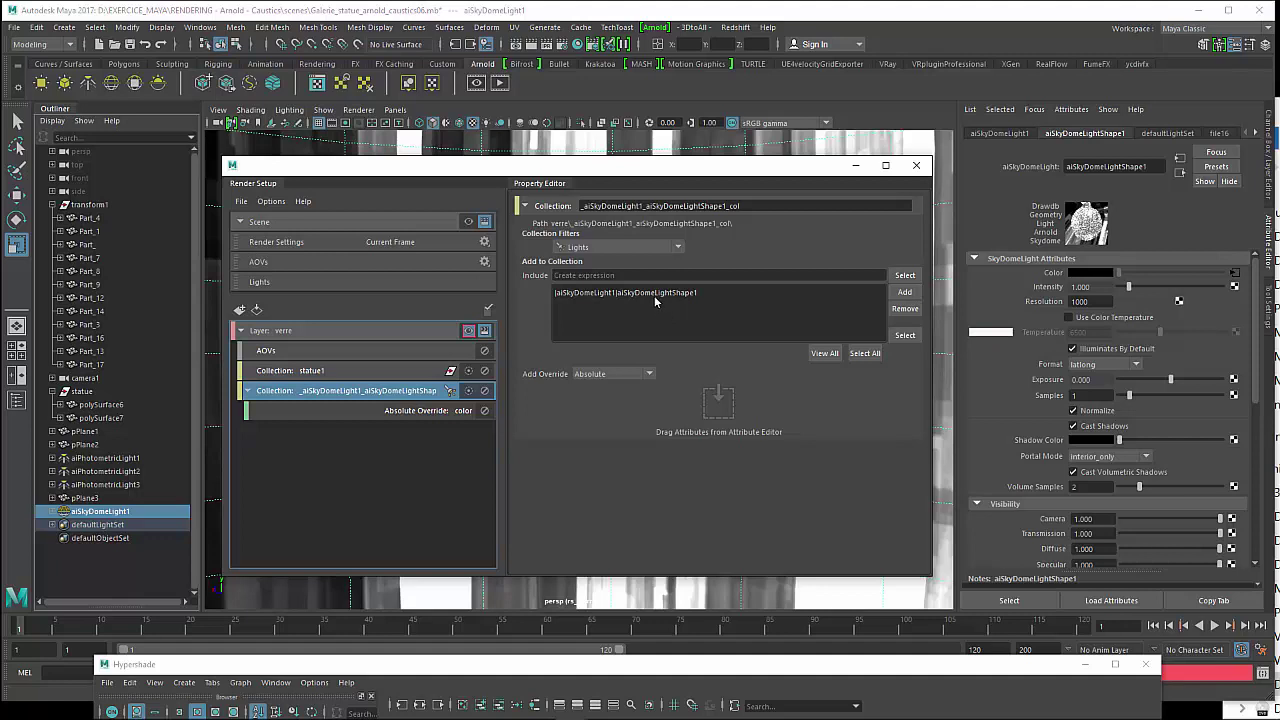
{"action": "left_click", "coordinate": [403, 416]}
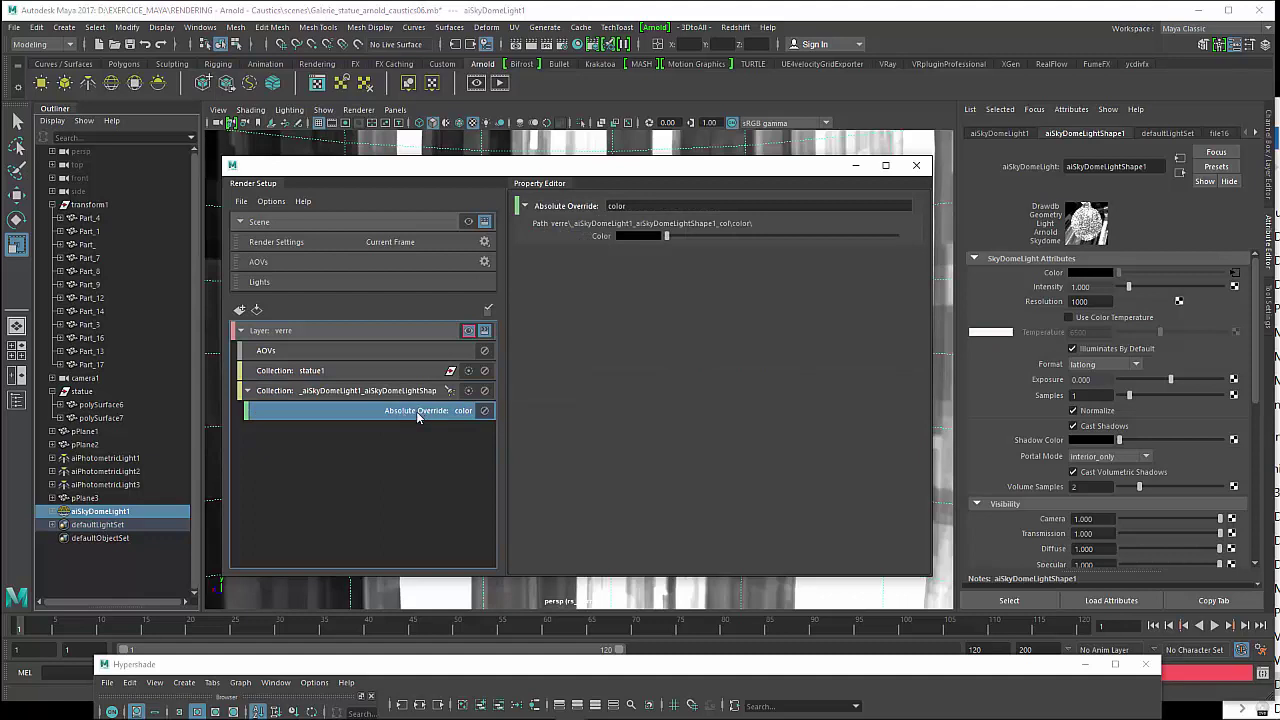
{"action": "left_click", "coordinate": [468, 330]}
- Connect the file17 texture to the sky dome colour override, then move Hypershade and Render Setup aside
{"action": "mouse_move", "coordinate": [480, 667]}
{"action": "left_mouse_down"}
{"action": "mouse_move", "coordinate": [1042, 116]}
{"action": "mouse_move", "coordinate": [1077, 129]}
{"action": "left_mouse_up"}
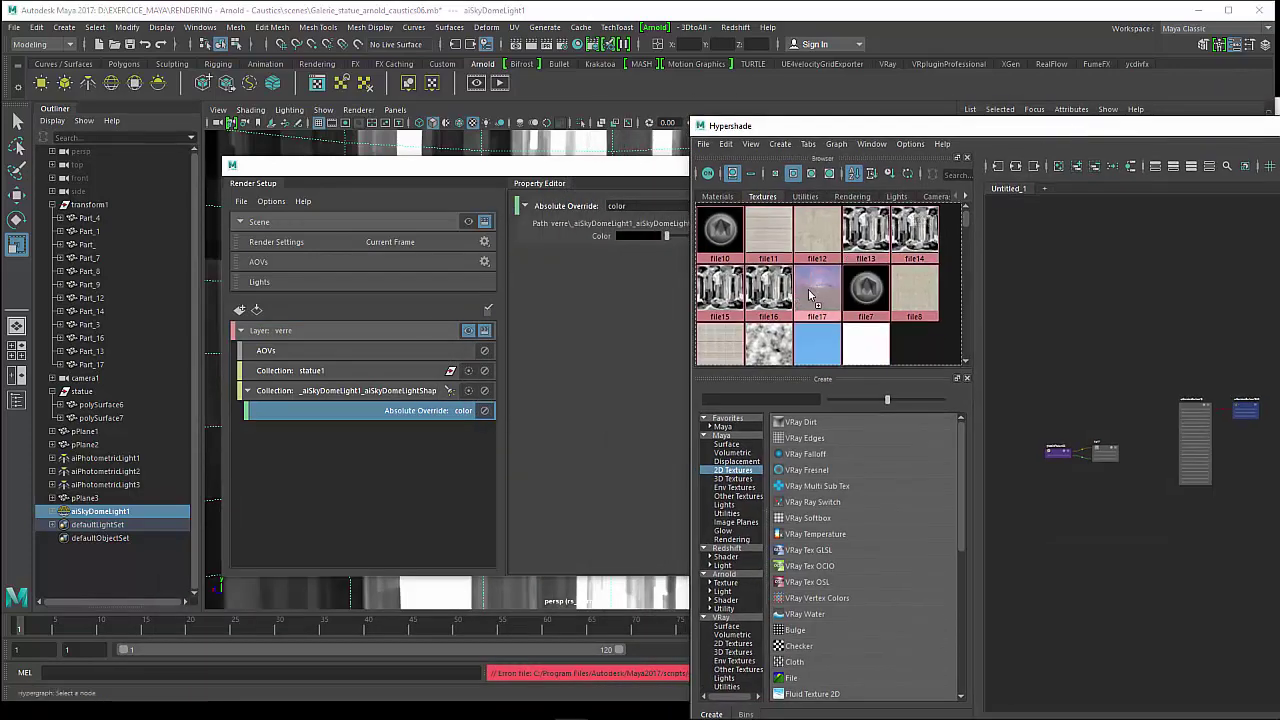
{"action": "middle_click_drag", "start_coordinate": [811, 291], "coordinate": [597, 238]}
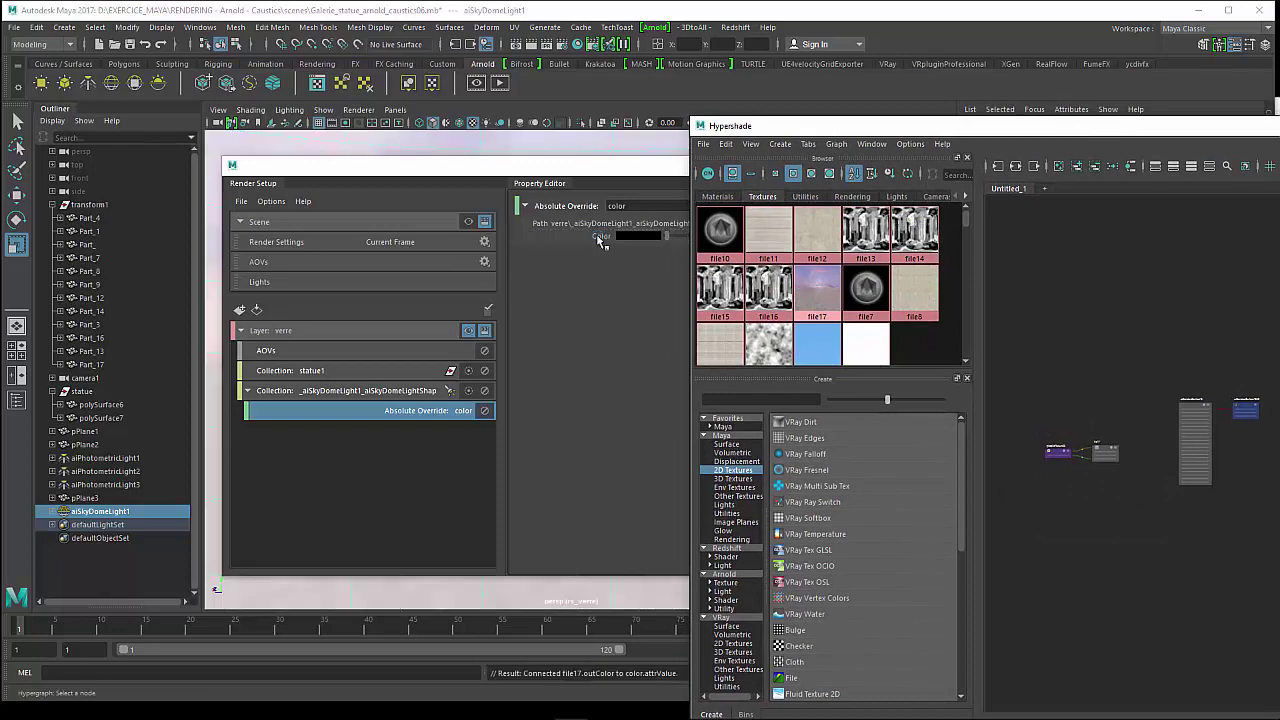
{"action": "left_click_drag", "start_coordinate": [776, 135], "coordinate": [1279, 135]}
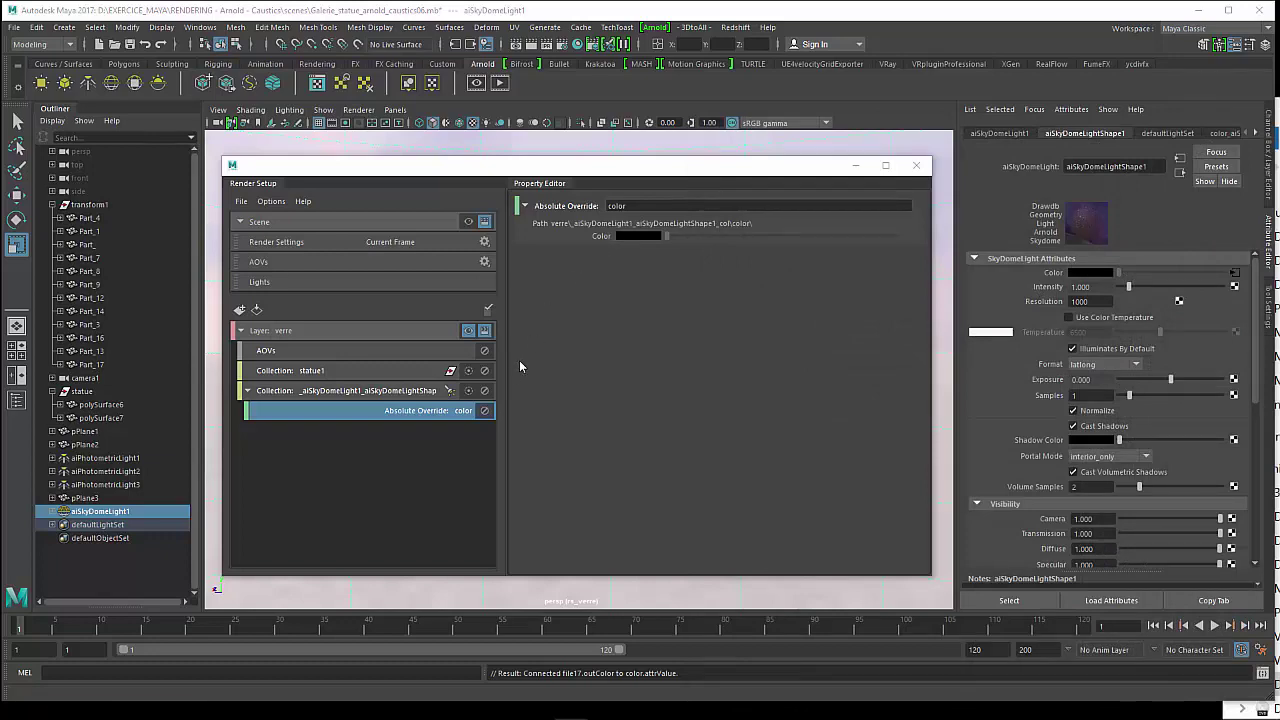
{"action": "mouse_move", "coordinate": [494, 172]}
{"action": "left_mouse_down"}
{"action": "mouse_move", "coordinate": [502, 456]}
{"action": "mouse_move", "coordinate": [485, 159]}
{"action": "left_mouse_up"}
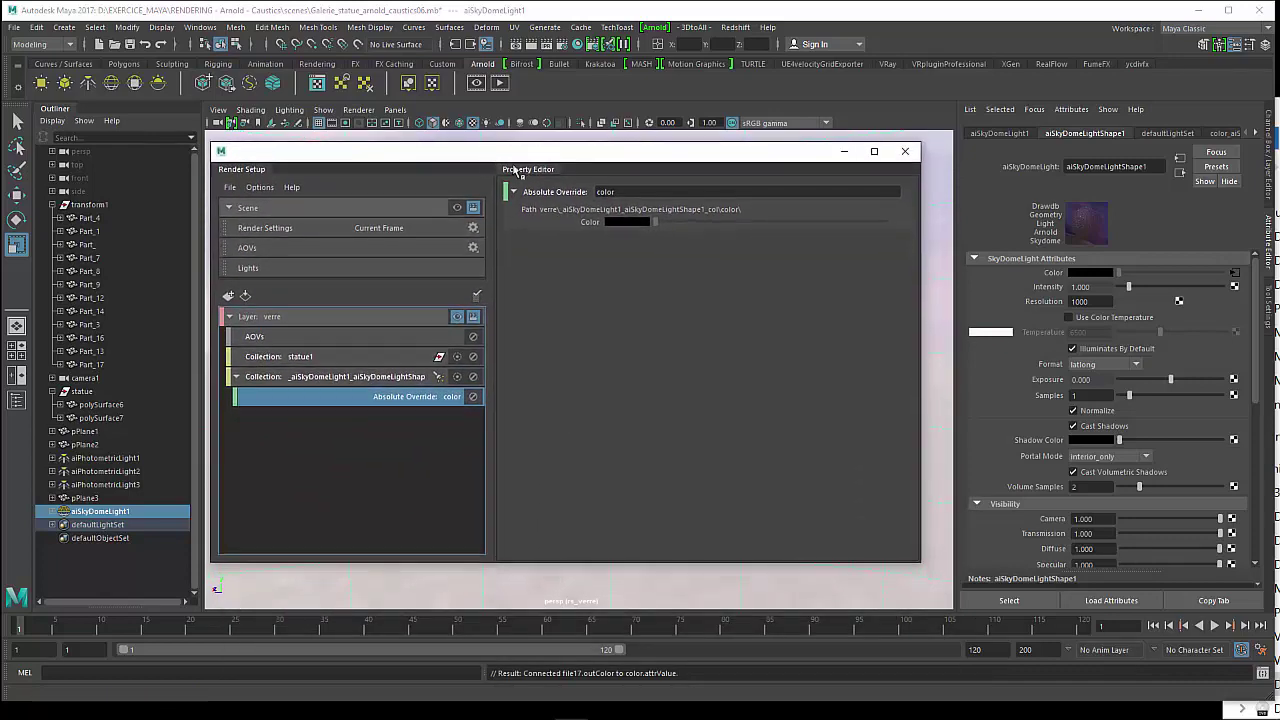
- Open the Arnold RenderView from the Arnold menu and render the statue
{"action": "left_click", "coordinate": [658, 28]}
{"action": "left_click", "coordinate": [662, 66]}
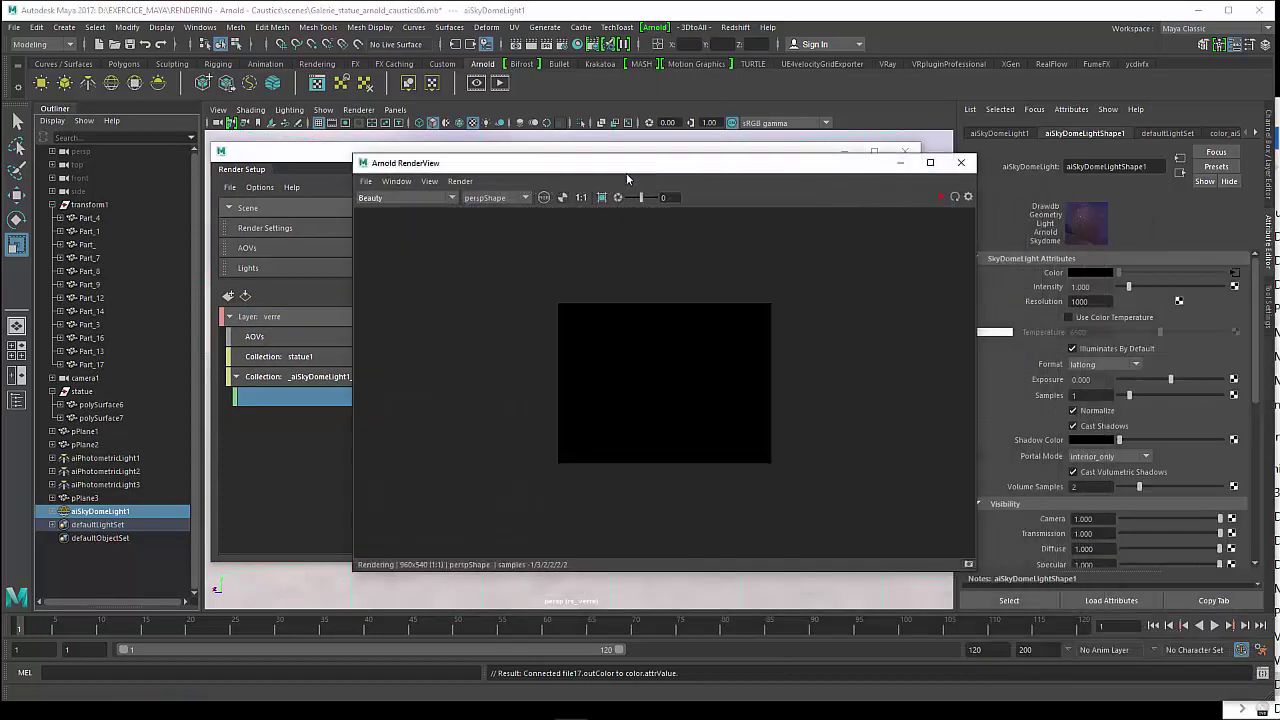
{"action": "left_click", "coordinate": [943, 198]}
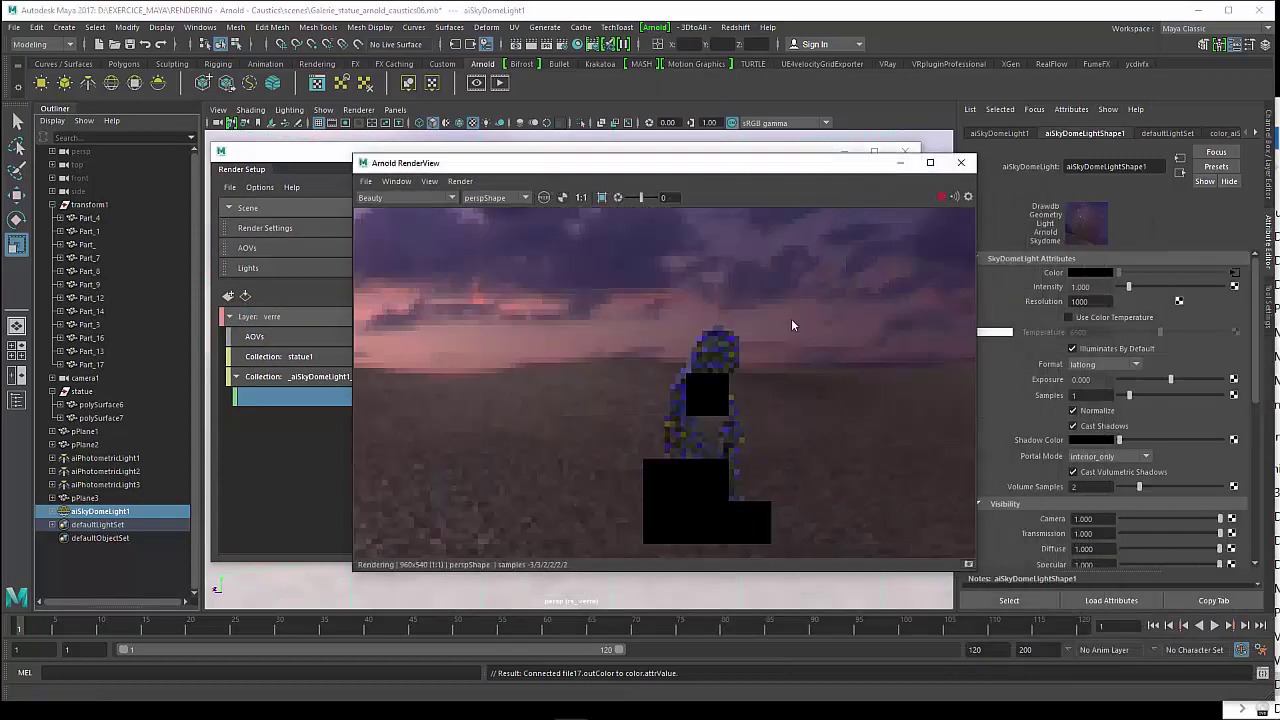
- Switch the RenderView AOV to transmission_indirect, then to specular_indirect
{"action": "left_click", "coordinate": [394, 199]}
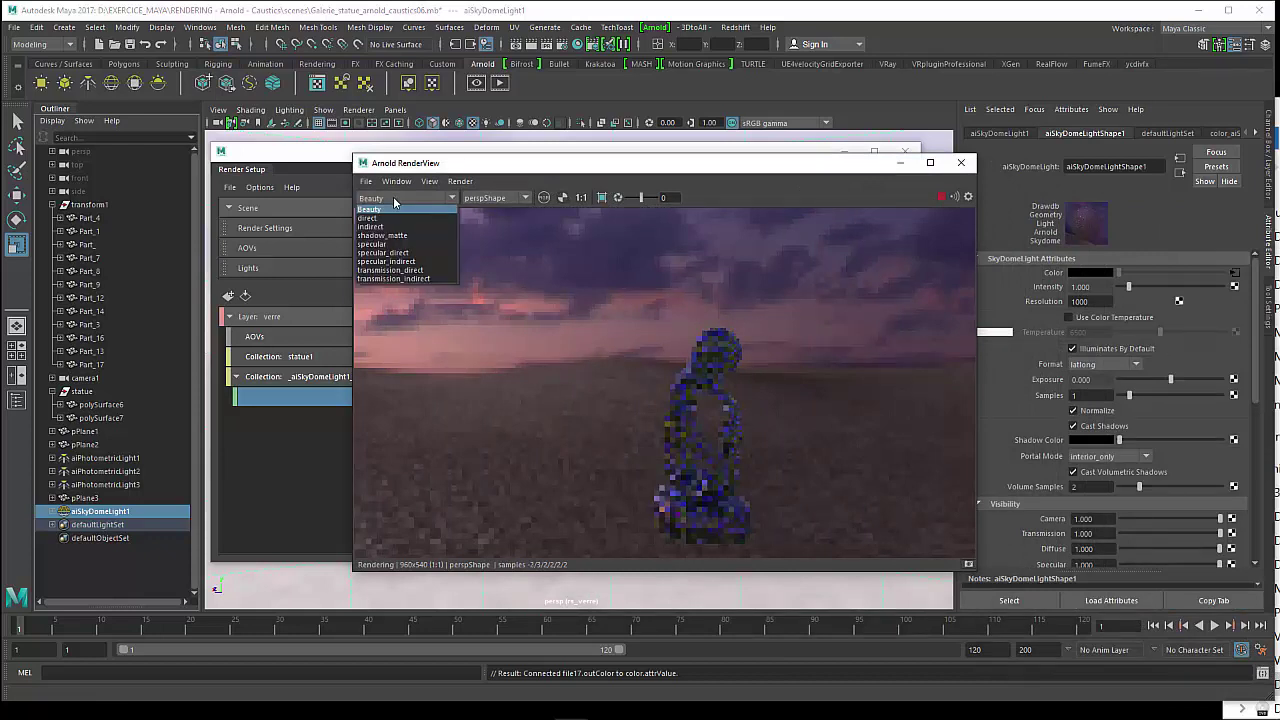
{"action": "left_click", "coordinate": [394, 279]}
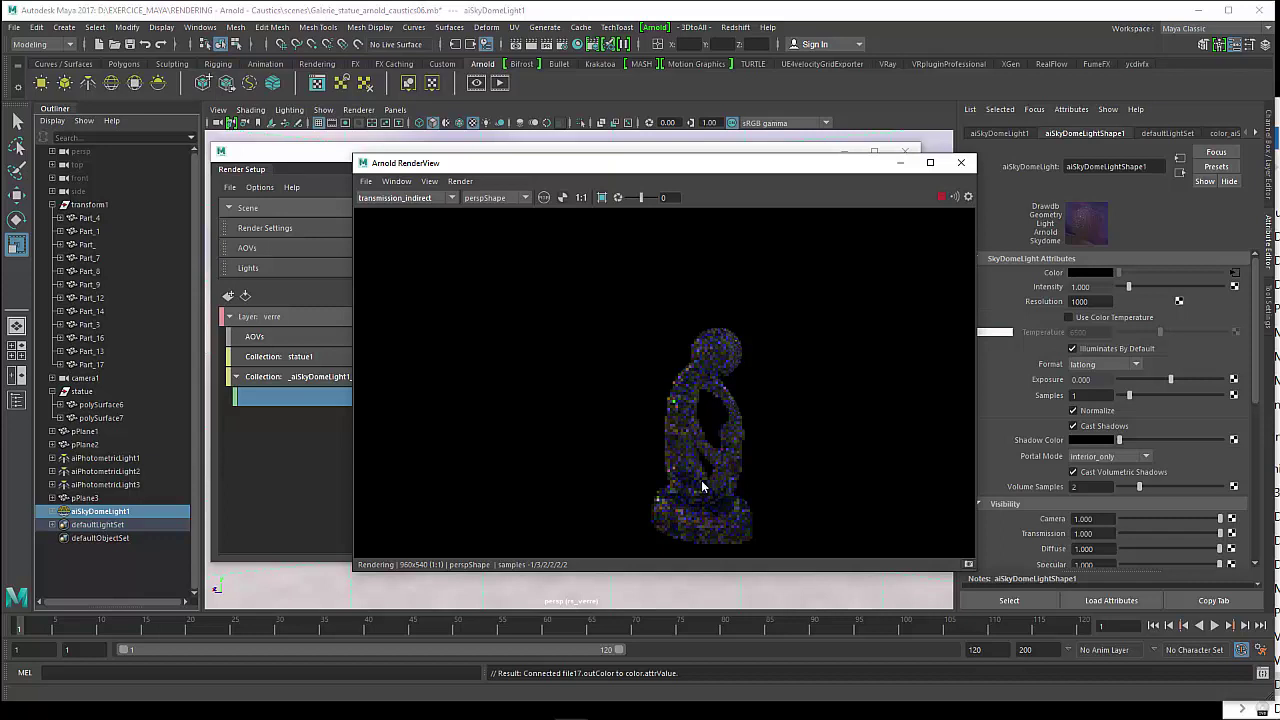
{"action": "left_click", "coordinate": [382, 199]}
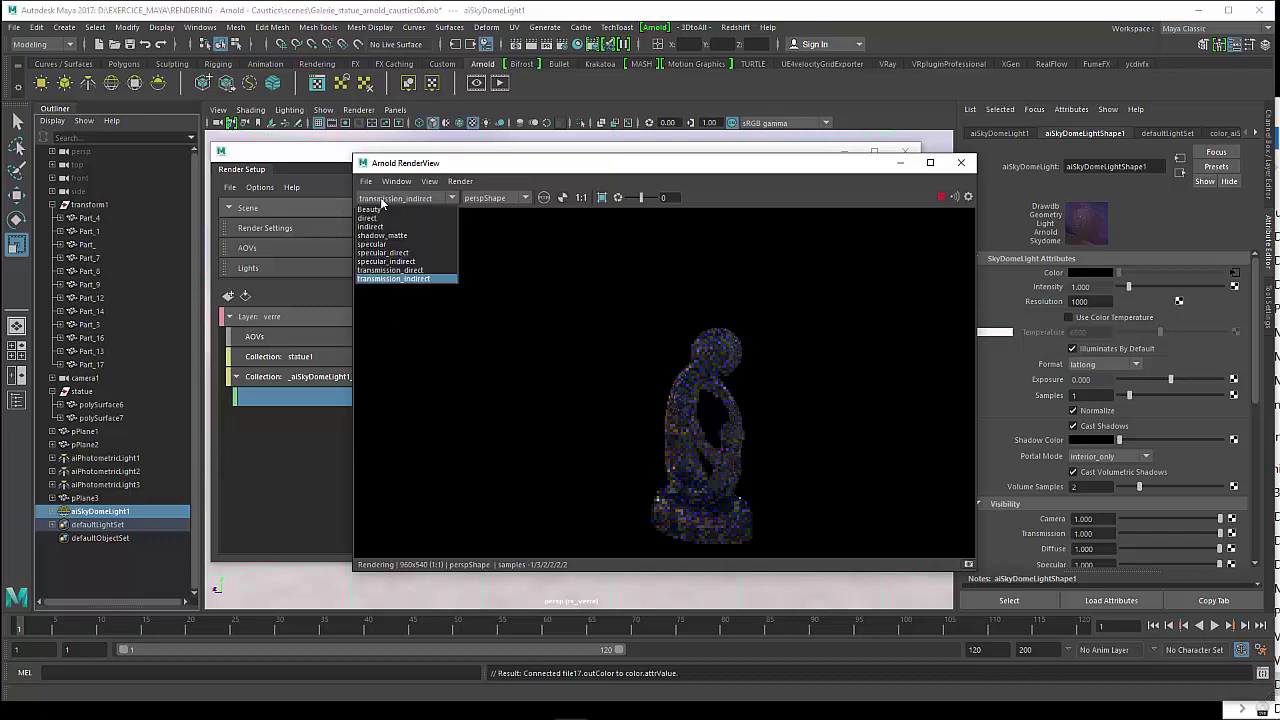
{"action": "left_click", "coordinate": [388, 261]}
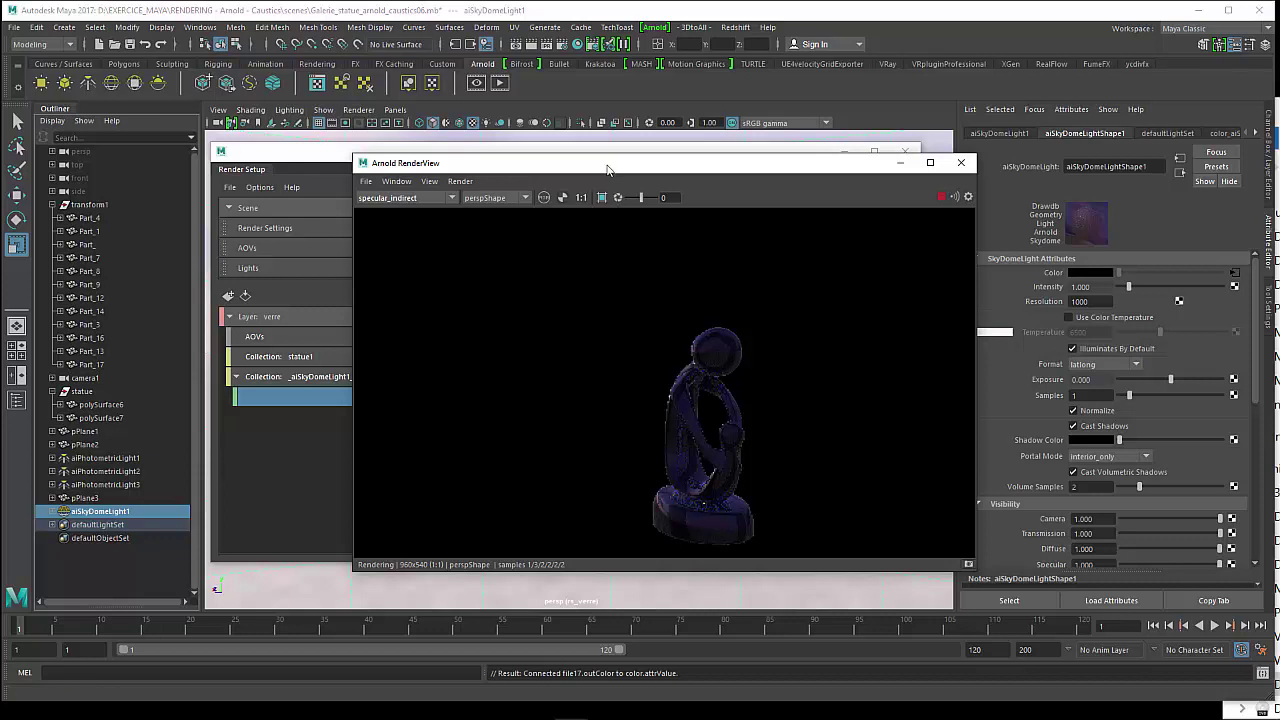
{"action": "left_click_drag", "start_coordinate": [607, 170], "coordinate": [692, 140]}
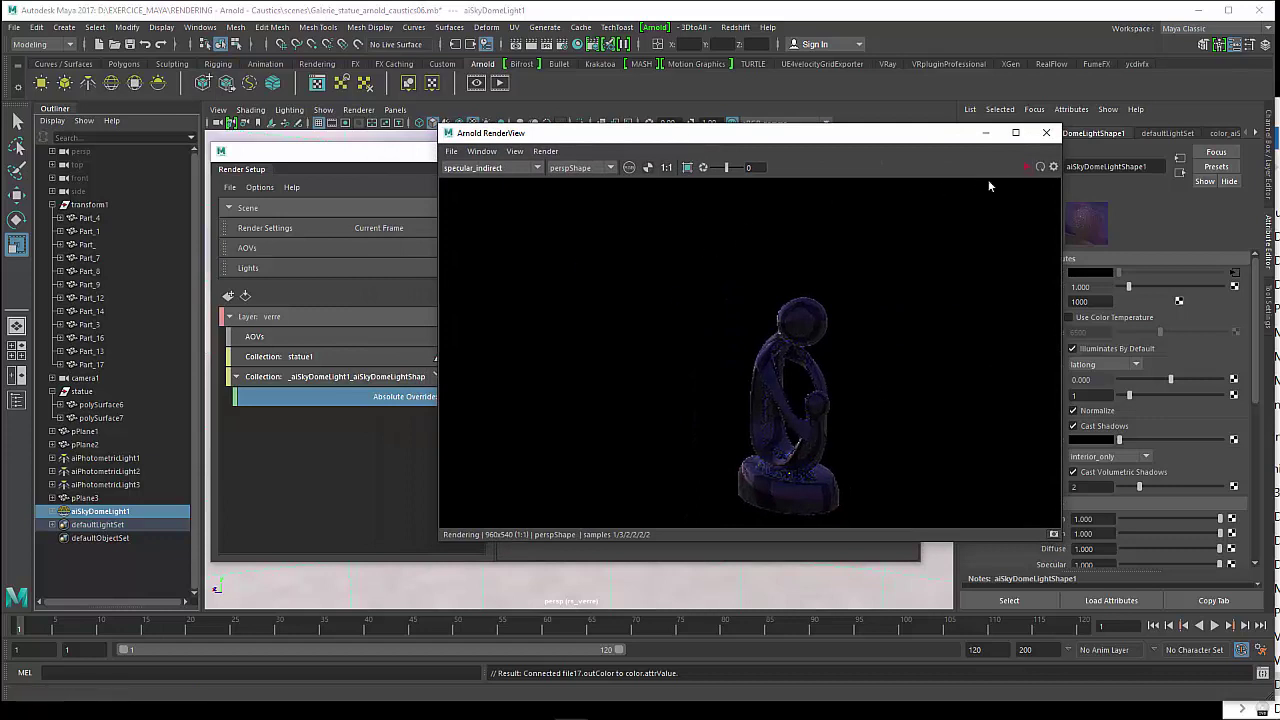
{"action": "left_click", "coordinate": [407, 157]}
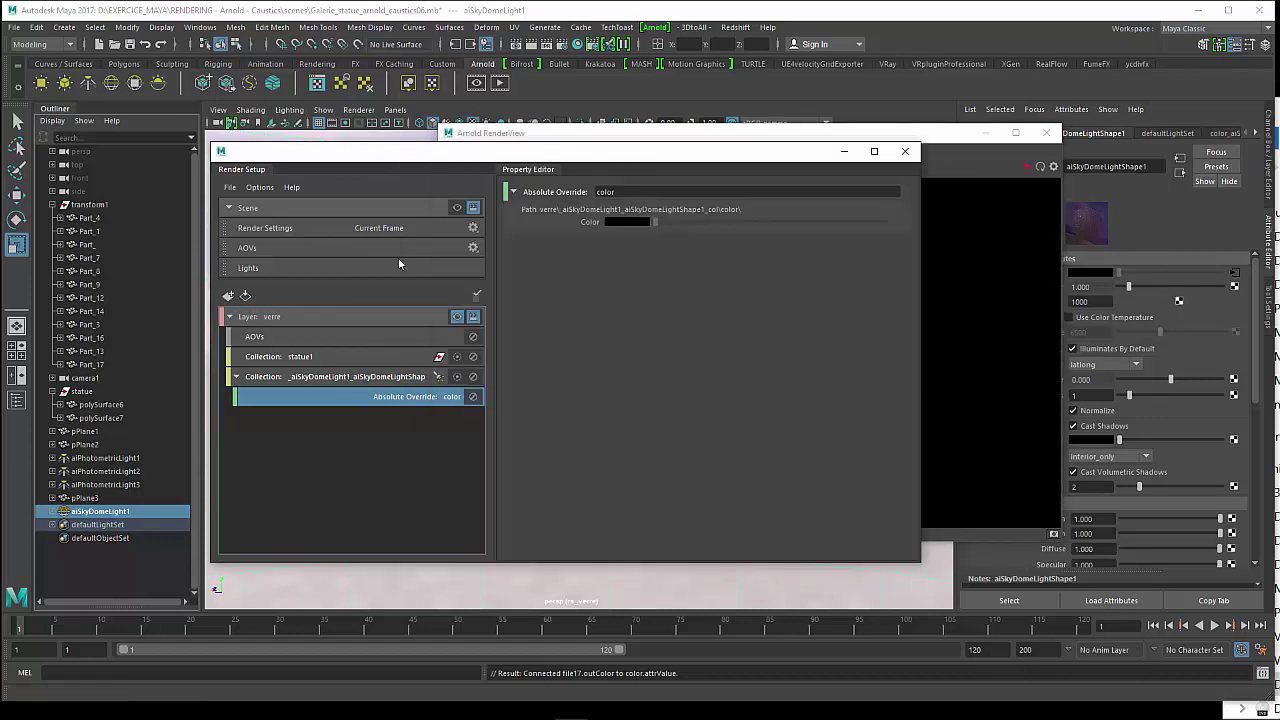
- Add a collection named lights1 to the verre layer with its filter set to Lights
{"action": "left_click", "coordinate": [293, 317]}
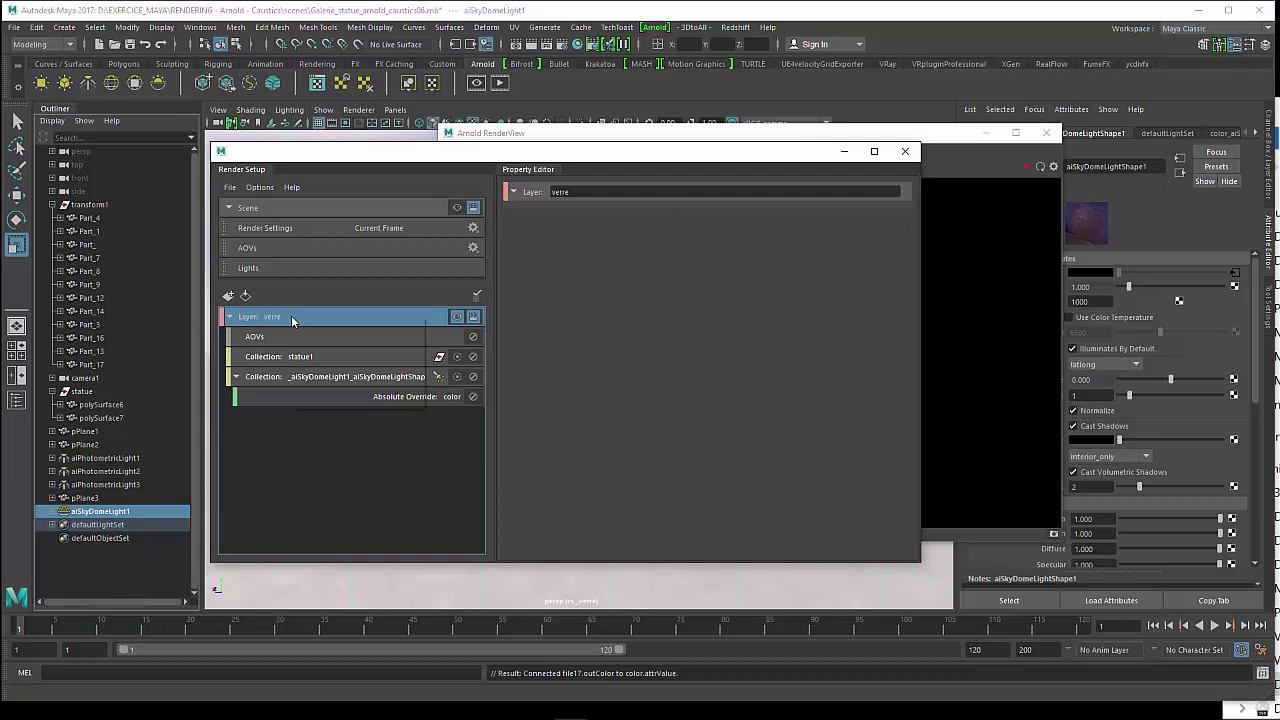
{"action": "right_click", "coordinate": [291, 315]}
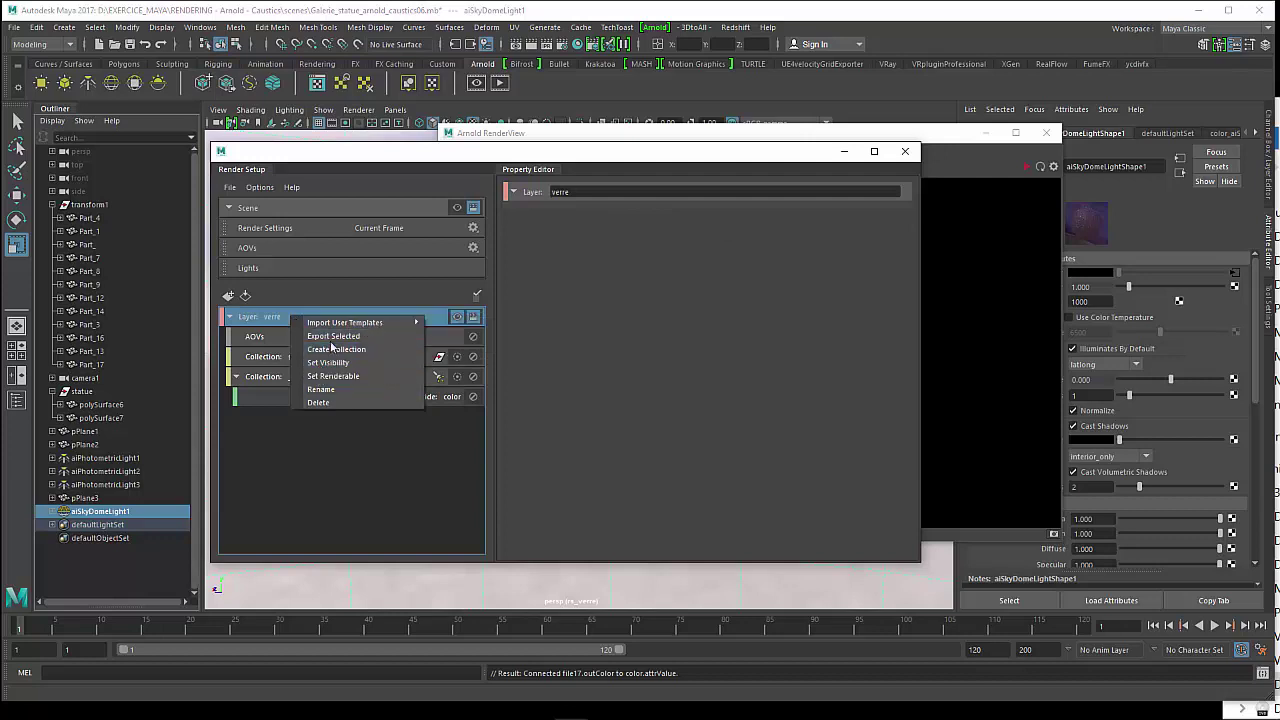
{"action": "left_click", "coordinate": [327, 350]}
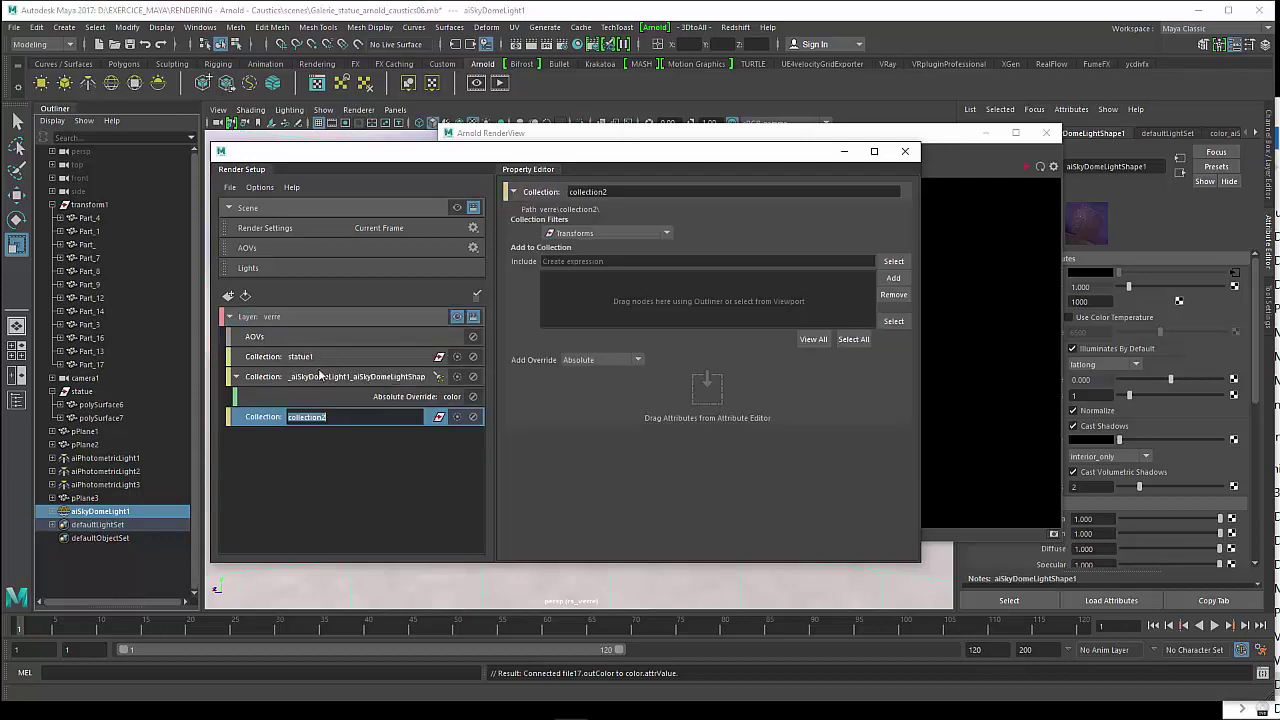
{"action": "key", "text": "BackSpace"}
{"action": "type", "text": "lights1"}
{"action": "key", "text": "Return"}
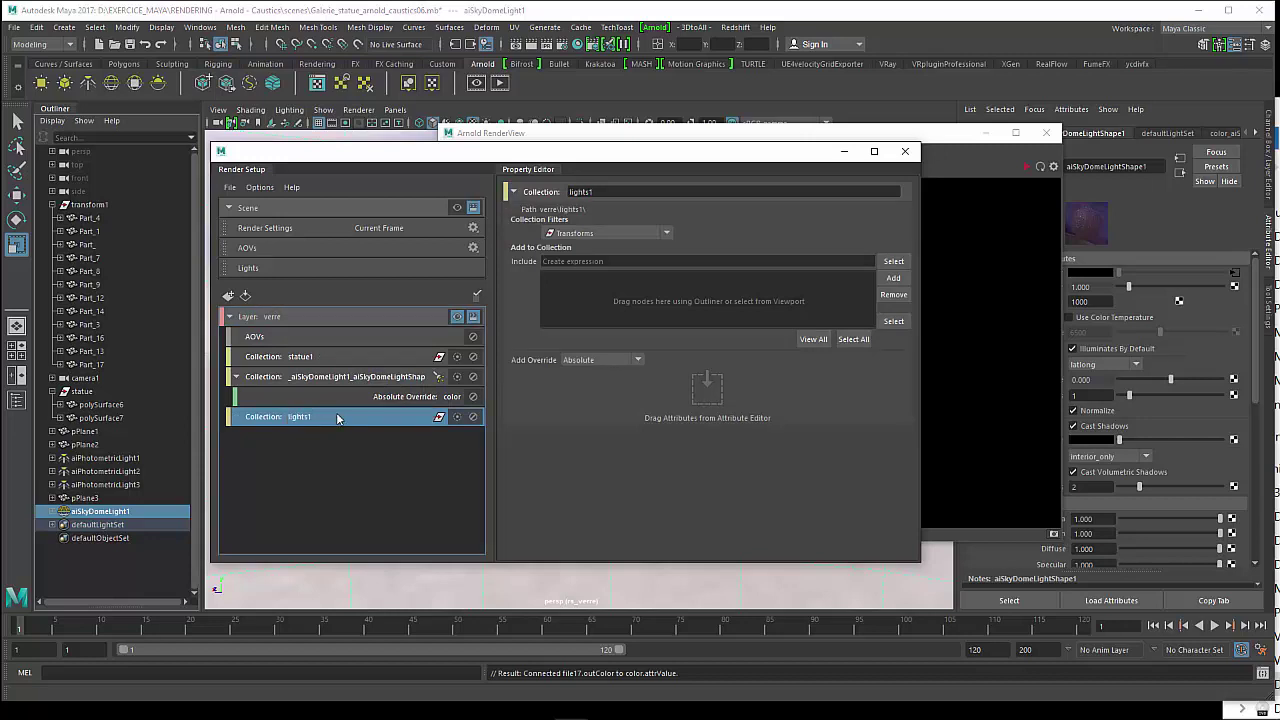
{"action": "left_click", "coordinate": [553, 234]}
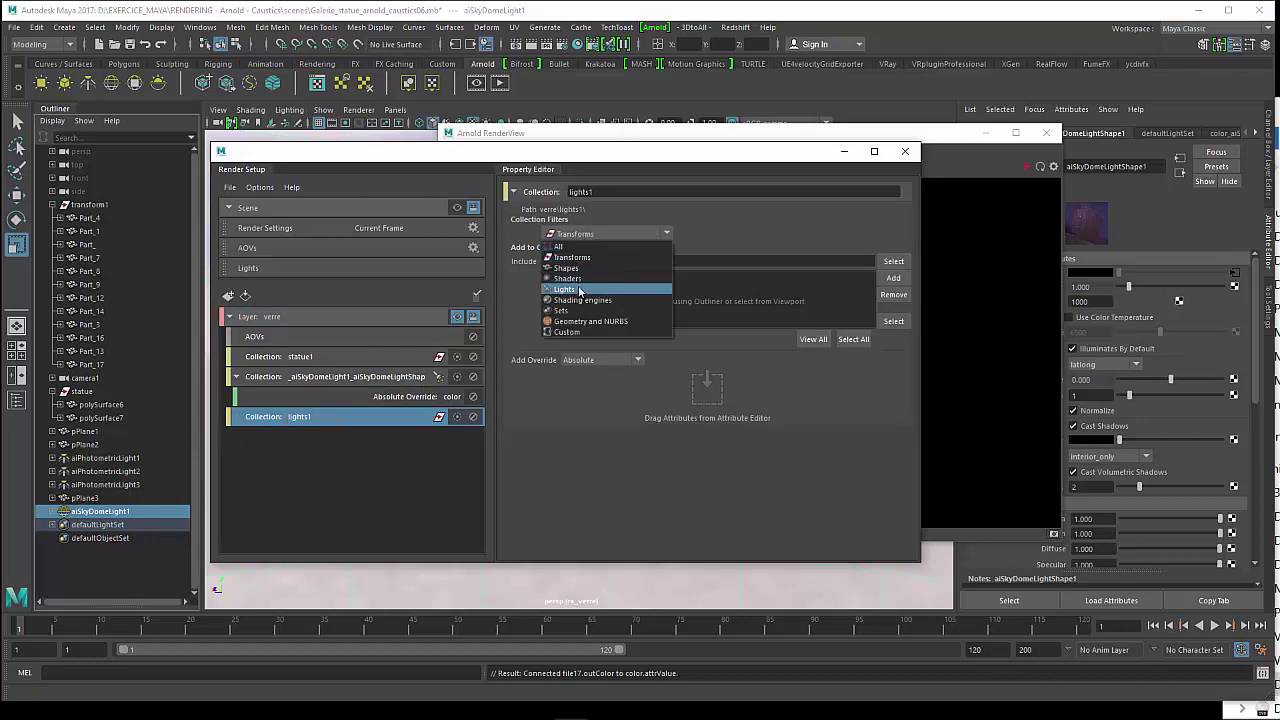
{"action": "left_click", "coordinate": [579, 290]}
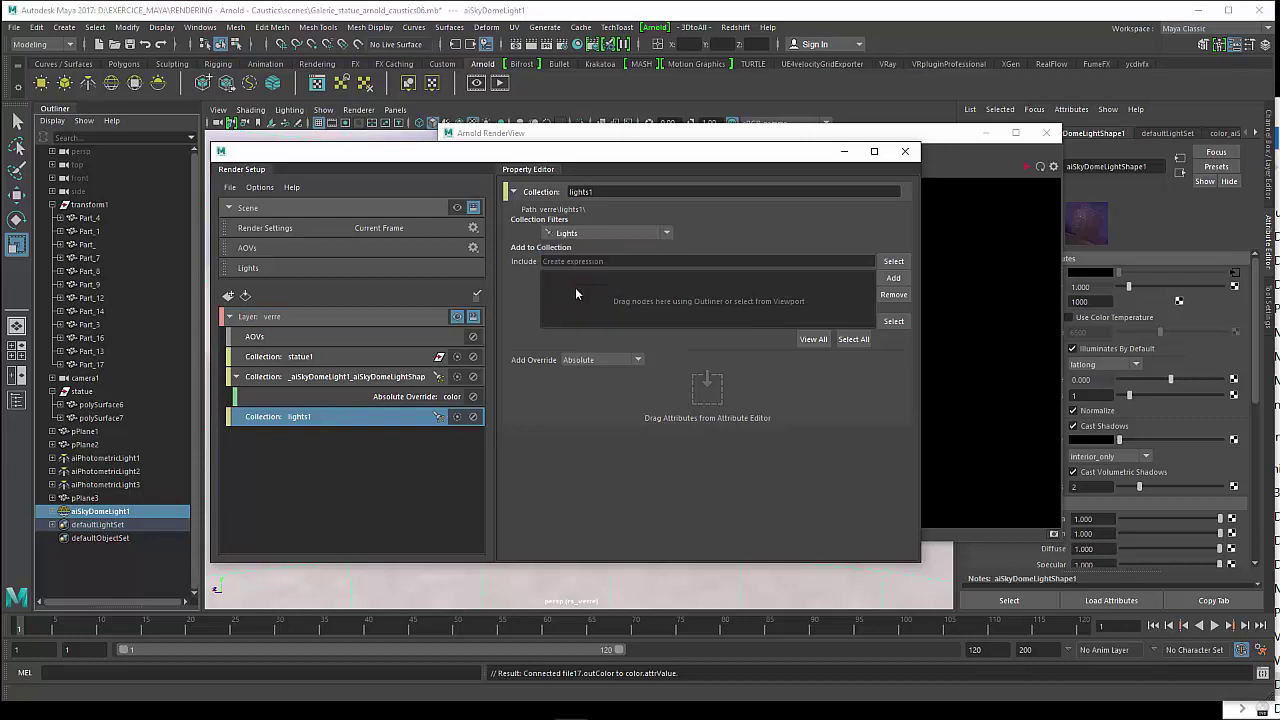
- Drag the three aiPhotometricLight shapes from the Outliner into the lights1 collection
{"action": "left_click", "coordinate": [52, 458]}
{"action": "left_click", "coordinate": [52, 484]}
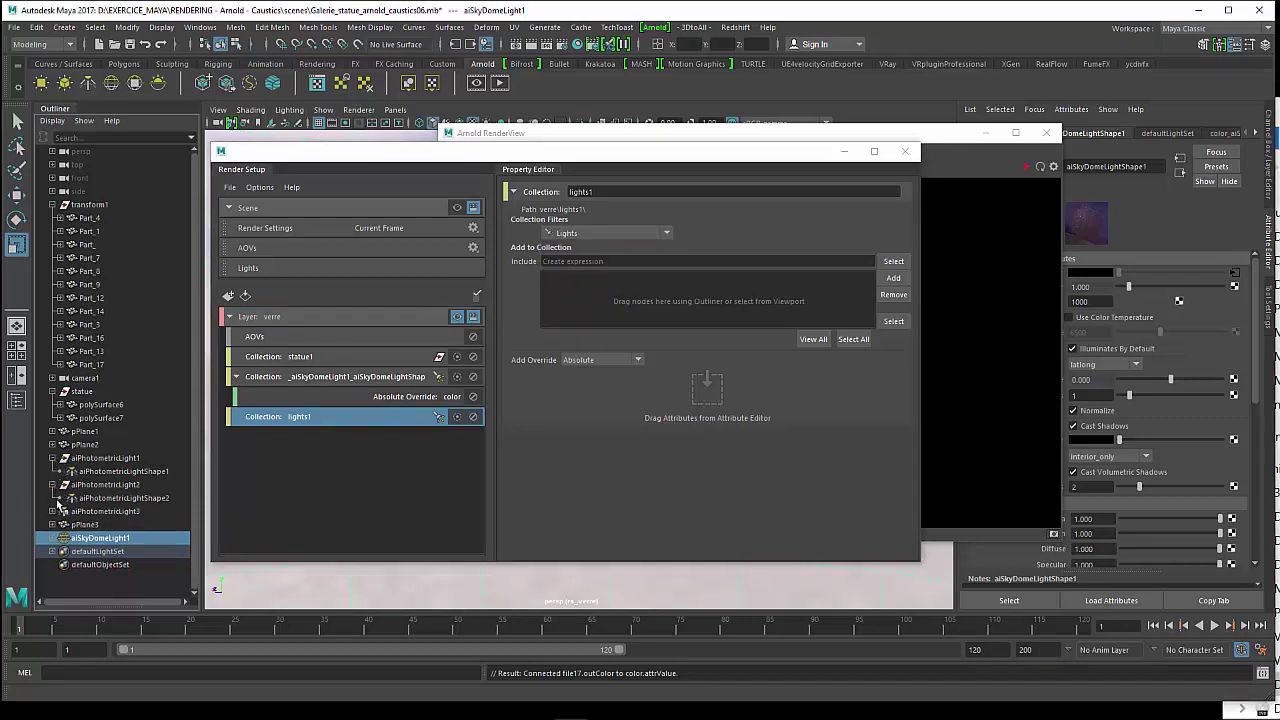
{"action": "left_click", "coordinate": [53, 511]}
{"action": "left_click", "coordinate": [120, 471]}
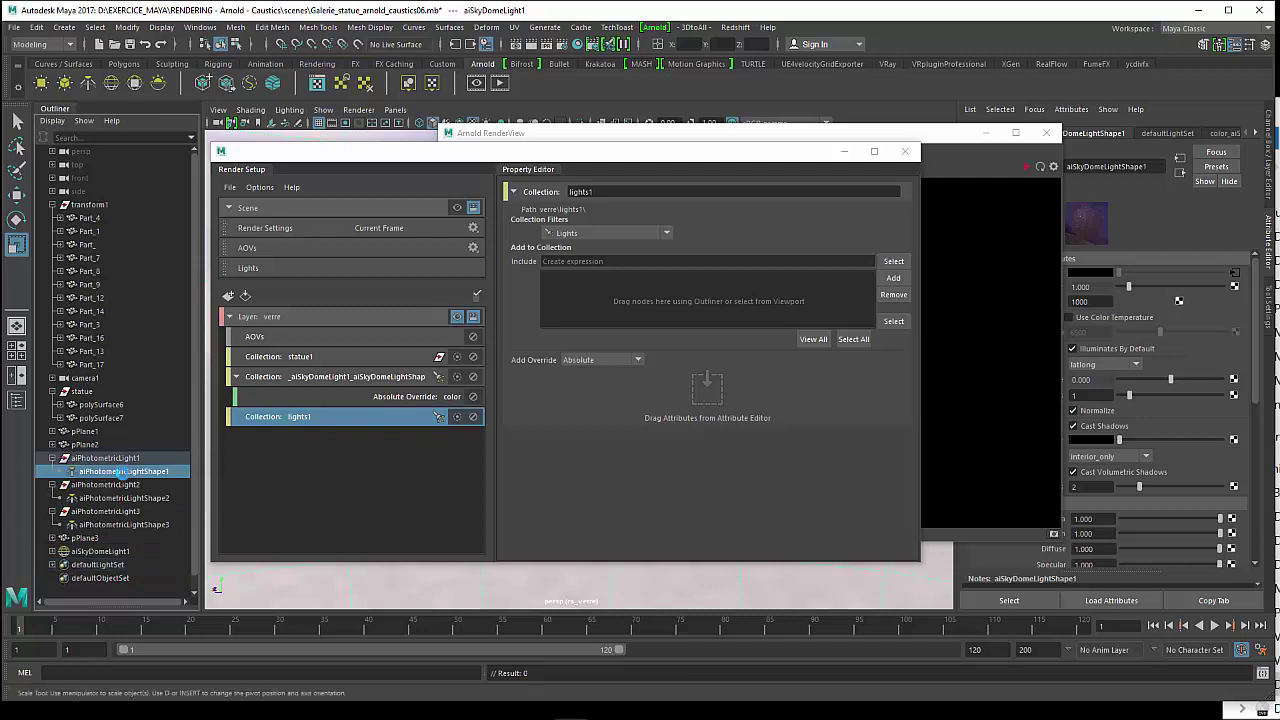
{"action": "left_click", "coordinate": [135, 498], "text": "ctrl"}
{"action": "left_click", "coordinate": [135, 525], "text": "ctrl"}
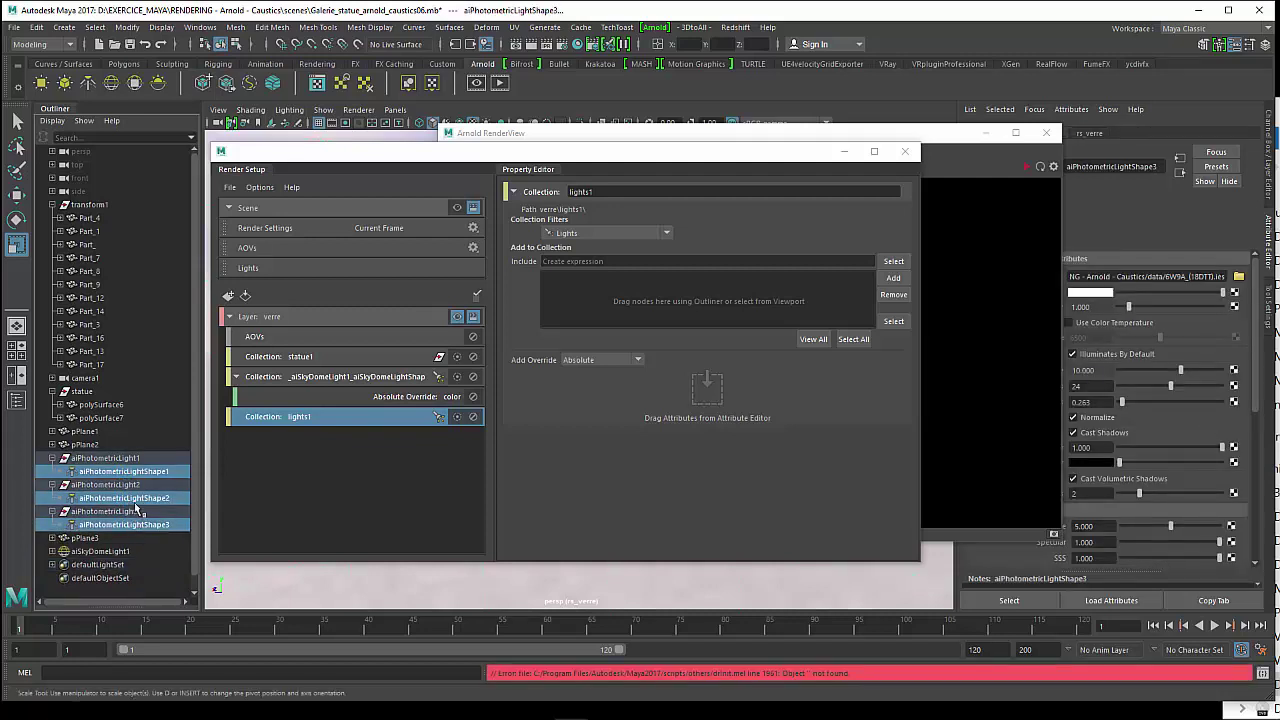
{"action": "left_click_drag", "start_coordinate": [150, 474], "coordinate": [576, 314]}
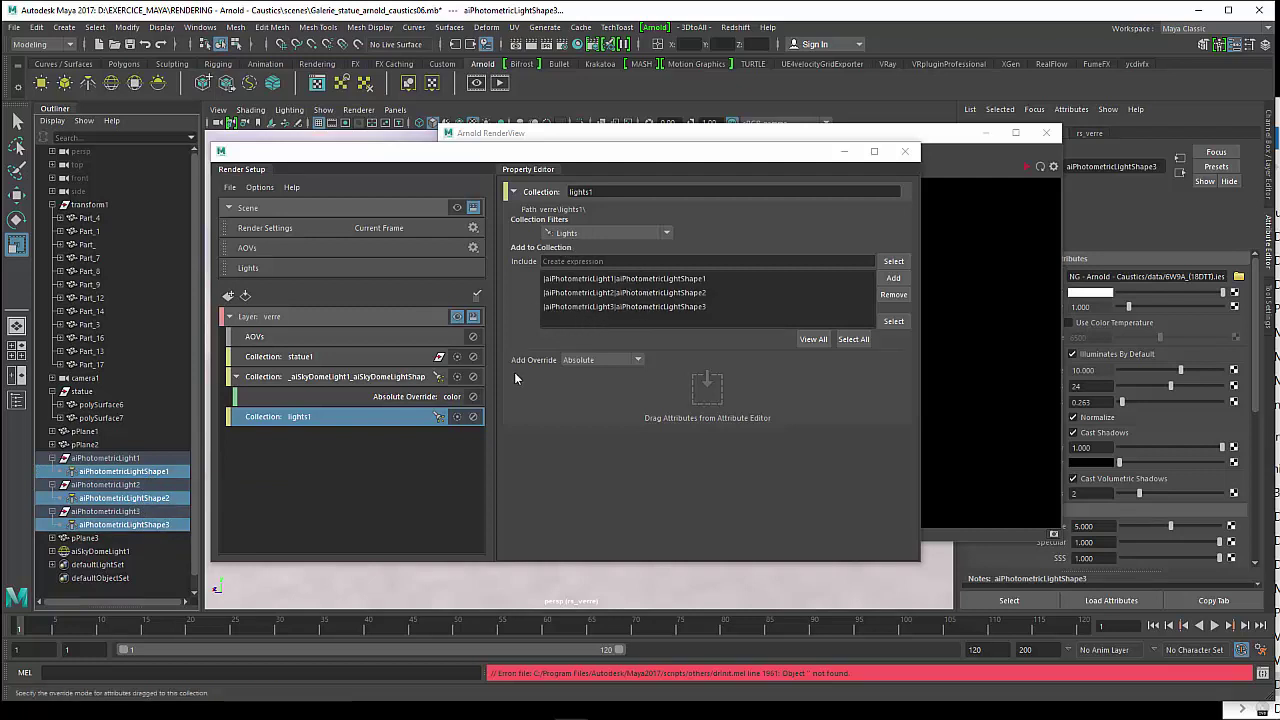
{"action": "left_click_drag", "start_coordinate": [616, 151], "coordinate": [571, 181]}
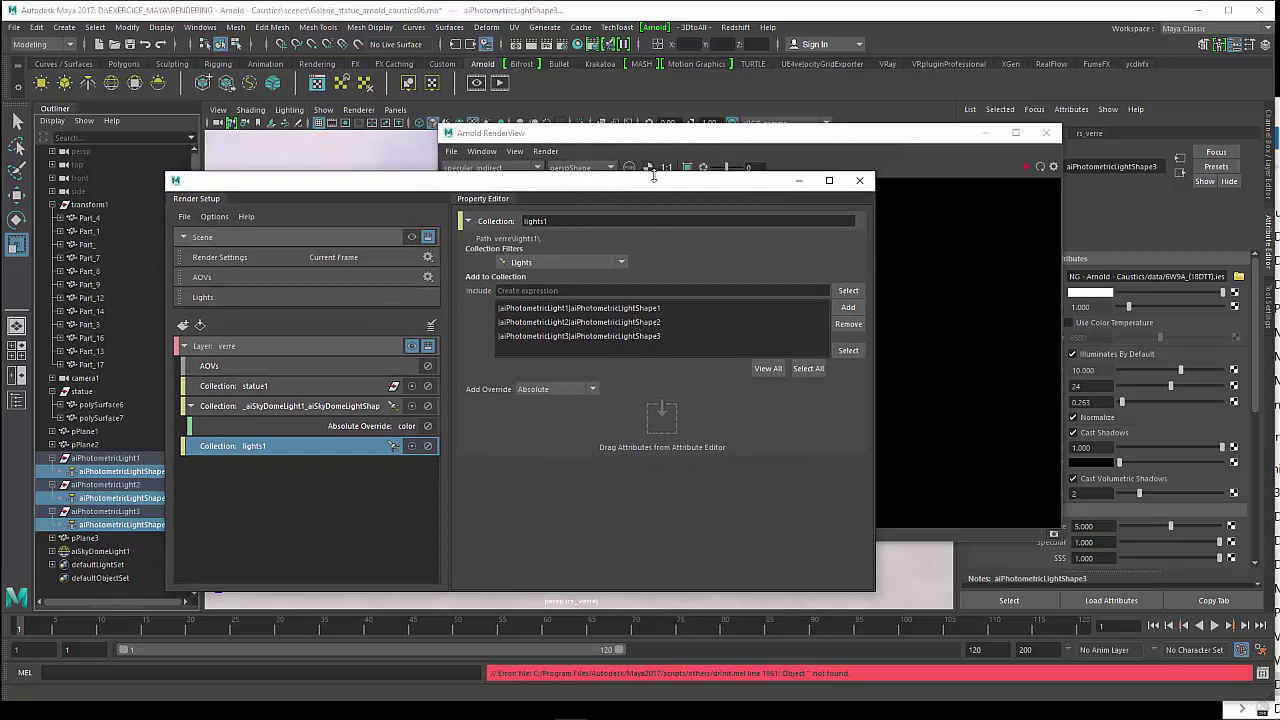
{"action": "left_click_drag", "start_coordinate": [660, 143], "coordinate": [508, 124]}
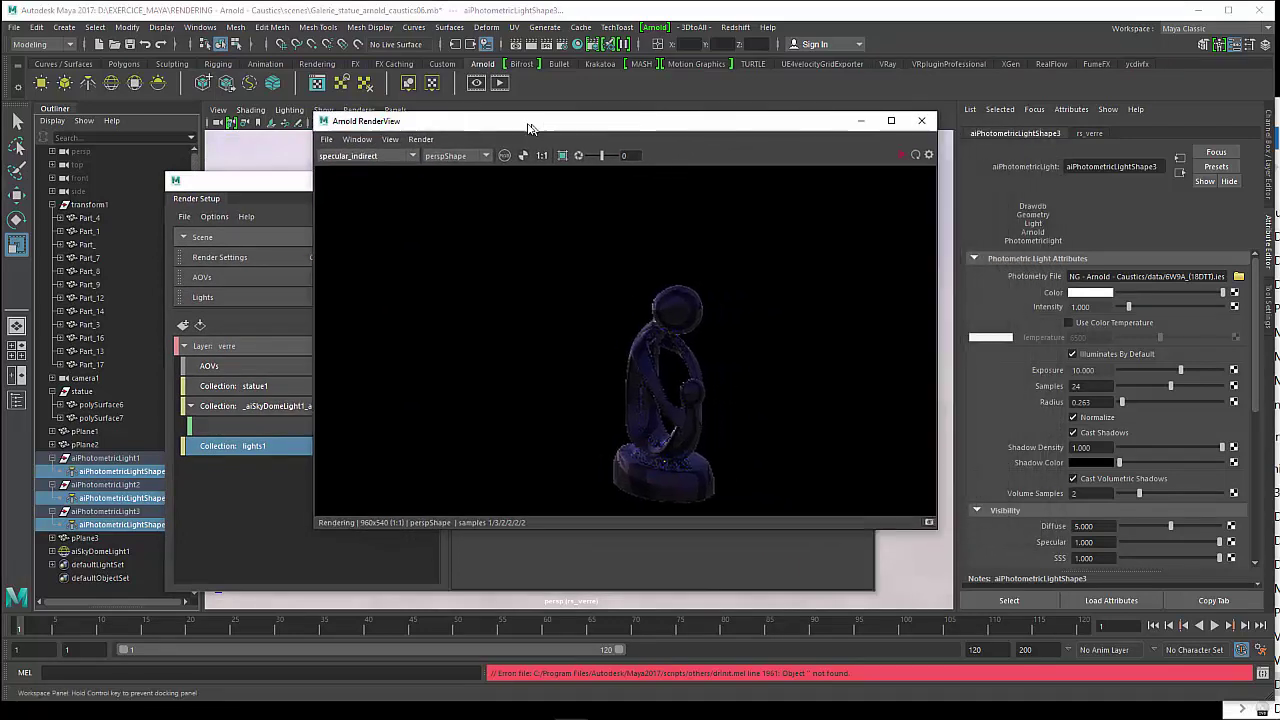
- Add an absolute Intensity override for the photometric lights to the lights1 collection
{"action": "left_click", "coordinate": [247, 186]}
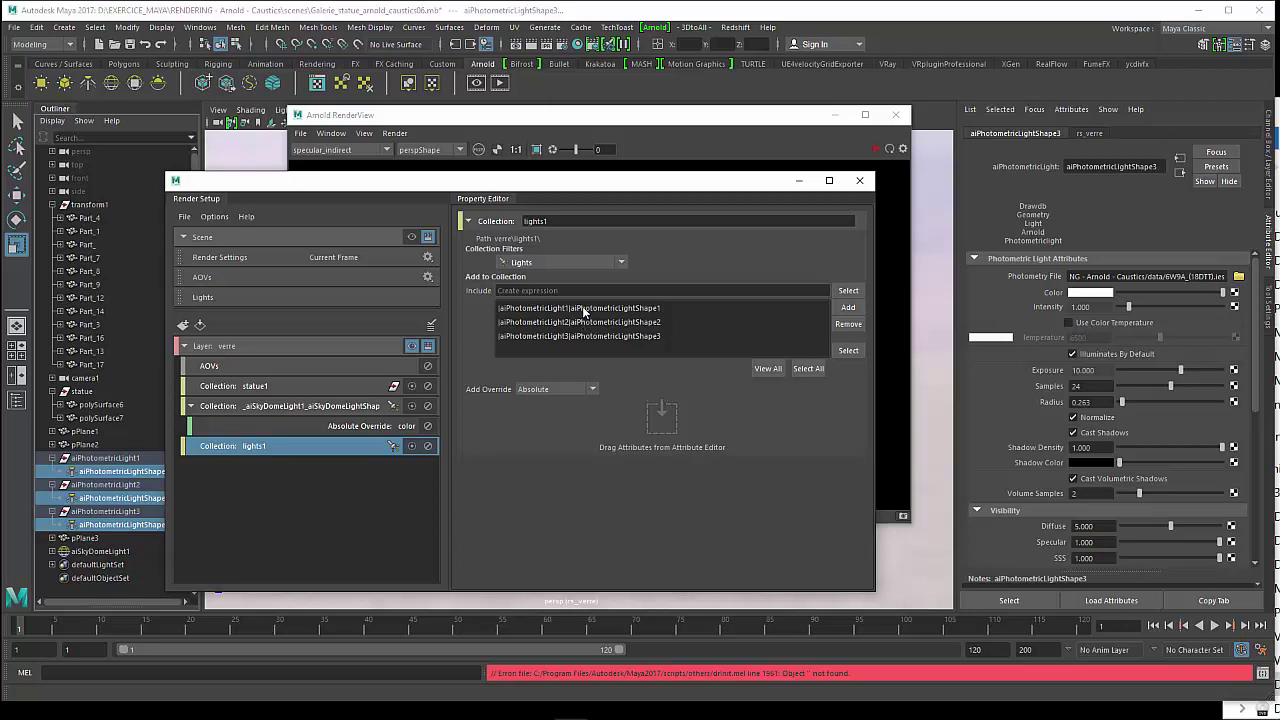
{"action": "left_click_drag", "start_coordinate": [584, 308], "coordinate": [584, 322]}
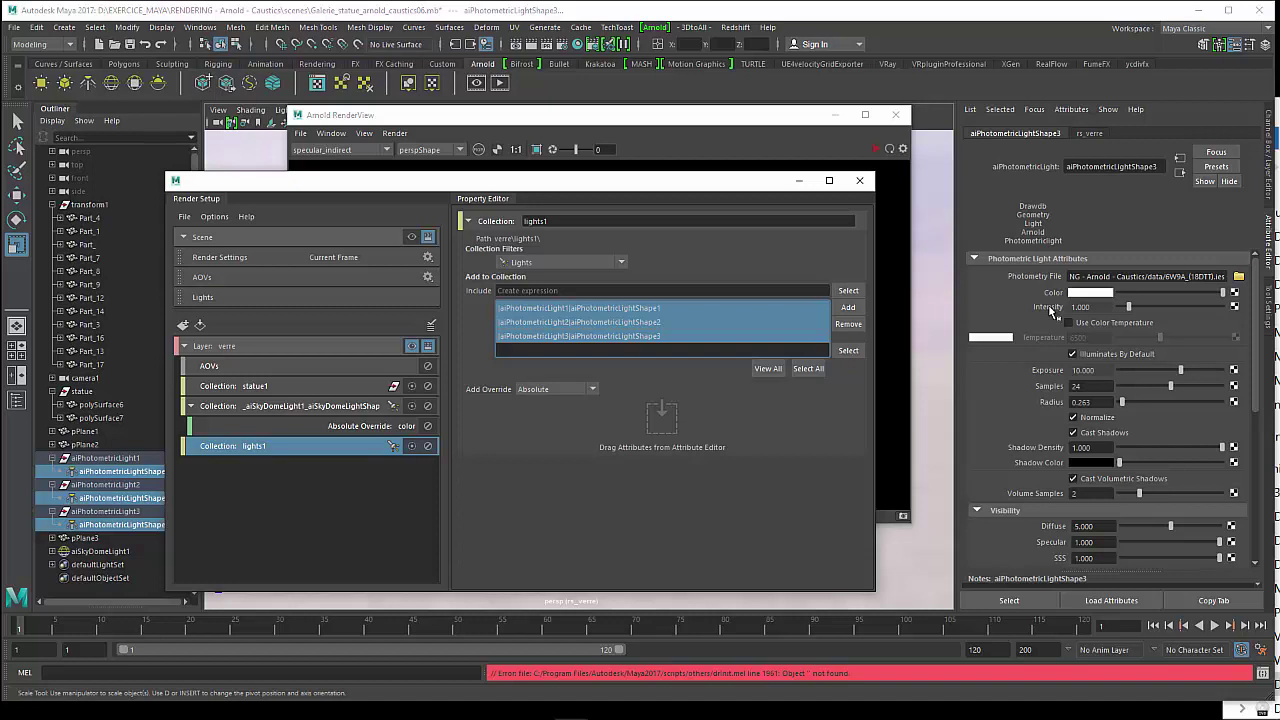
{"action": "left_click", "coordinate": [1051, 311]}
{"action": "left_click", "coordinate": [892, 355]}
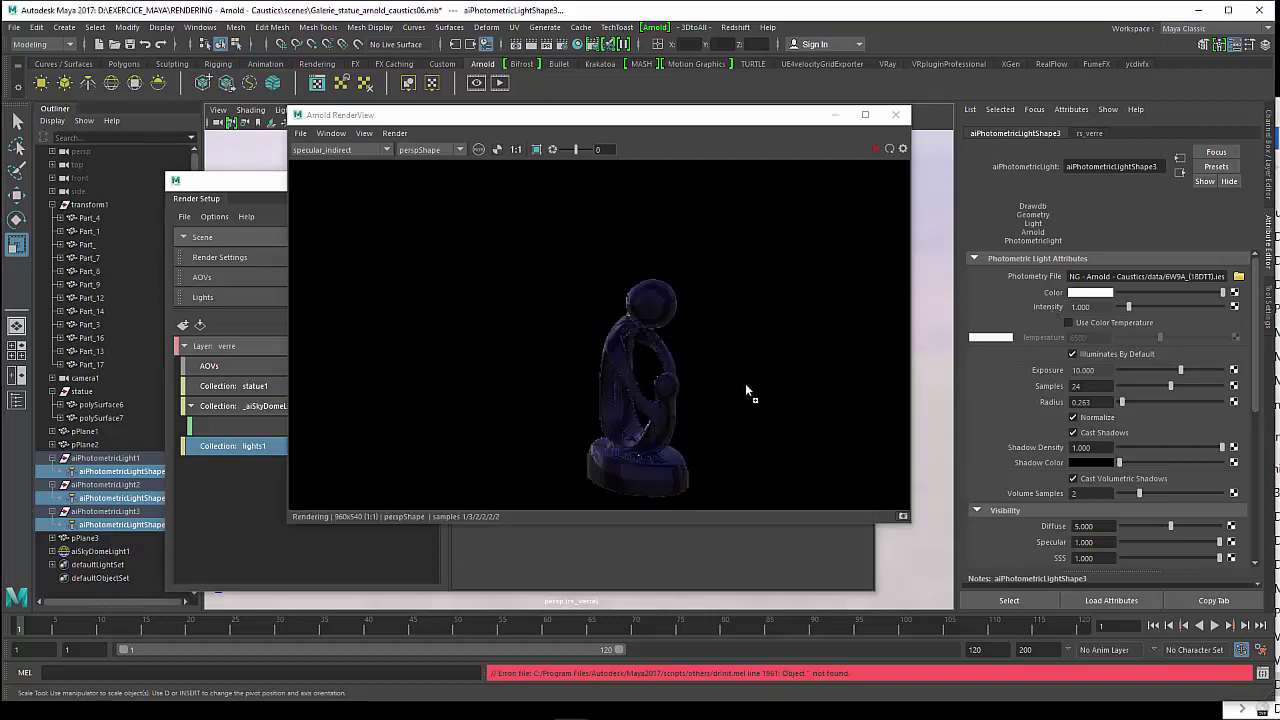
{"action": "left_click", "coordinate": [1097, 307]}
{"action": "left_click_drag", "start_coordinate": [258, 181], "coordinate": [320, 188]}
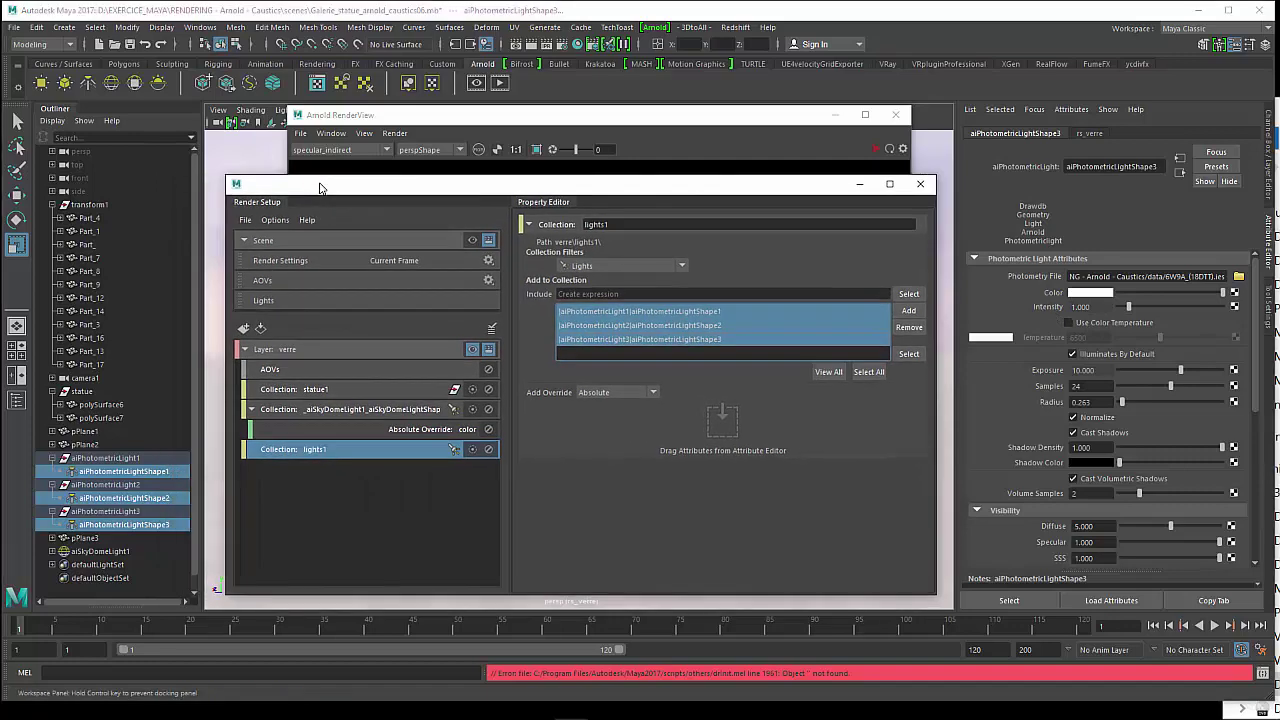
{"action": "left_click", "coordinate": [1050, 312]}
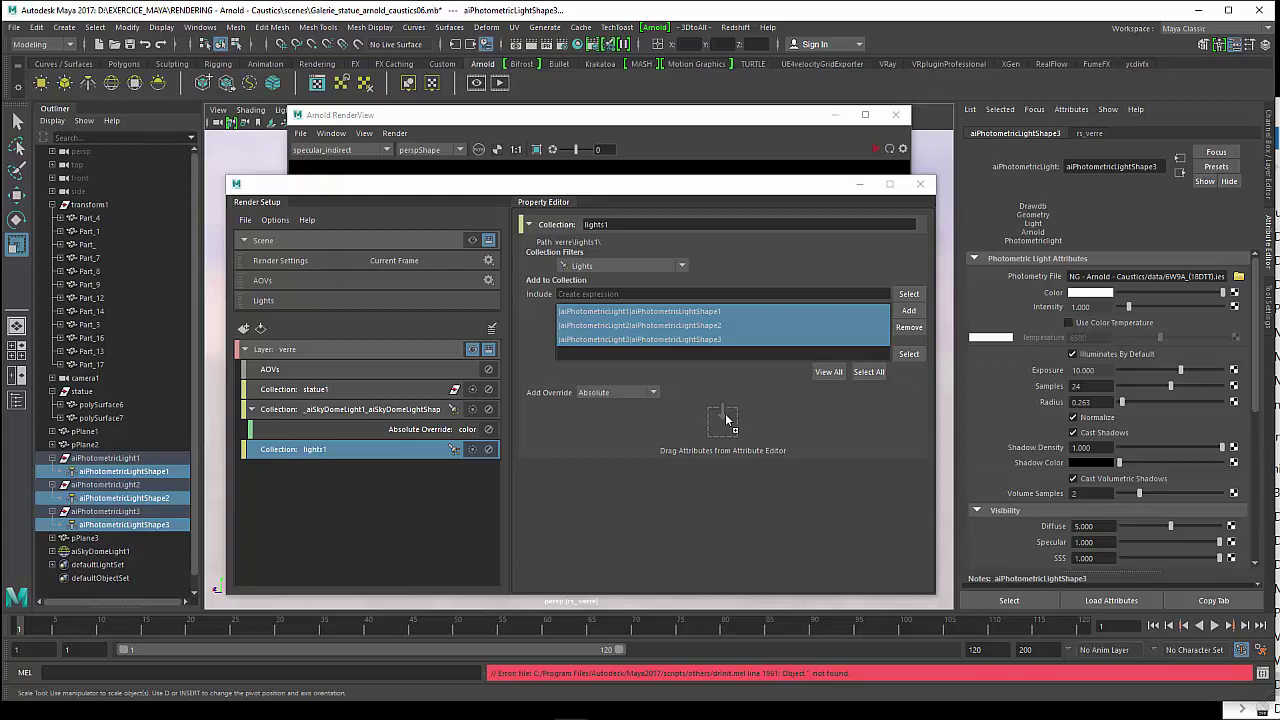
{"action": "left_click_drag", "start_coordinate": [727, 420], "coordinate": [724, 421]}
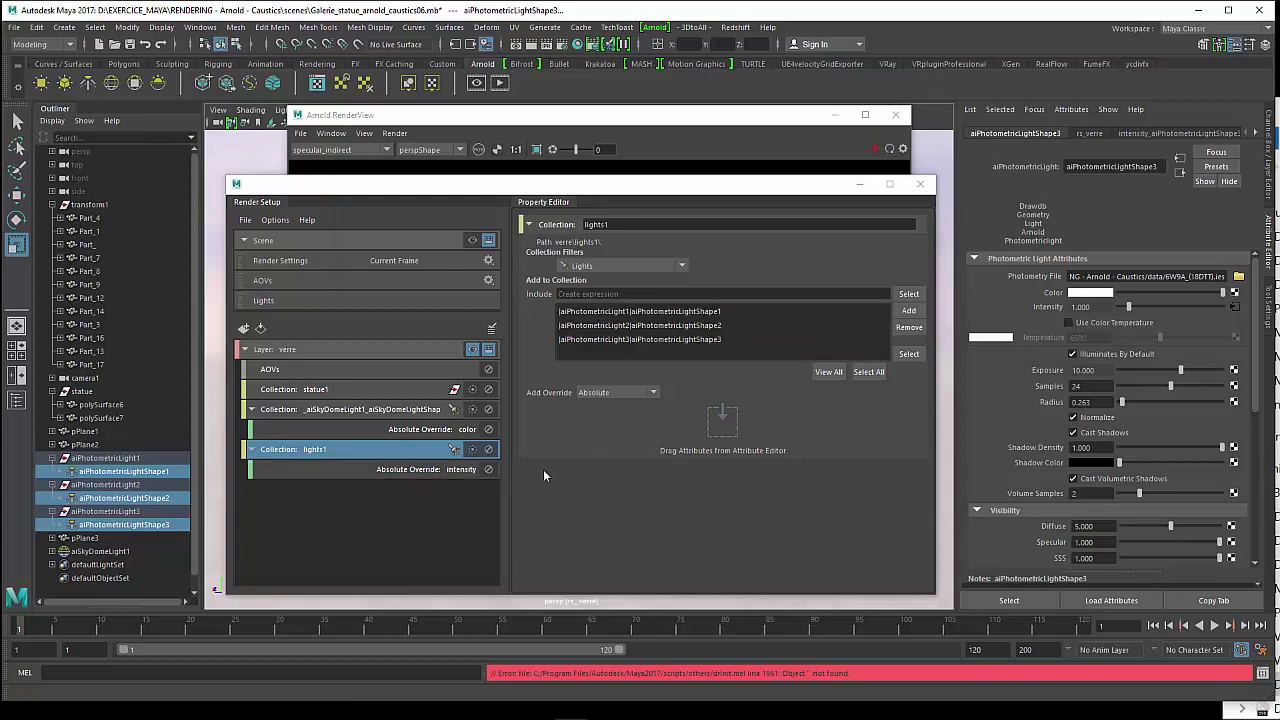
- Set the intensity override to 0 and check the lights now read 0.000
{"action": "left_click", "coordinate": [408, 472]}
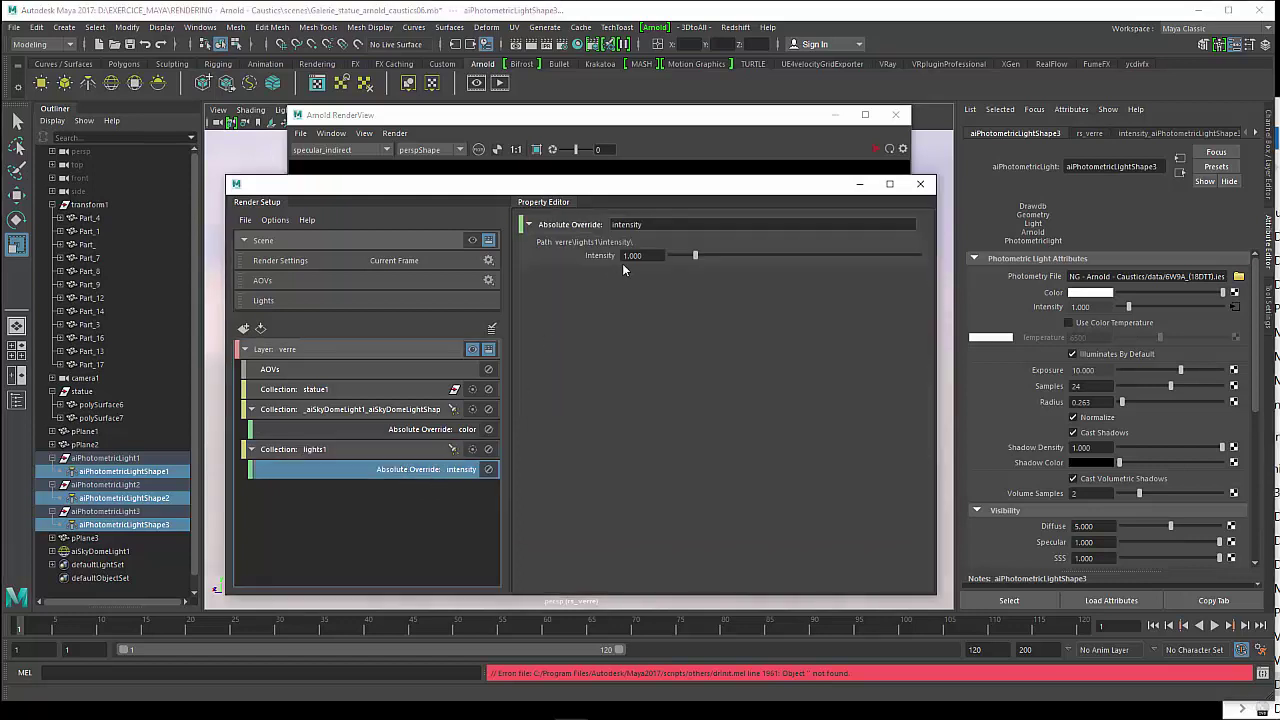
{"action": "left_click_drag", "start_coordinate": [695, 257], "coordinate": [640, 258]}
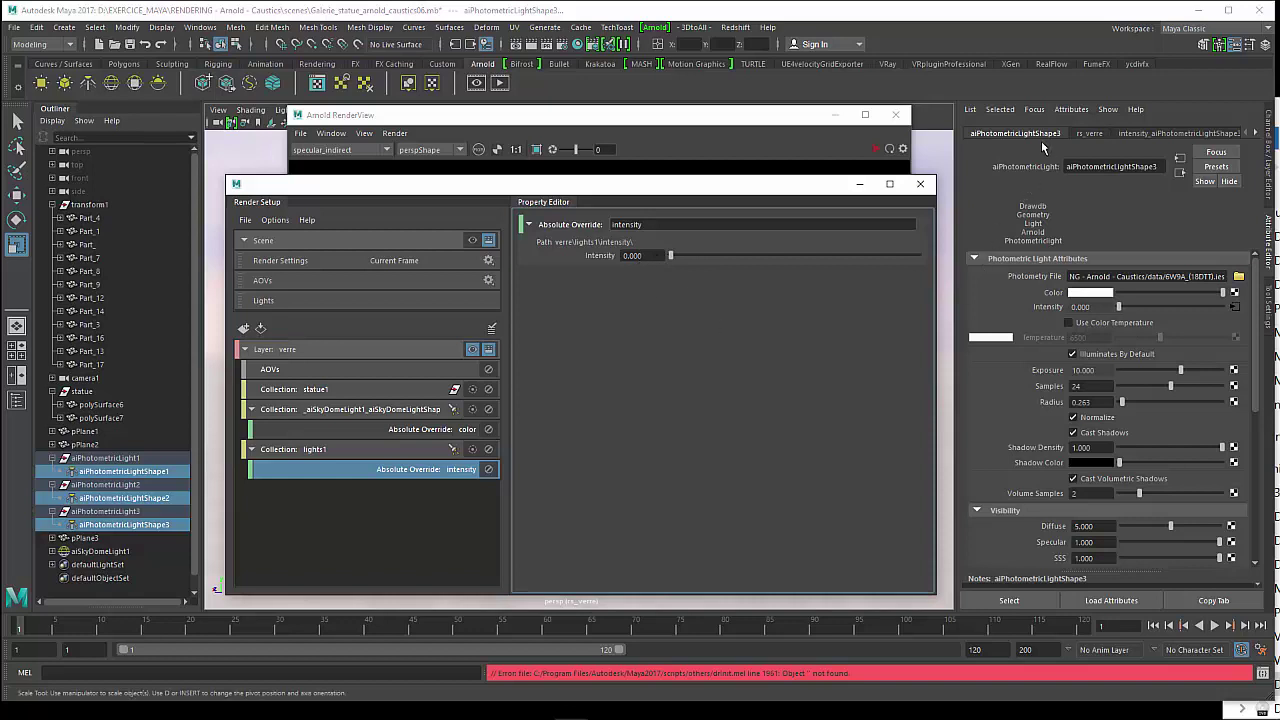
{"action": "left_click", "coordinate": [140, 498]}
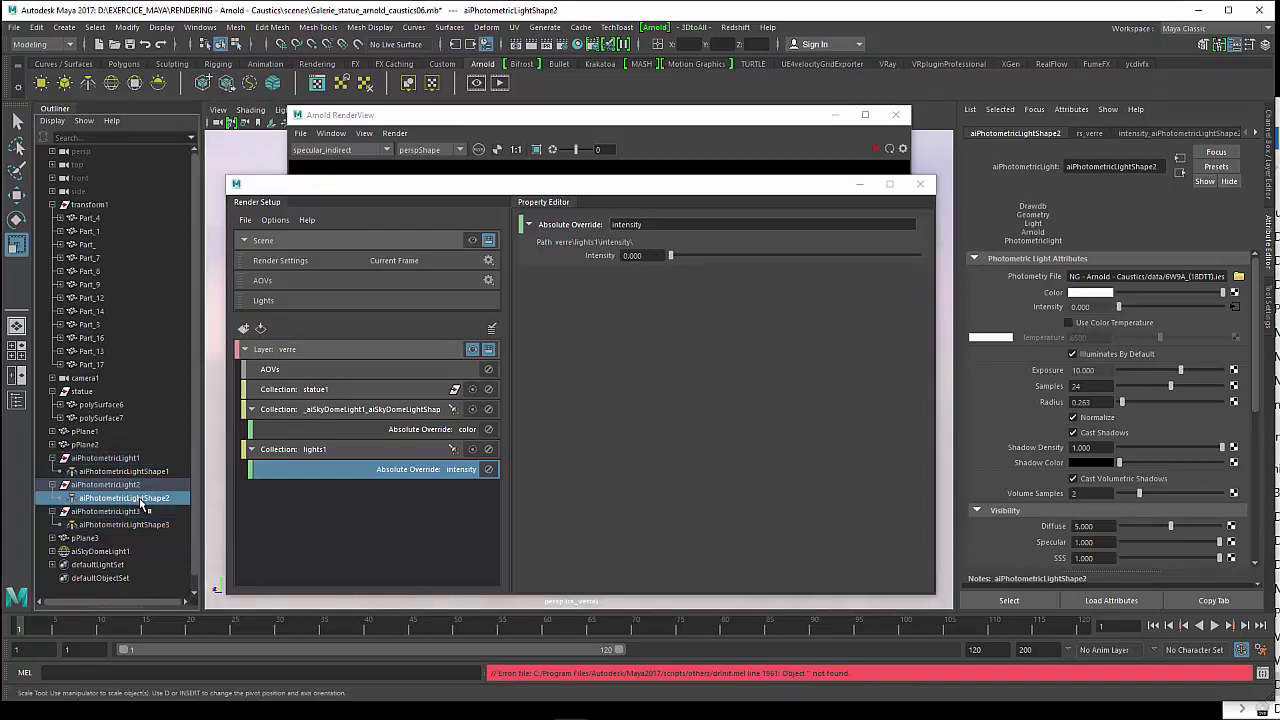
{"action": "left_click", "coordinate": [146, 472]}
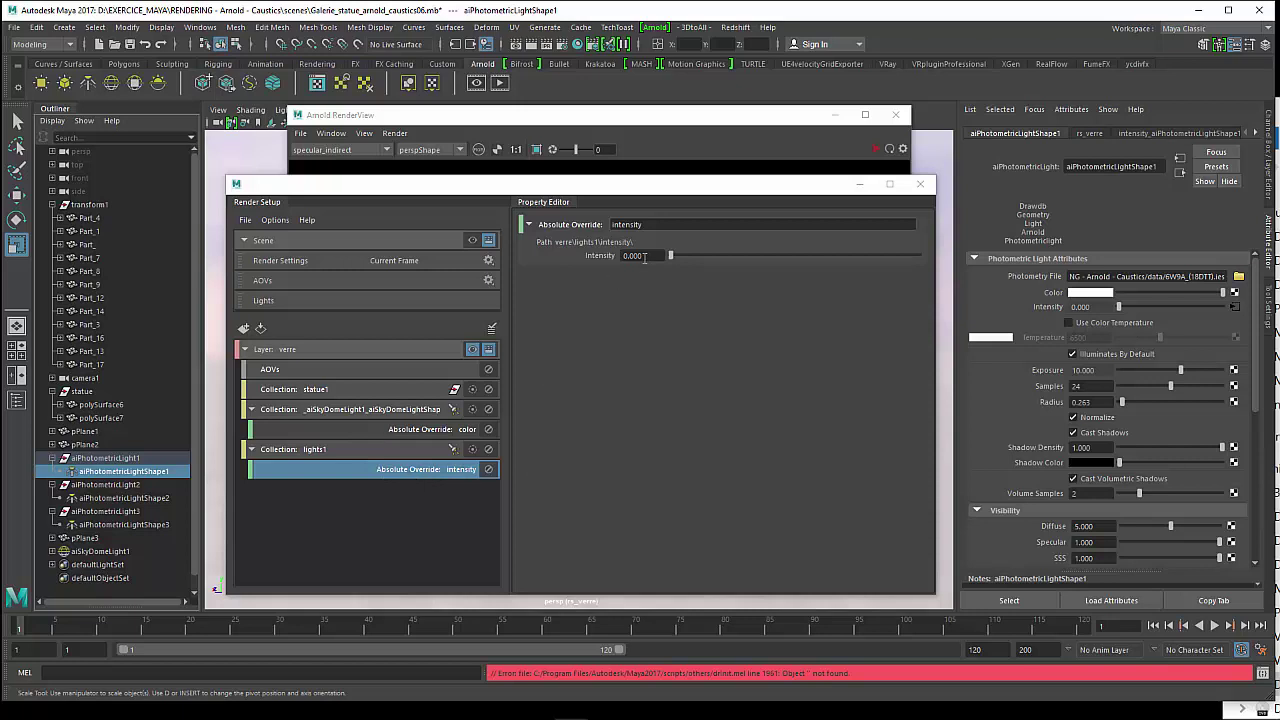
{"action": "left_click", "coordinate": [520, 122]}
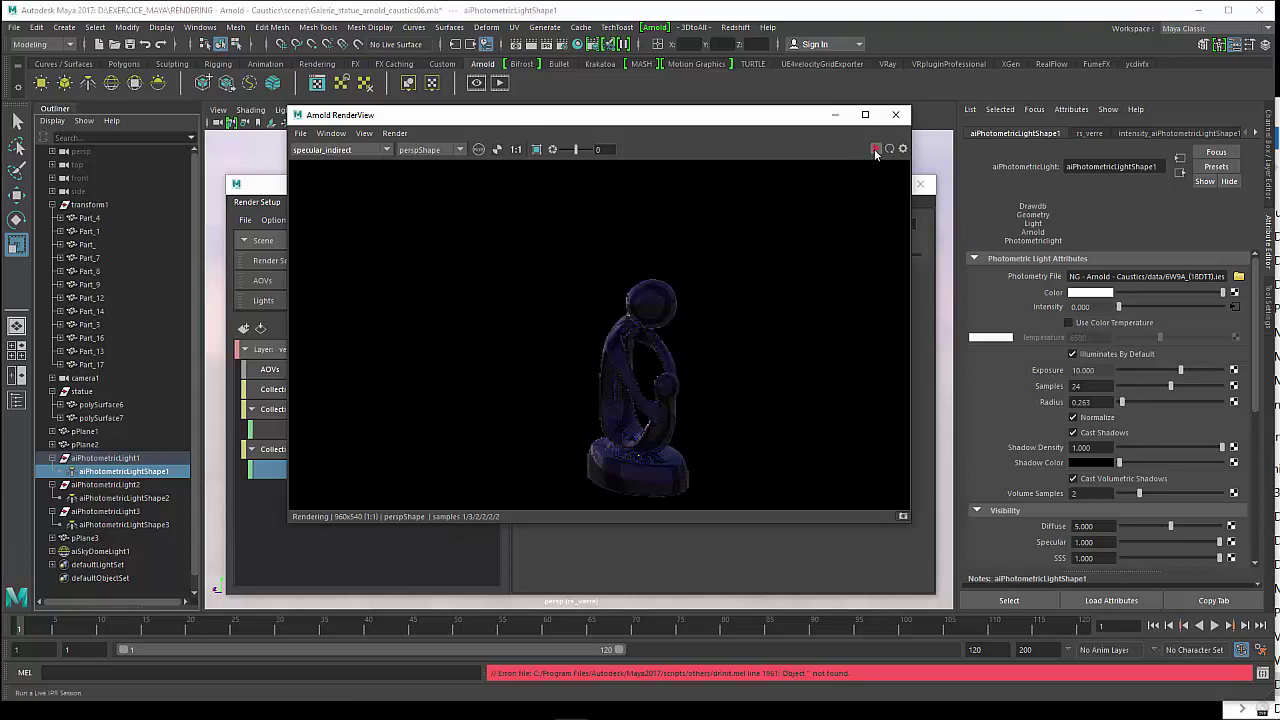
- Restart the IPR render and cycle the AOVs through direct, Beauty, indirect, specular and transmission_indirect
{"action": "left_click", "coordinate": [875, 150]}
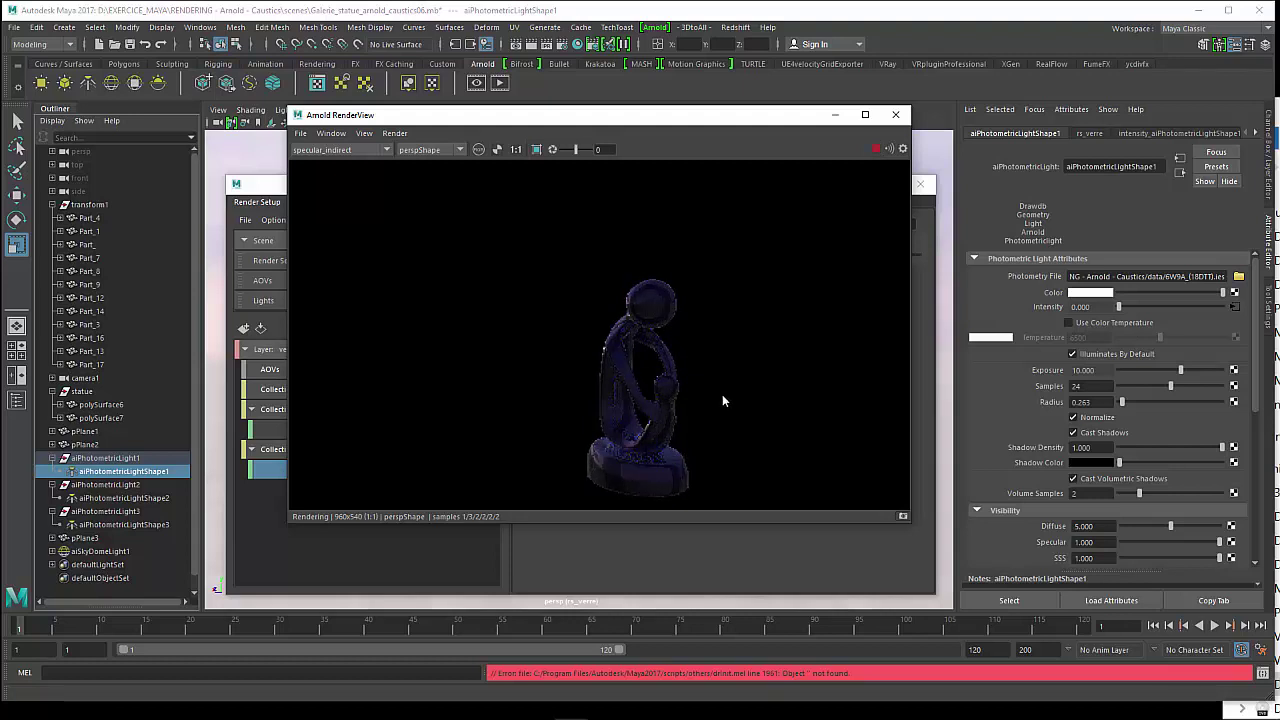
{"action": "left_click", "coordinate": [343, 148]}
{"action": "left_click", "coordinate": [328, 169]}
{"action": "left_click", "coordinate": [327, 155]}
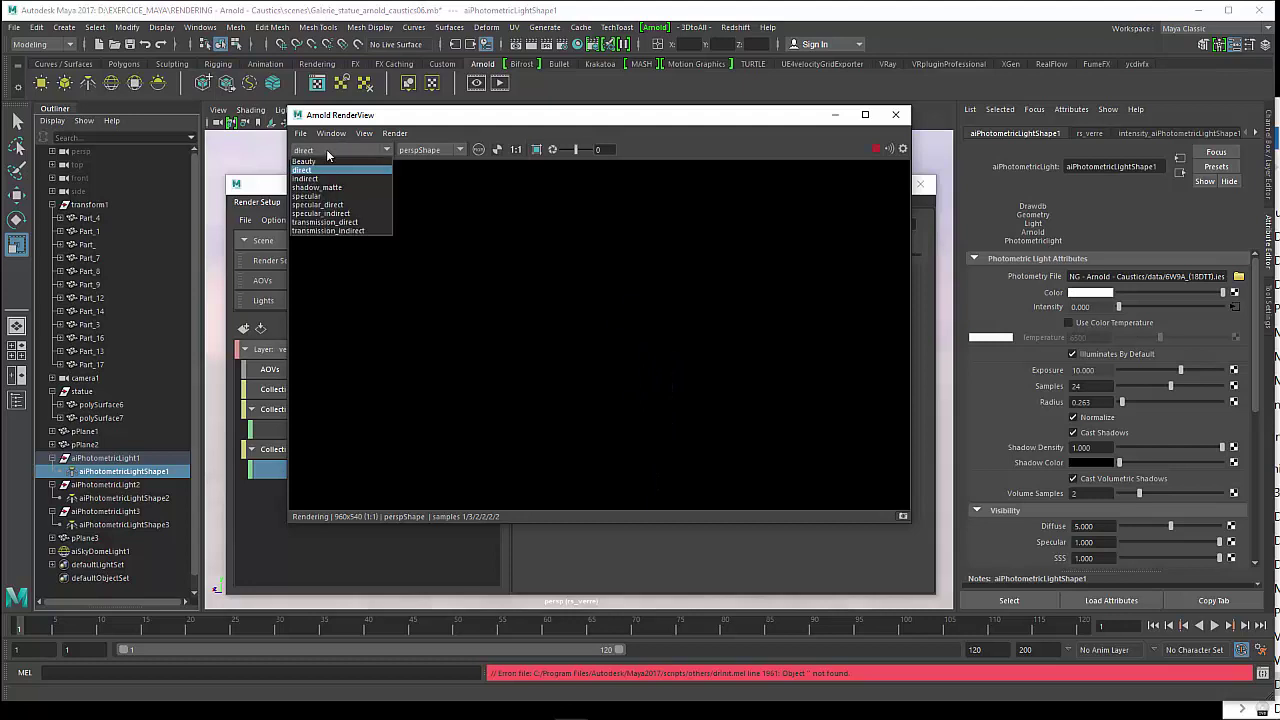
{"action": "left_click", "coordinate": [315, 162]}
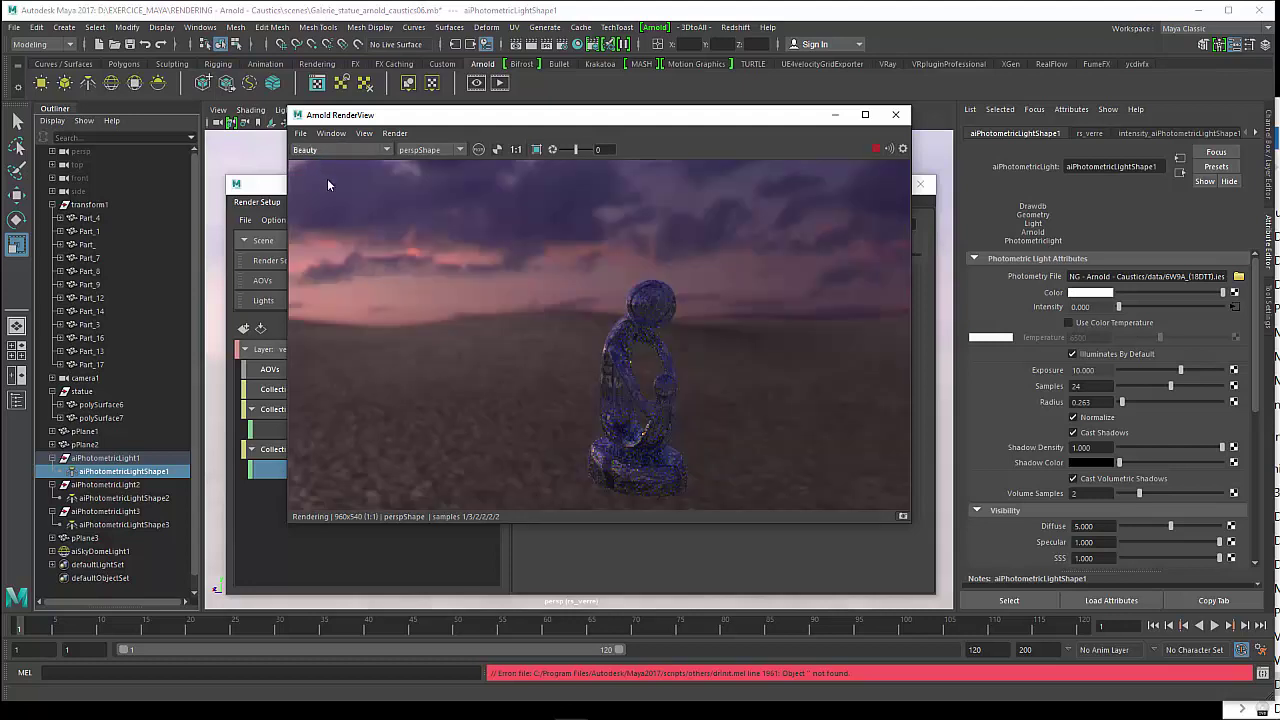
{"action": "left_click", "coordinate": [380, 150]}
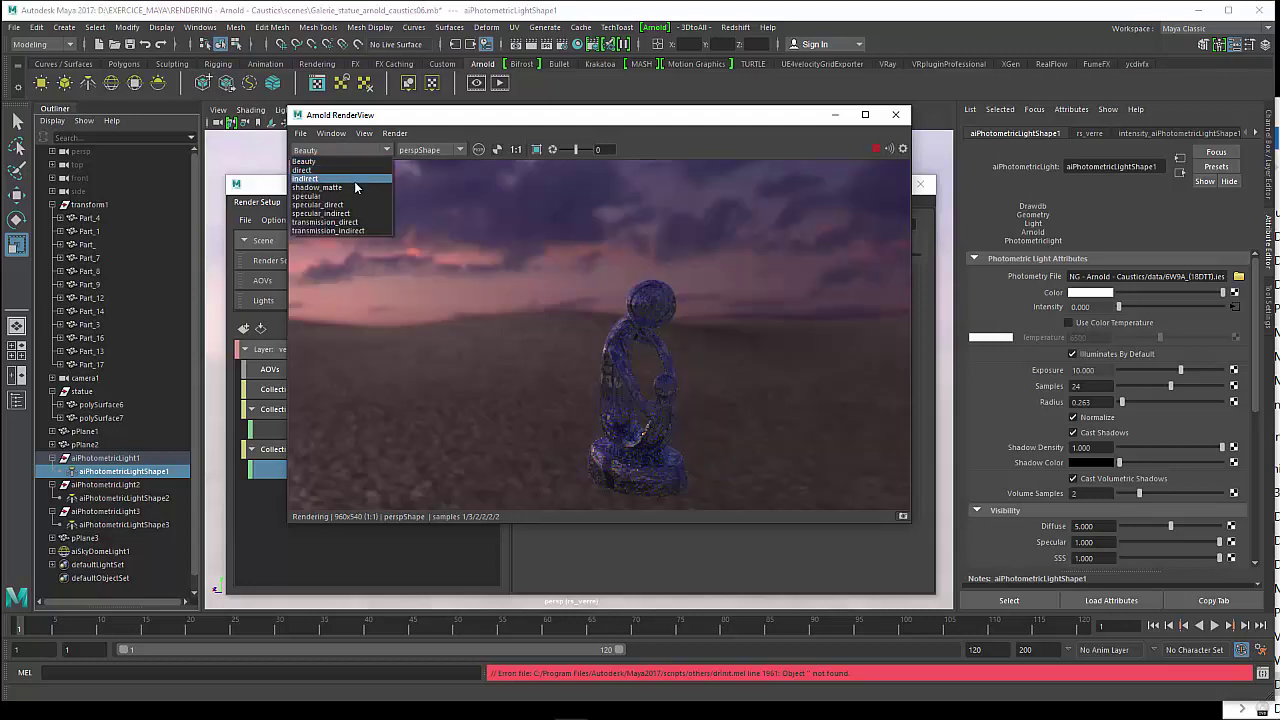
{"action": "left_click", "coordinate": [345, 177]}
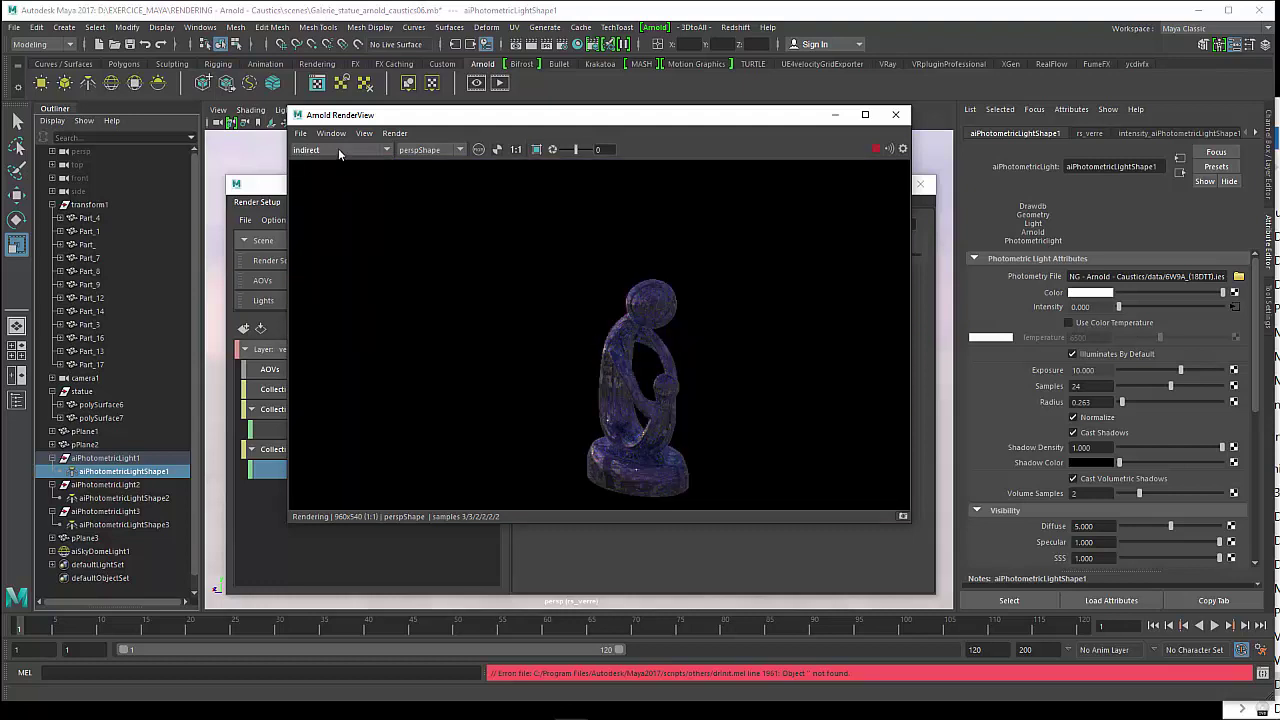
{"action": "left_click", "coordinate": [338, 148]}
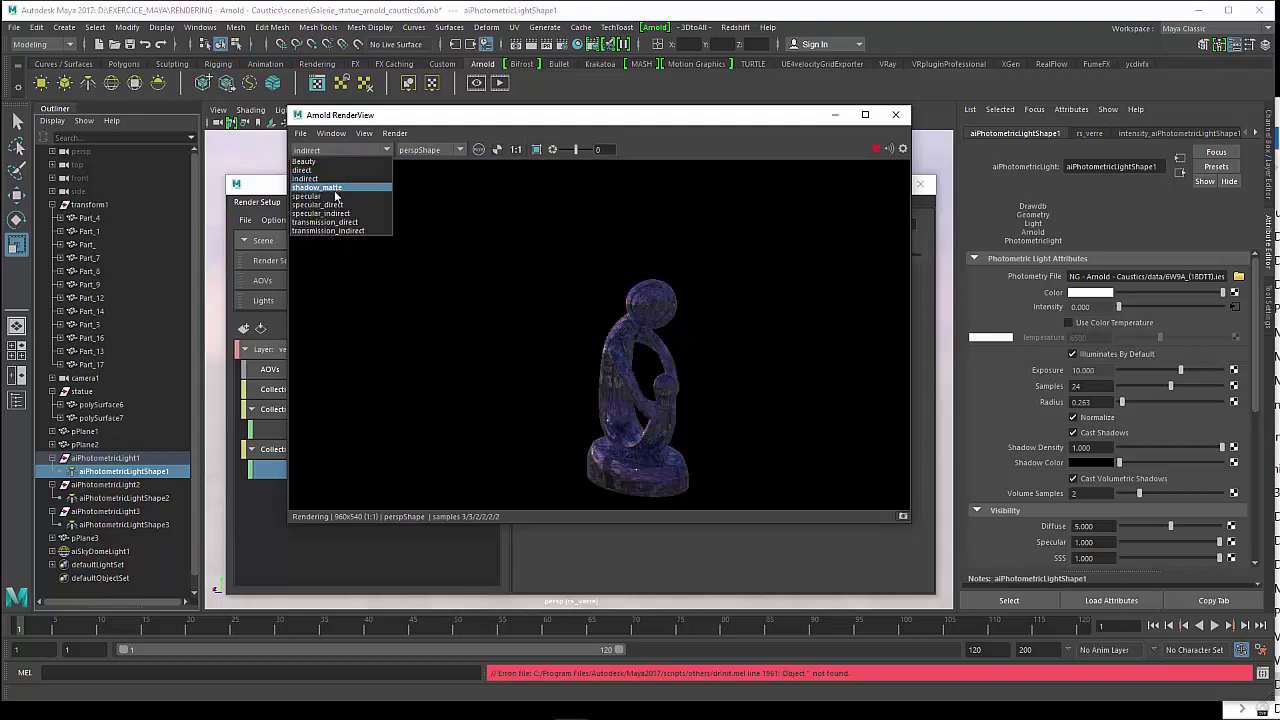
{"action": "left_click", "coordinate": [318, 204]}
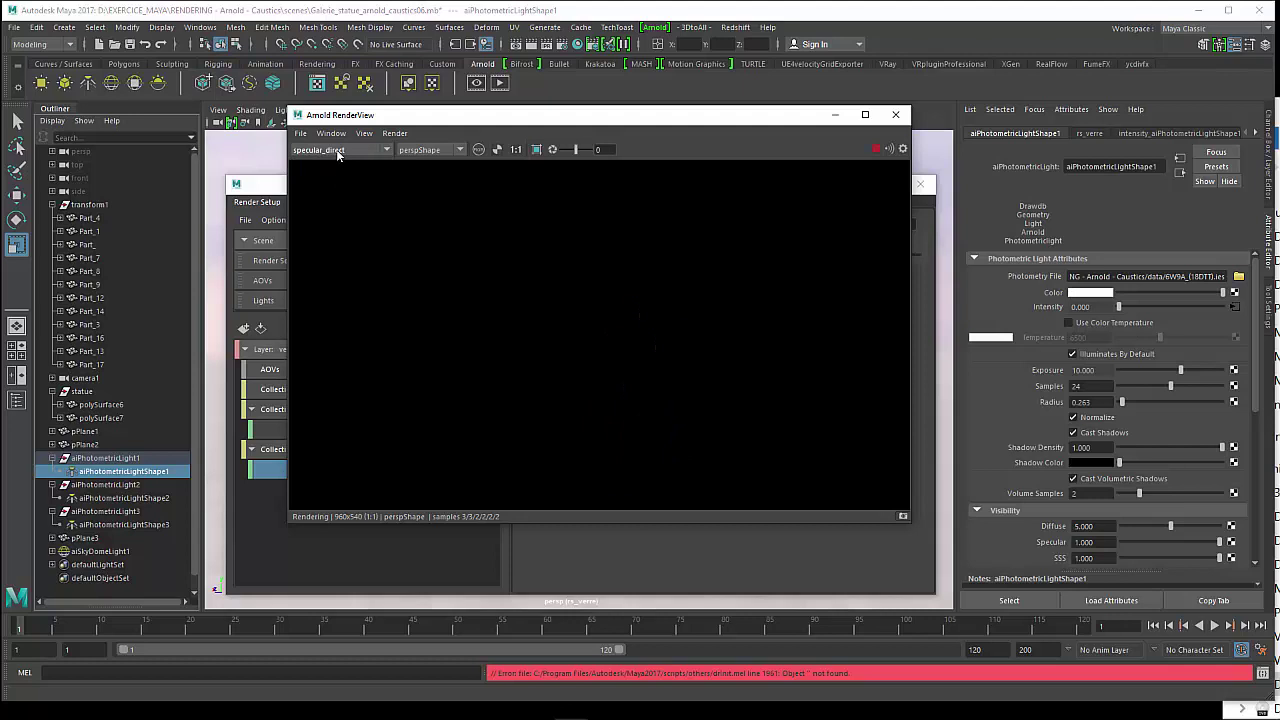
{"action": "left_click", "coordinate": [338, 152]}
{"action": "left_click", "coordinate": [334, 212]}
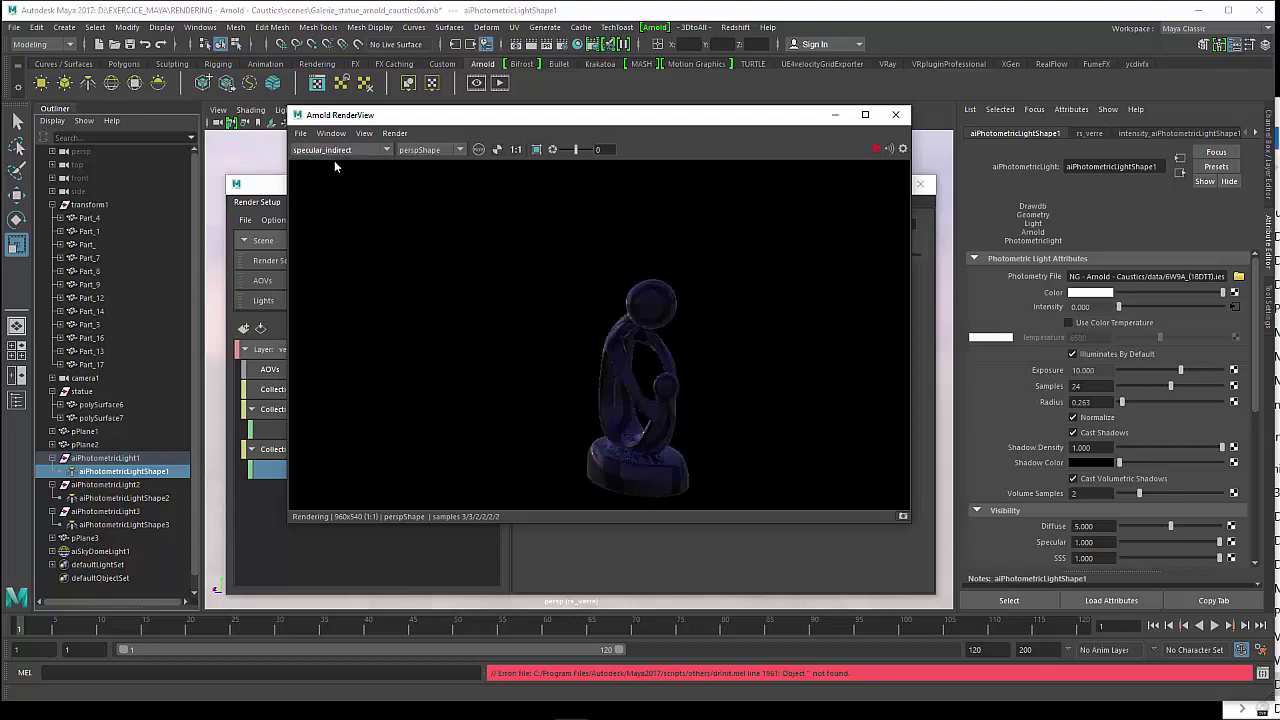
{"action": "left_click", "coordinate": [340, 152]}
{"action": "left_click", "coordinate": [343, 231]}
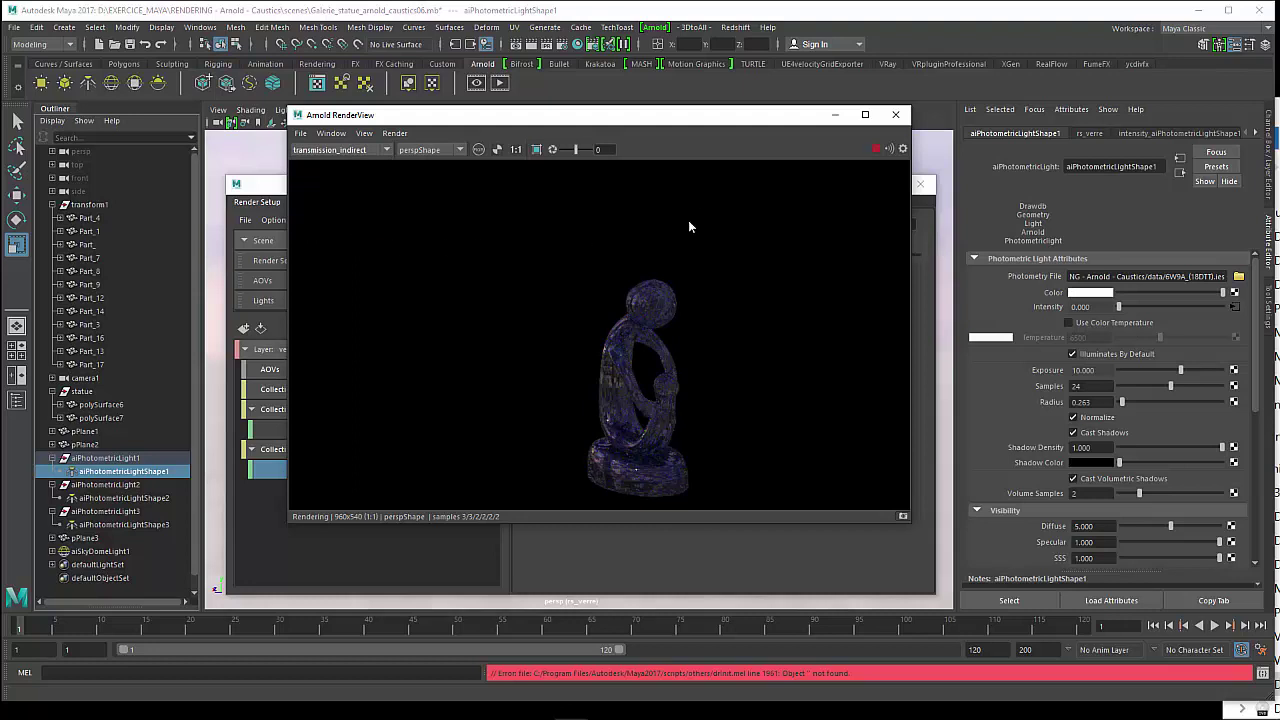
- Reopen the Arnold RenderView, re-render, and display the transmission_indirect pass
{"action": "left_click_drag", "start_coordinate": [444, 121], "coordinate": [491, 135]}
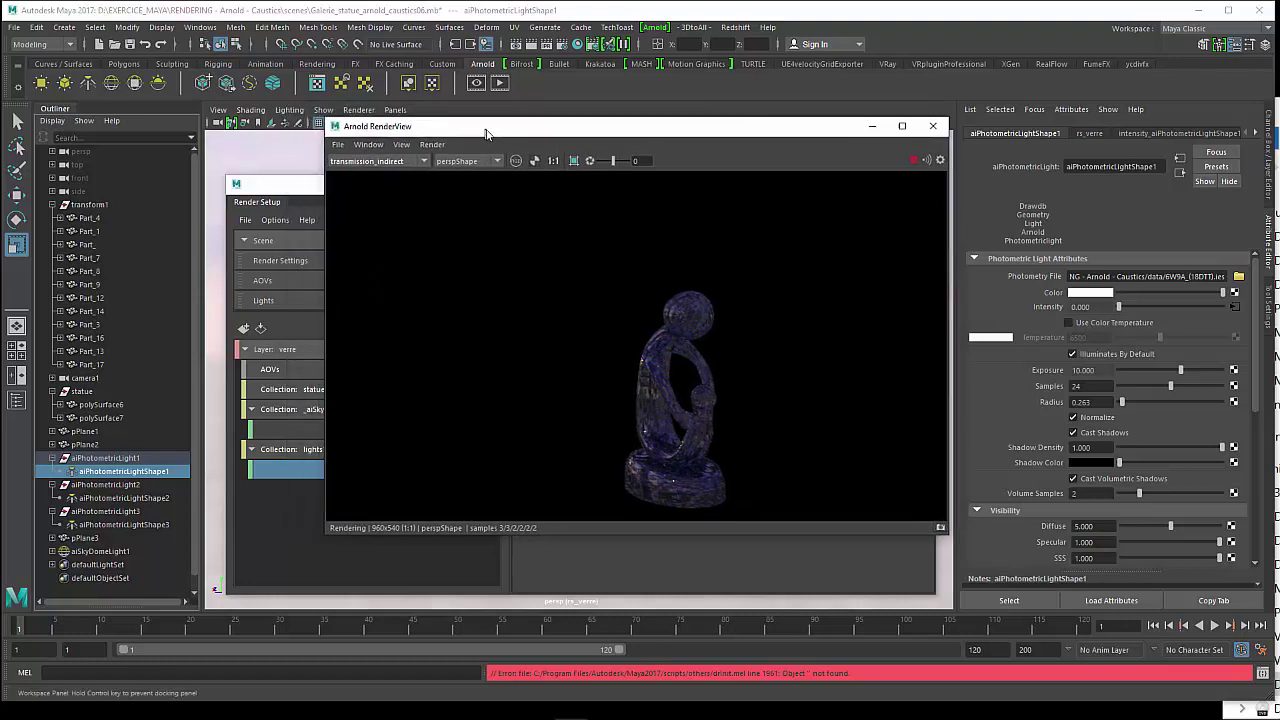
{"action": "left_click", "coordinate": [946, 131]}
{"action": "left_click", "coordinate": [656, 27]}
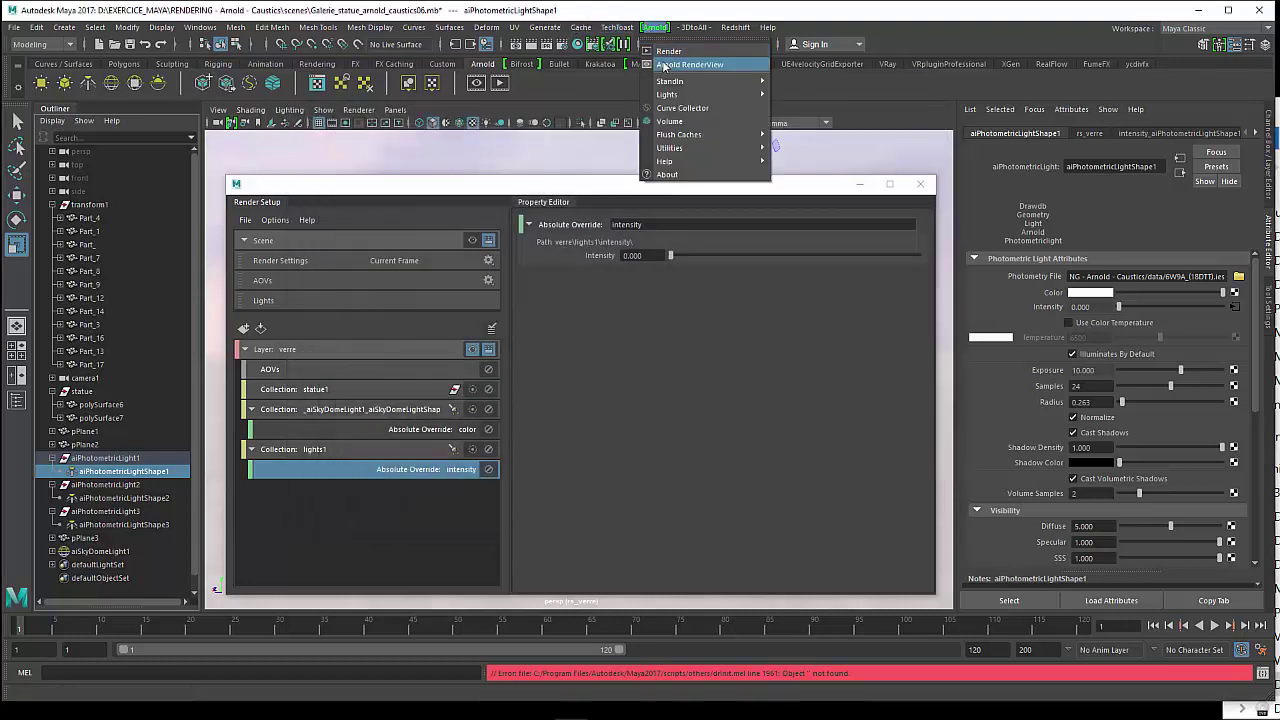
{"action": "left_click", "coordinate": [663, 66]}
{"action": "left_click", "coordinate": [926, 186]}
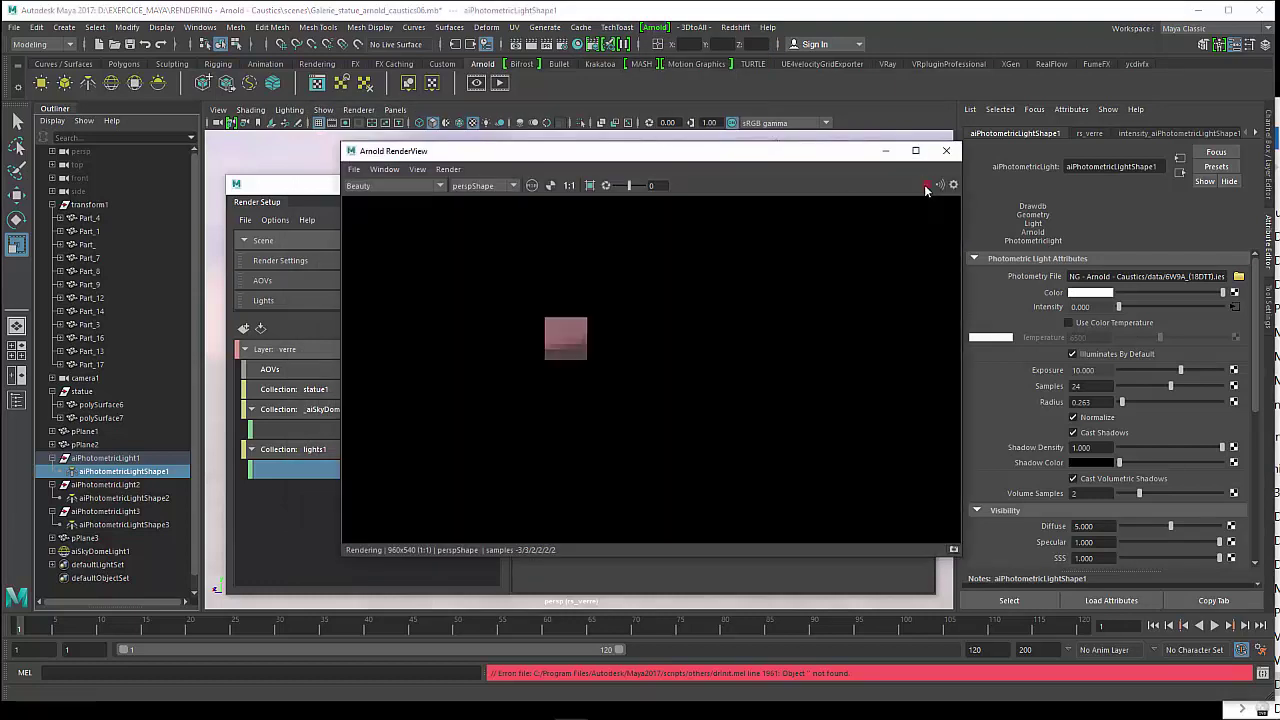
{"action": "left_click", "coordinate": [385, 185]}
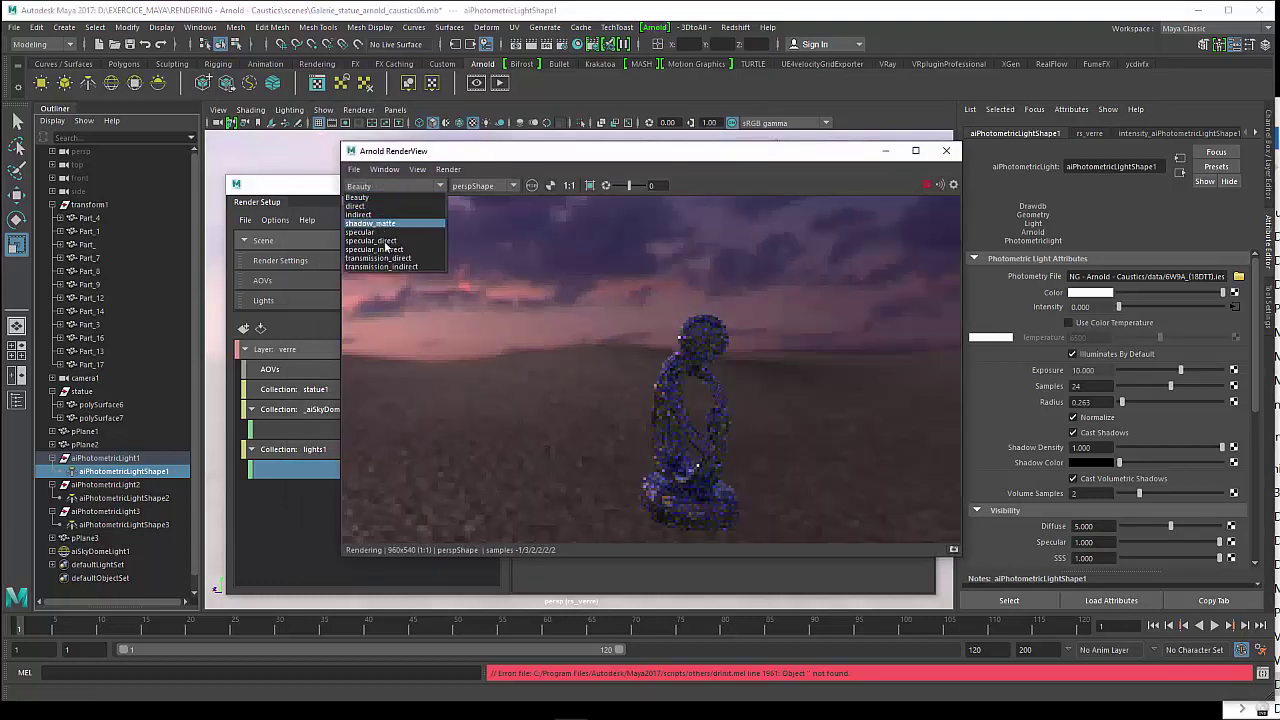
{"action": "left_click", "coordinate": [388, 266]}
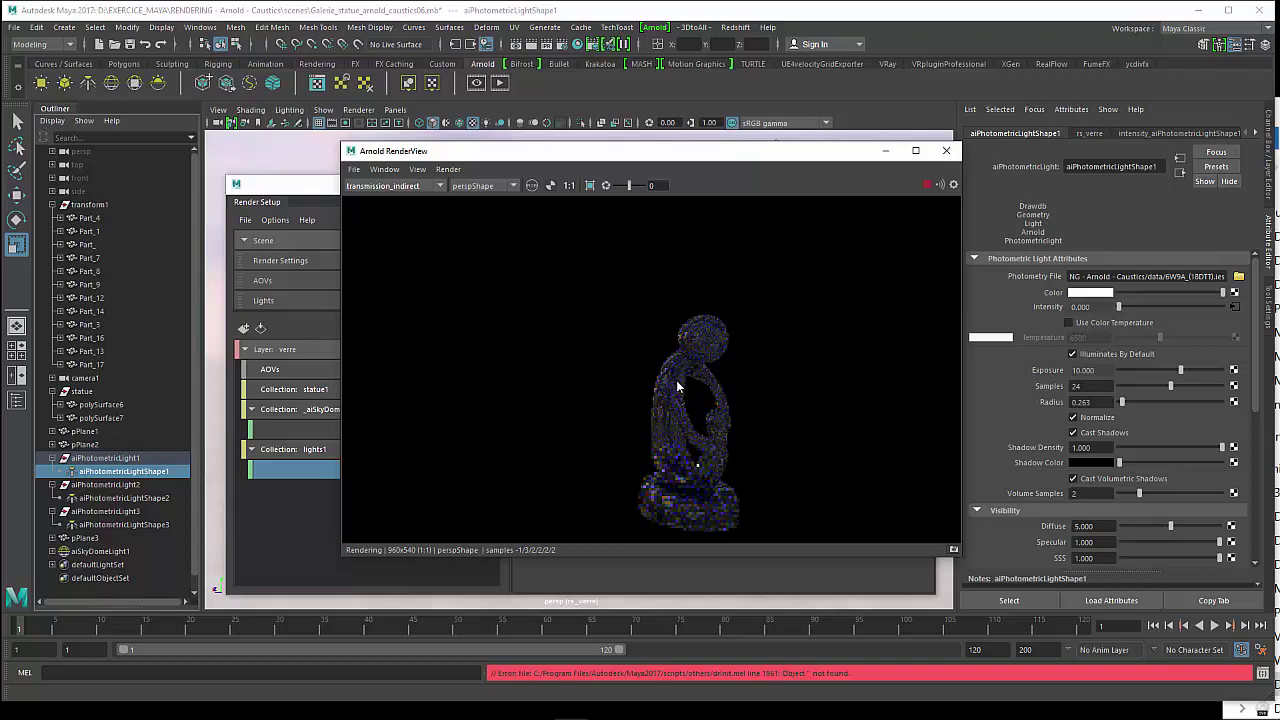
{"action": "left_click", "coordinate": [326, 188]}
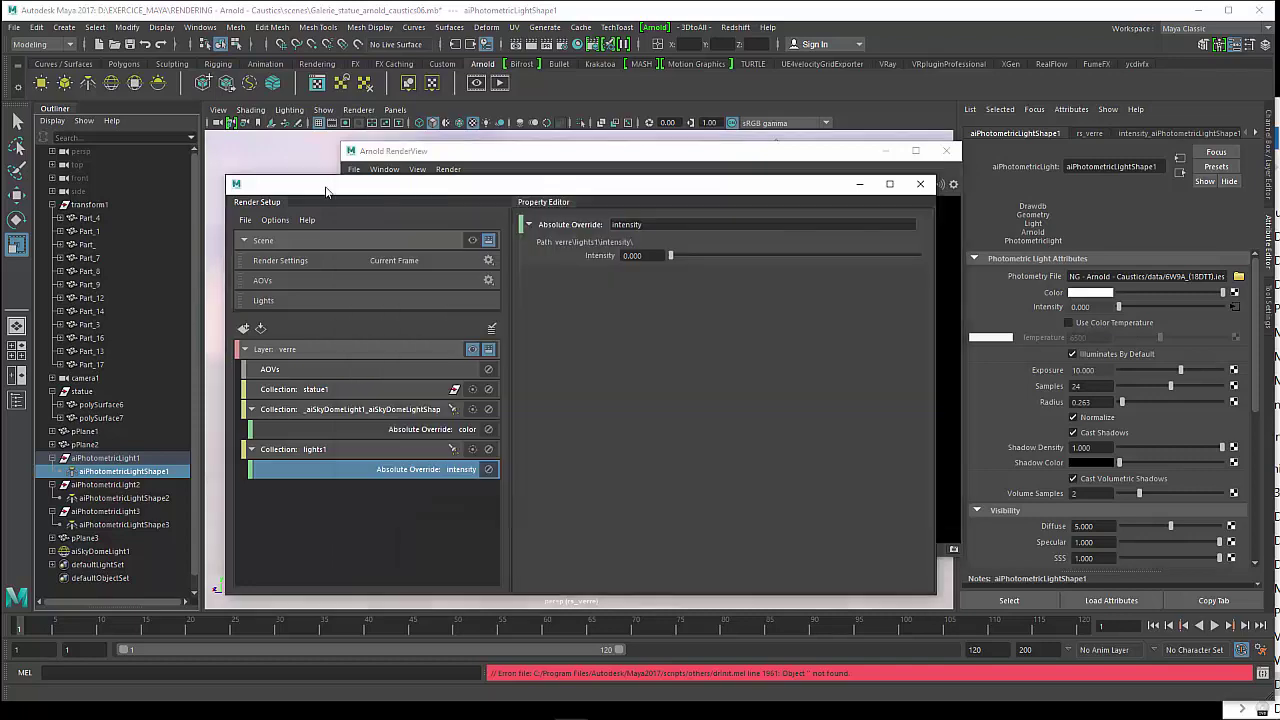
{"action": "mouse_move", "coordinate": [487, 154]}
{"action": "left_mouse_down"}
{"action": "mouse_move", "coordinate": [686, 172]}
{"action": "mouse_move", "coordinate": [675, 164]}
{"action": "left_mouse_up"}
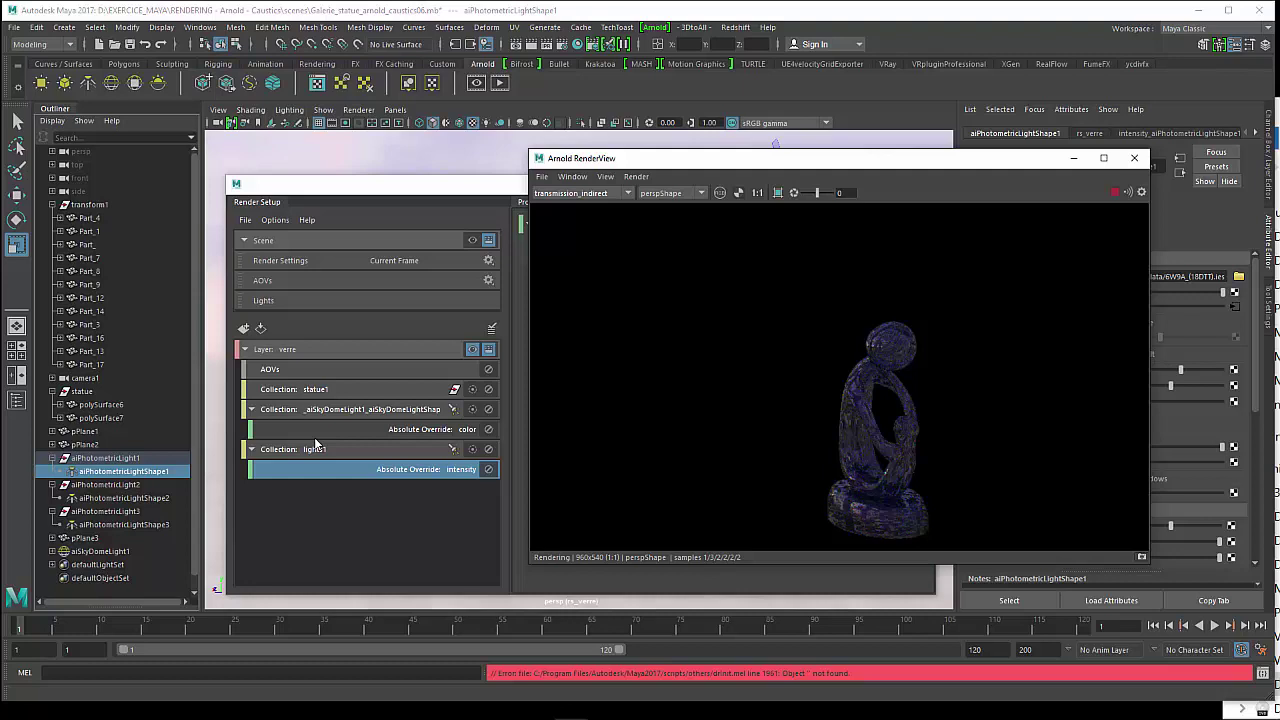
{"action": "left_click_drag", "start_coordinate": [678, 160], "coordinate": [465, 160]}
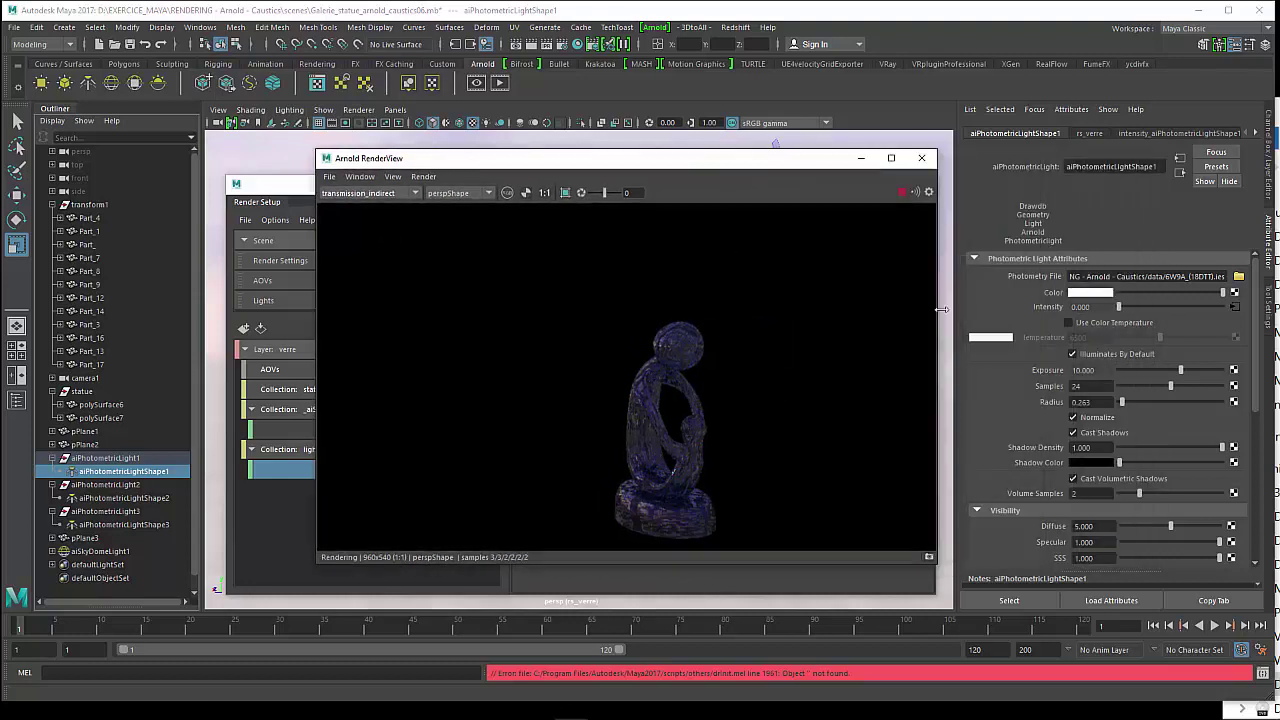
{"action": "right_click", "coordinate": [1045, 298]}
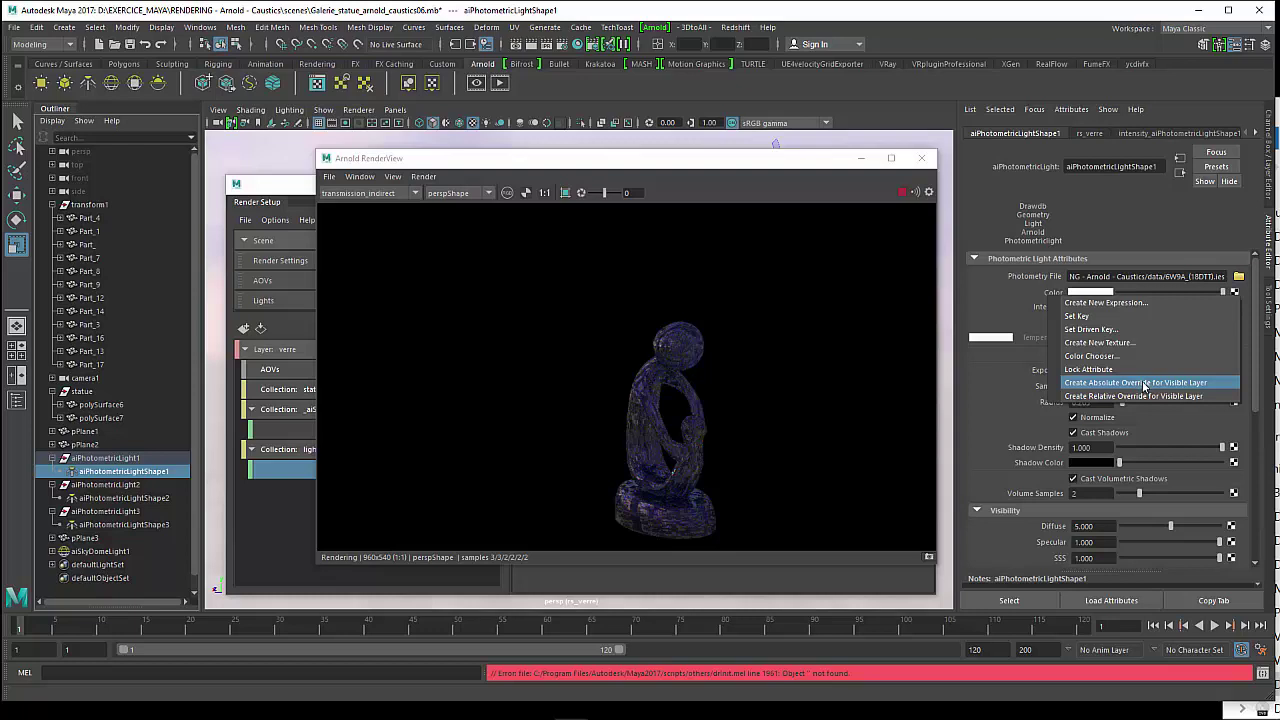
{"action": "left_click", "coordinate": [396, 166]}
{"action": "left_click_drag", "start_coordinate": [408, 164], "coordinate": [512, 175]}
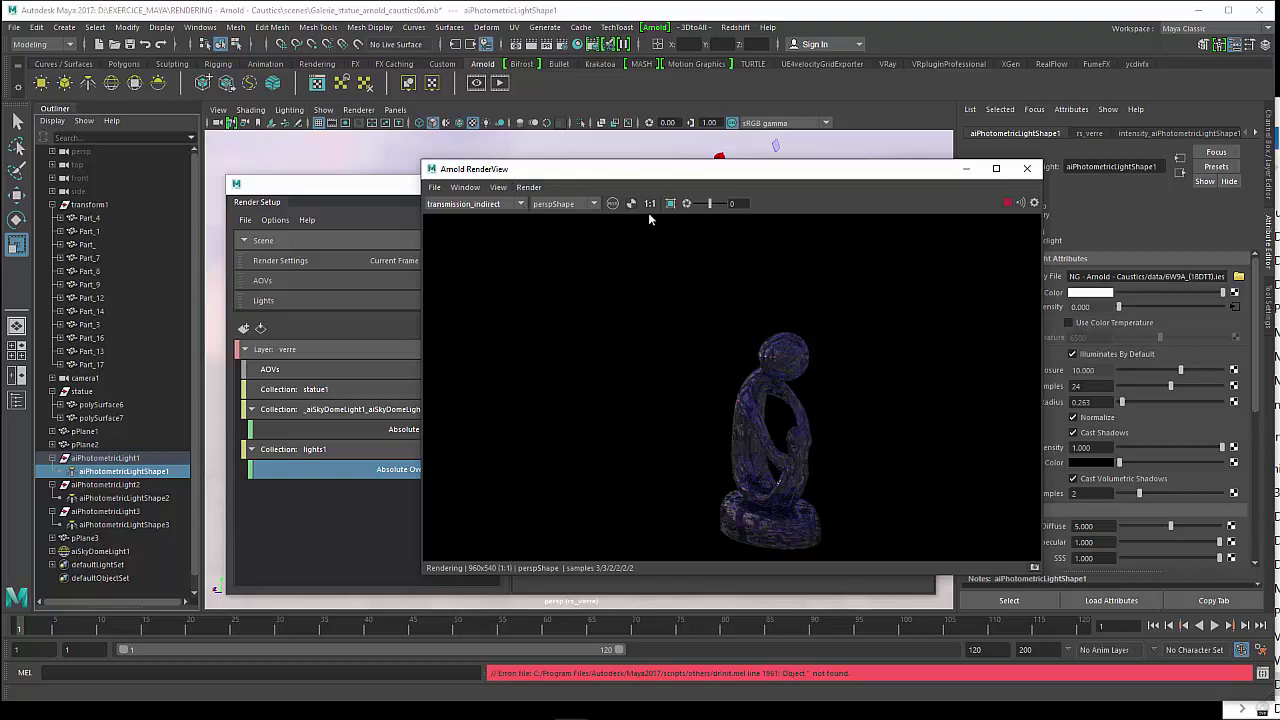
{"action": "left_click_drag", "start_coordinate": [667, 173], "coordinate": [600, 149]}
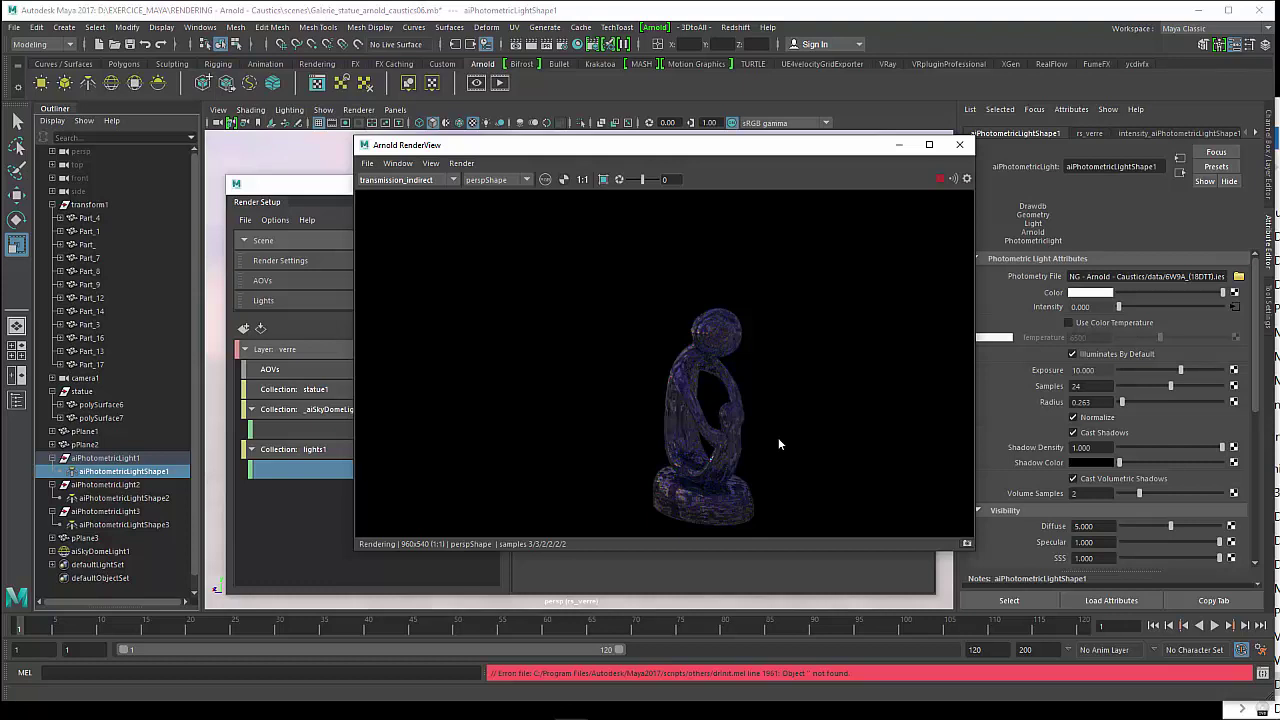
{"action": "left_click", "coordinate": [335, 188]}
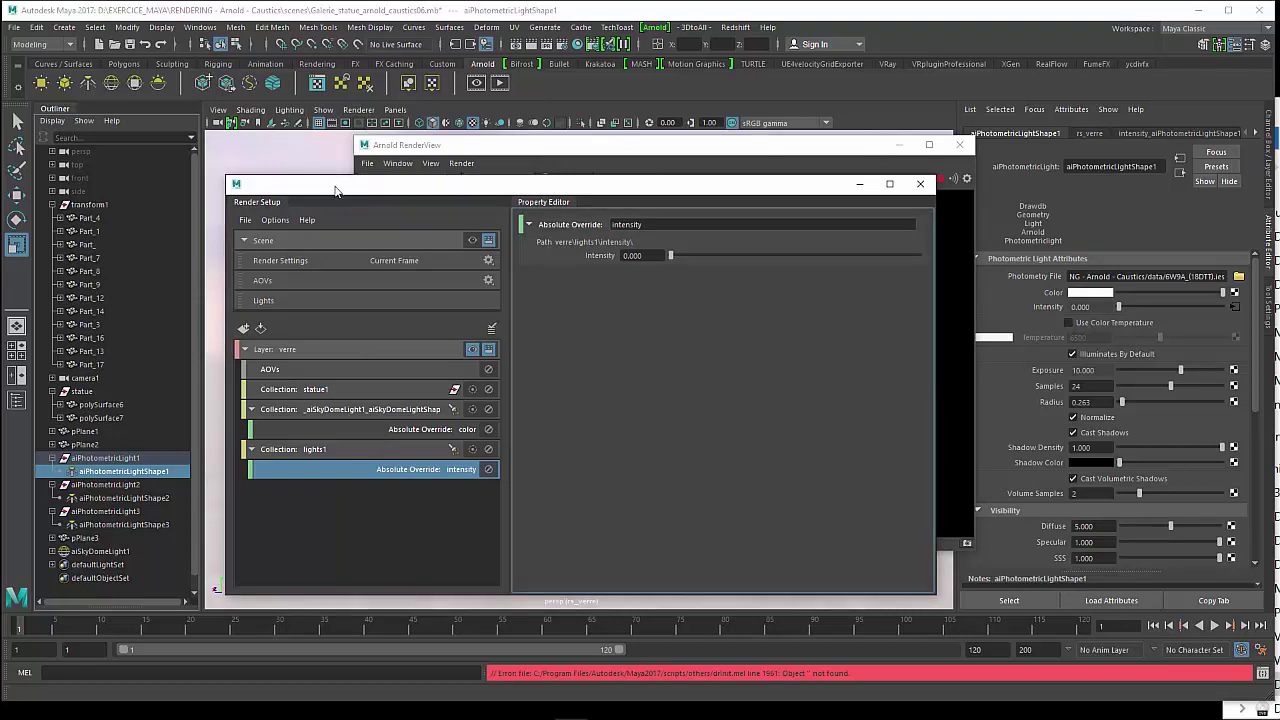
{"action": "left_click_drag", "start_coordinate": [336, 190], "coordinate": [322, 200]}
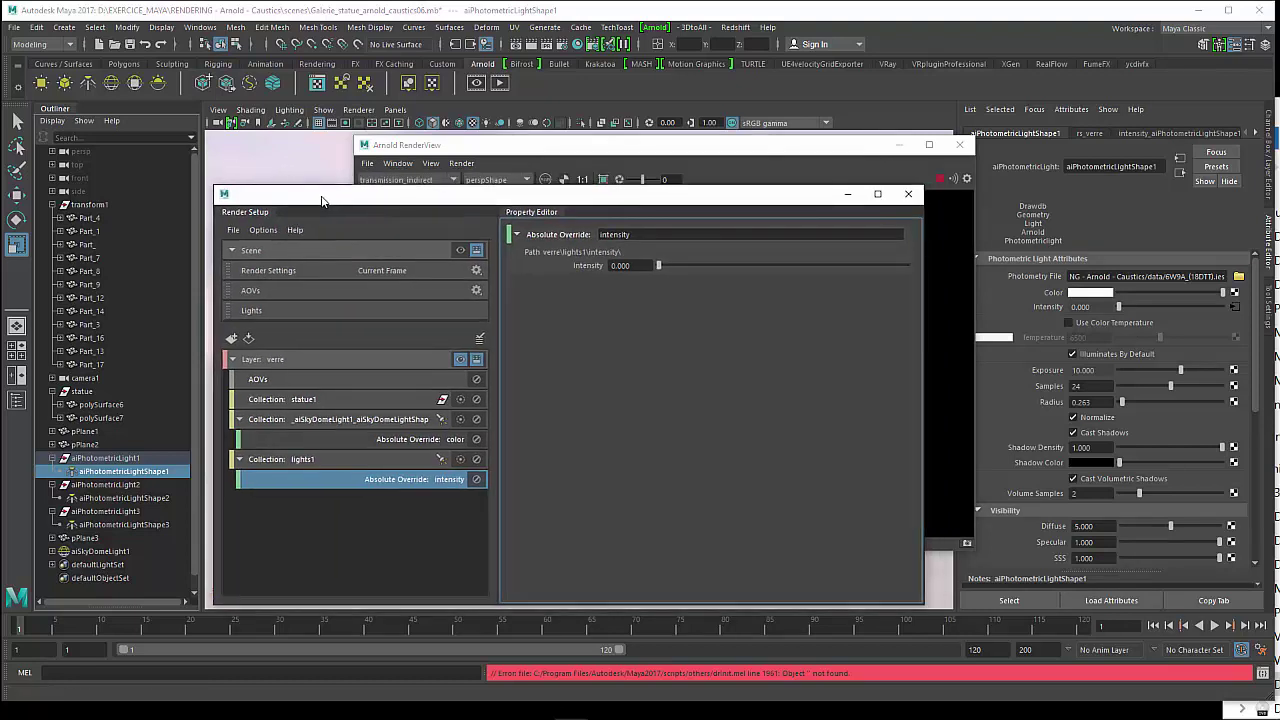